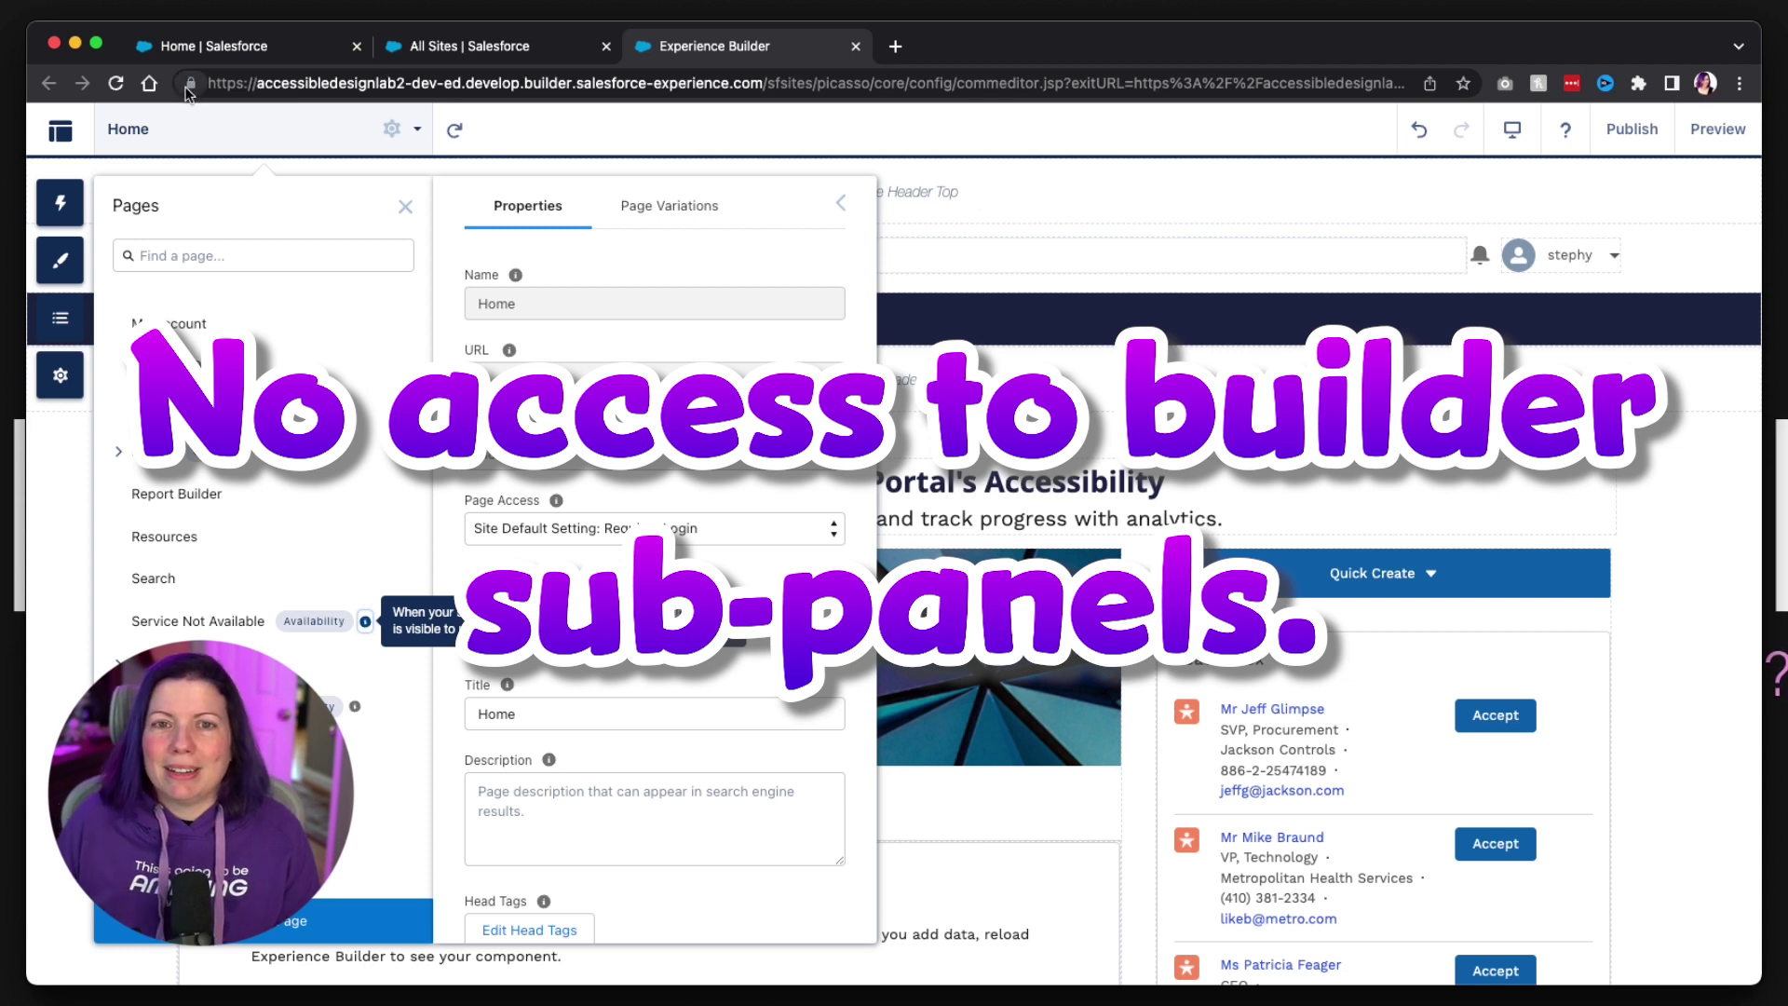
- Reload the builder and open the Page Settings of the Home page from the Pages list
key("super+r")
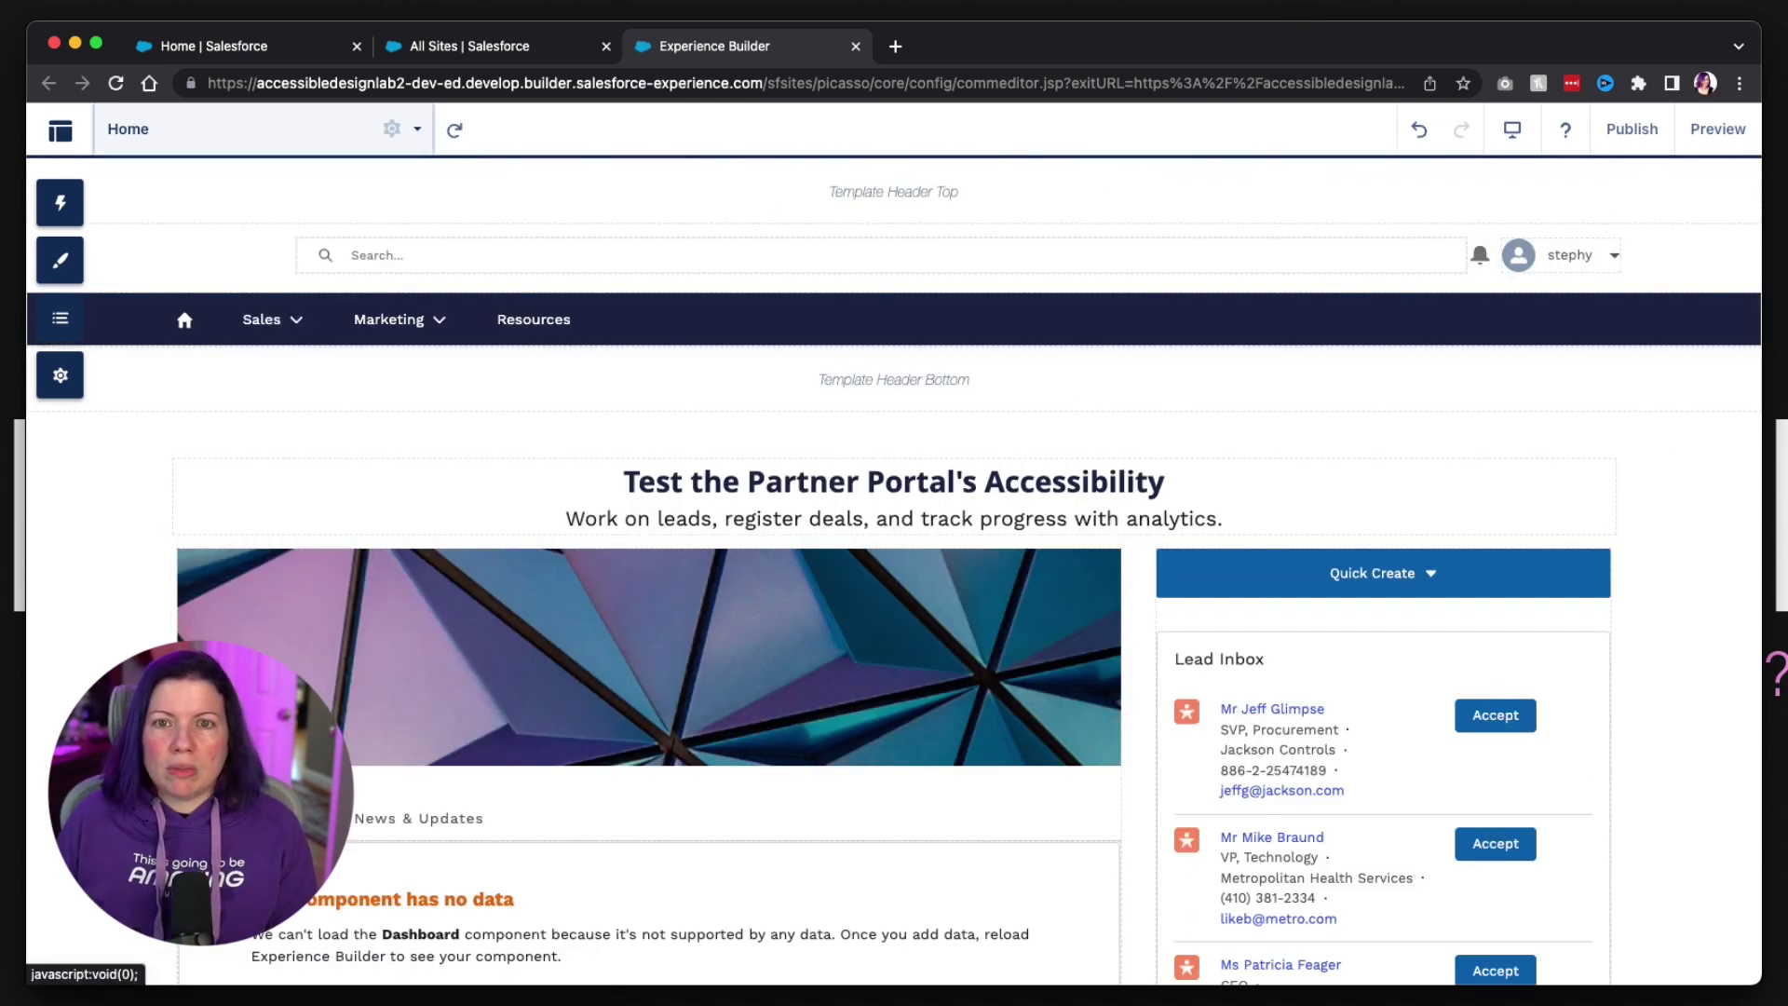
left_click(263, 129)
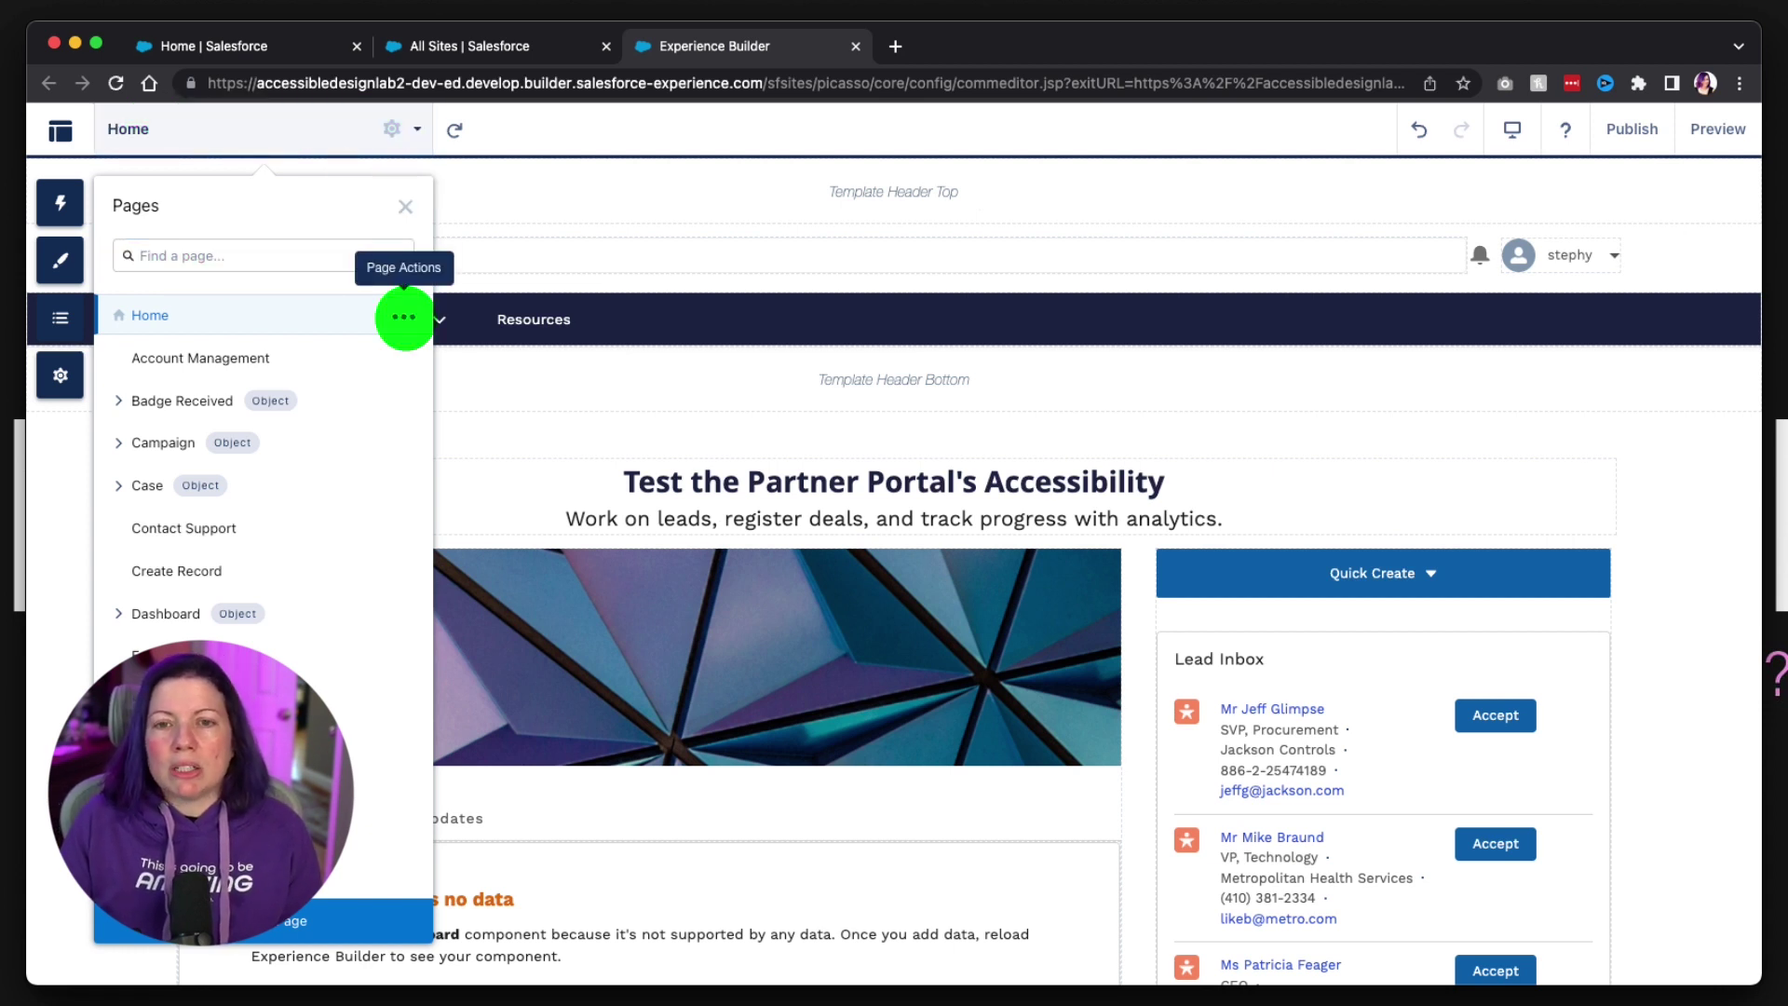
left_click(403, 317)
left_click(522, 316)
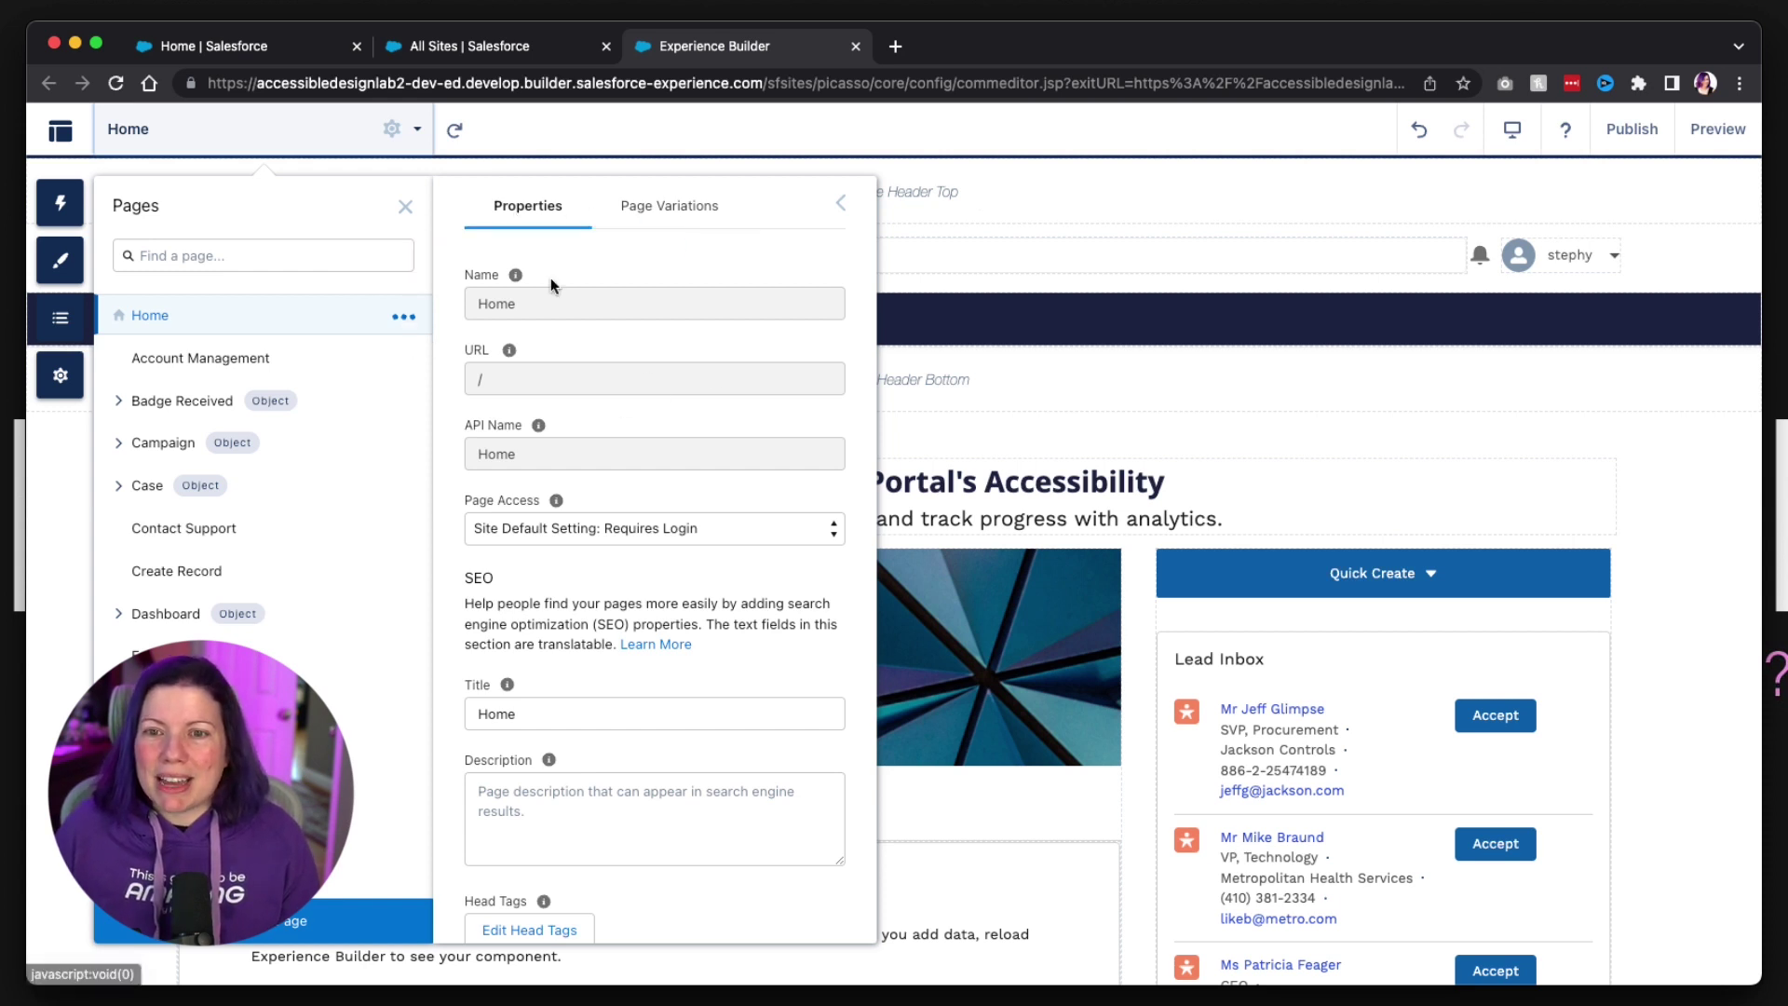
left_click(60, 130)
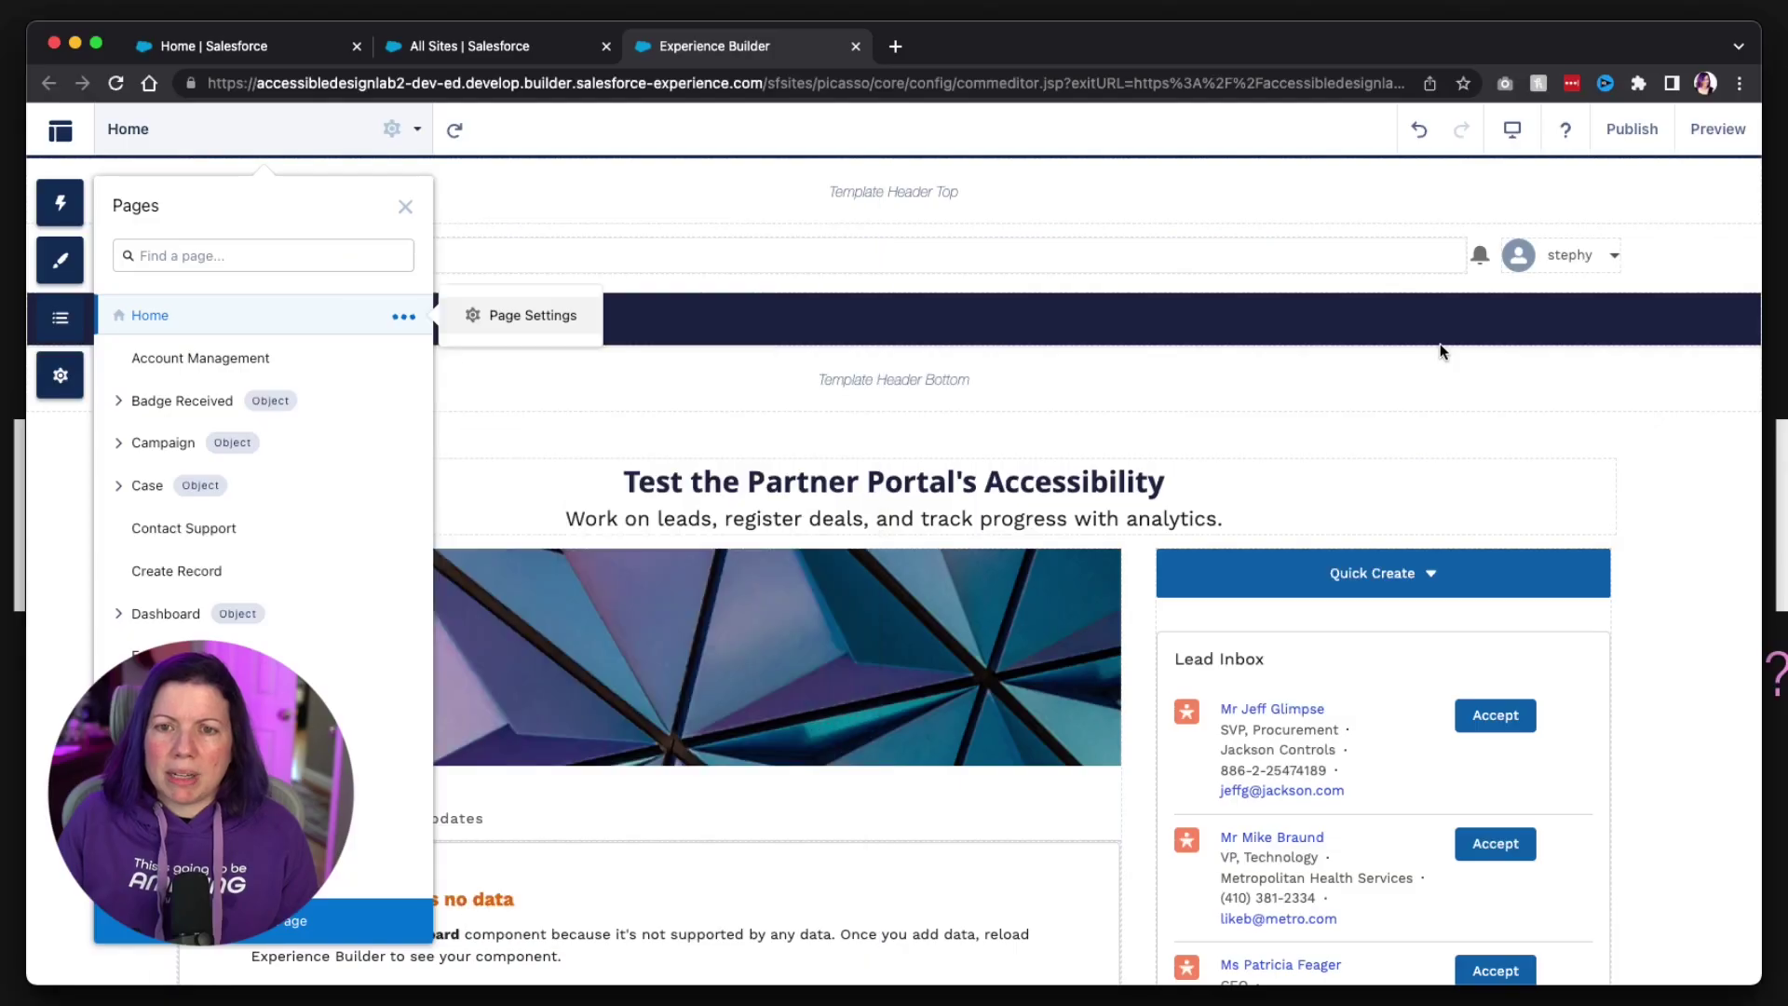
key("Return")
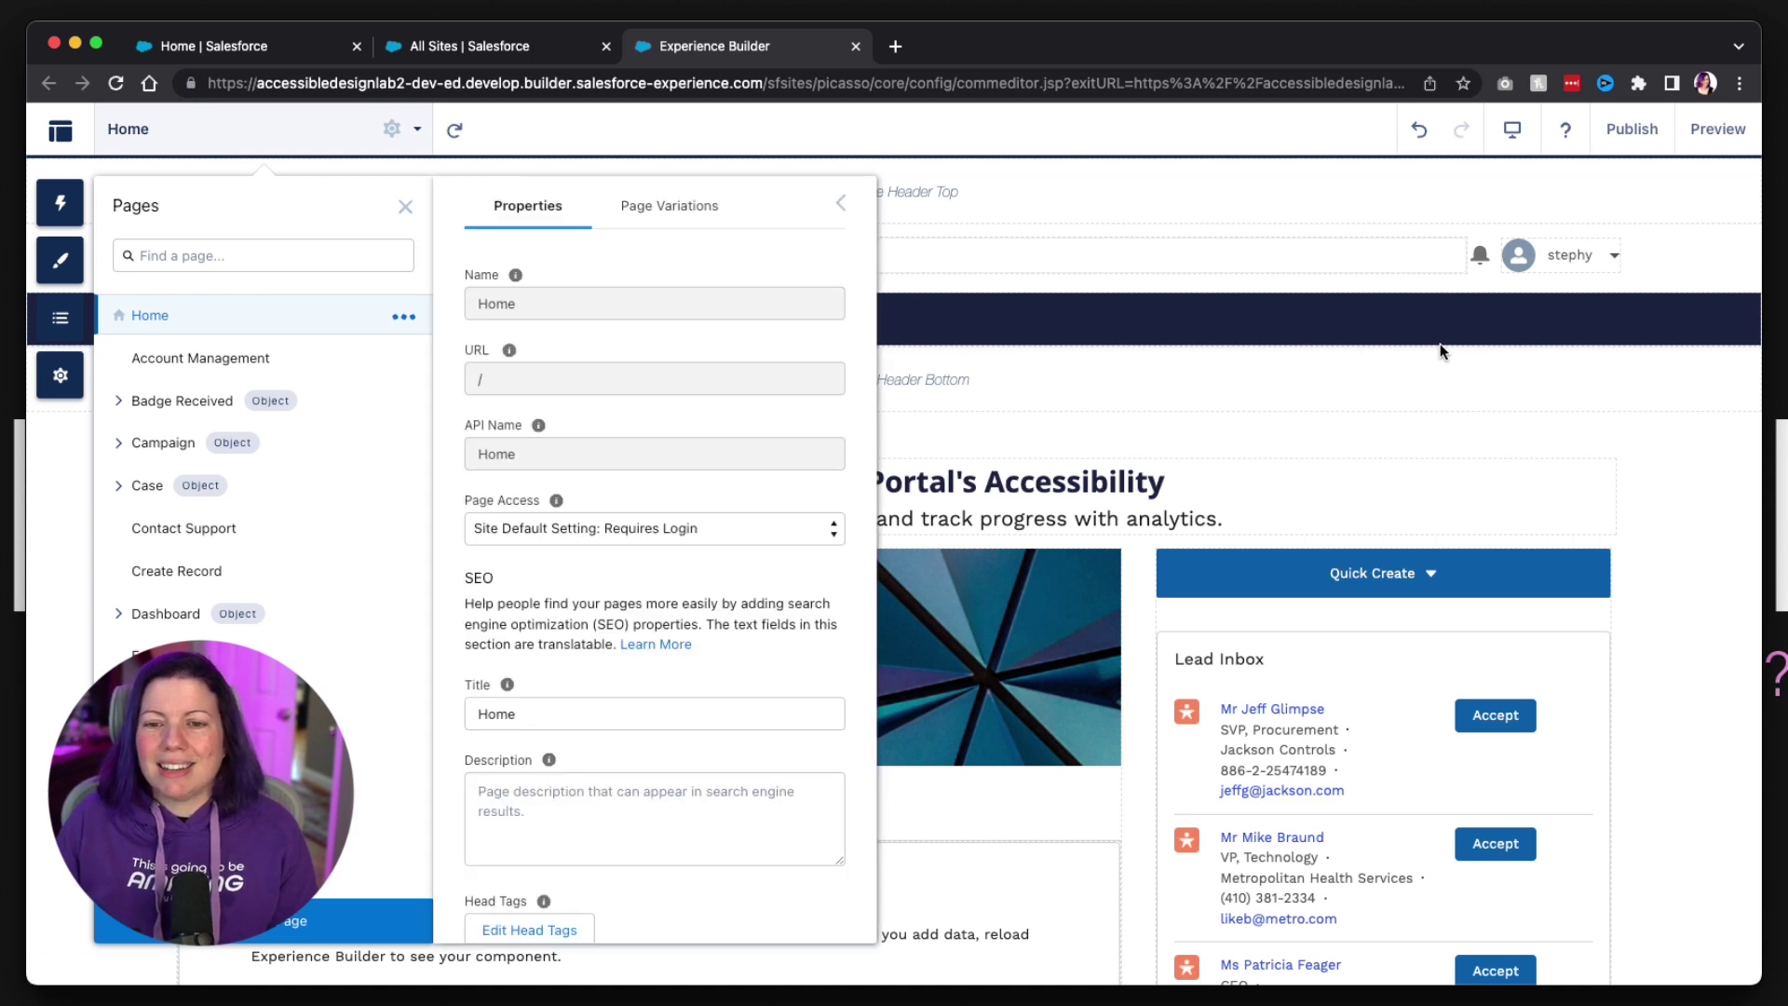
- Step keyboard focus through the Pages panel to its close control and close the panel along with the Home properties
key("Tab")
key("Tab")
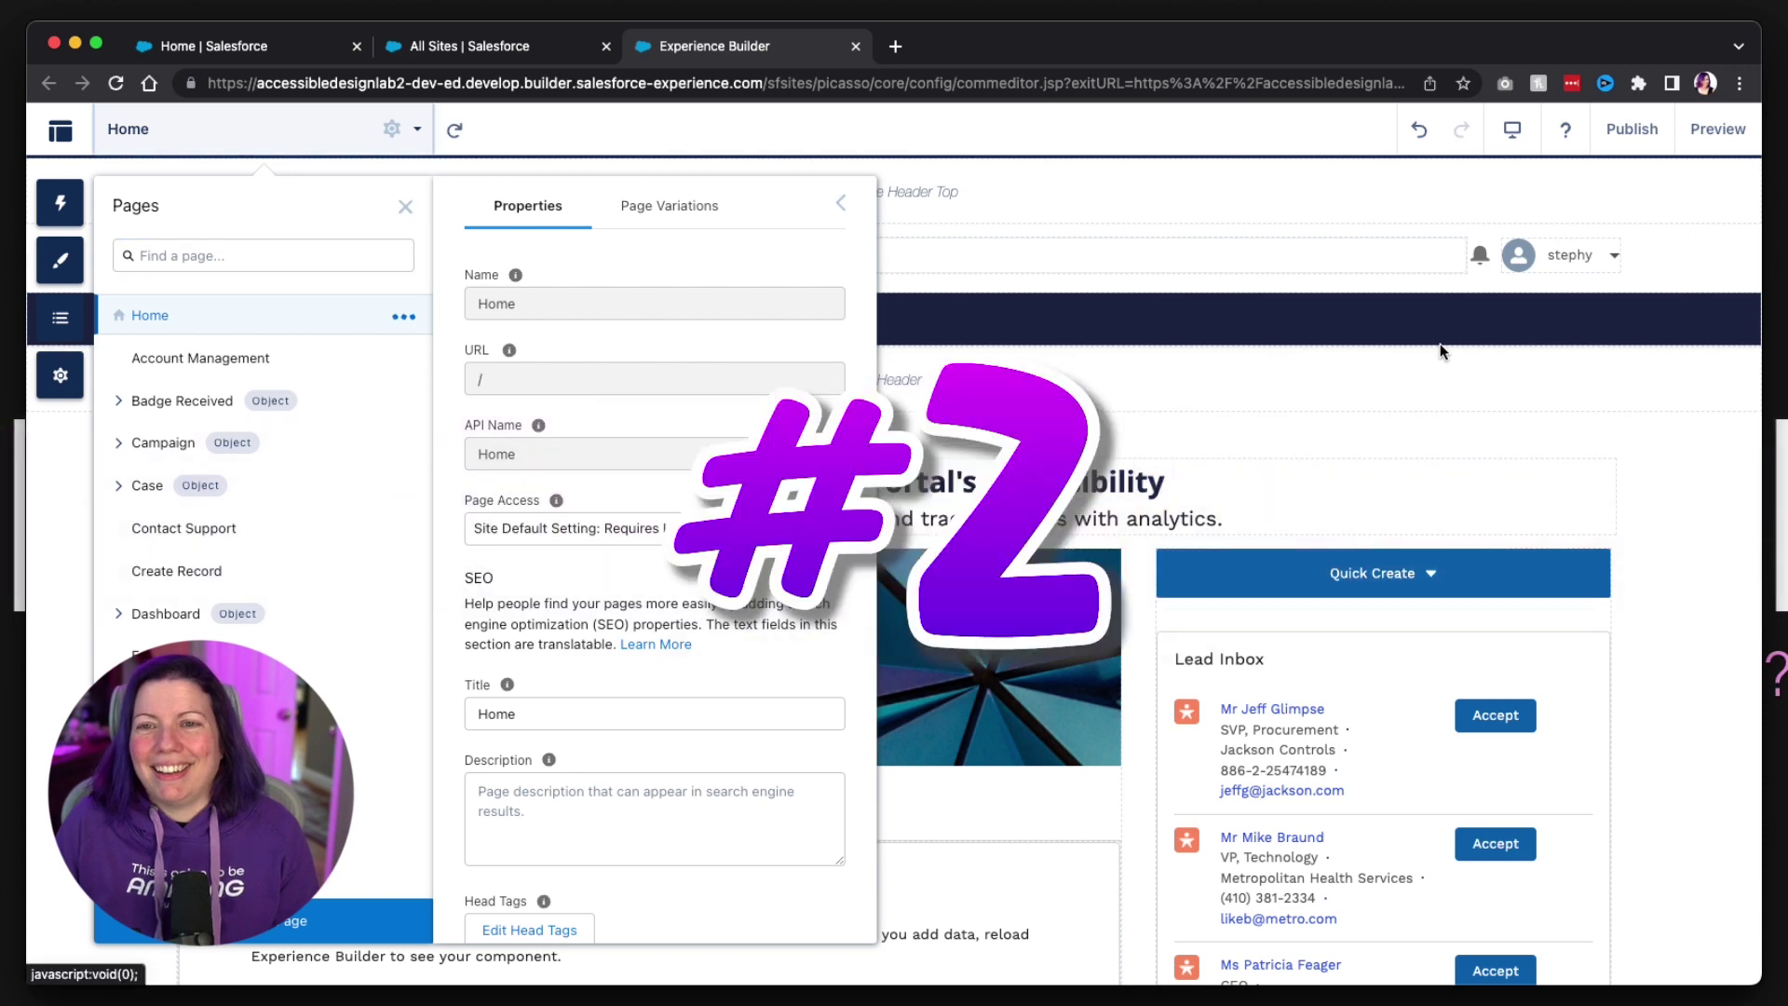
key("Tab")
key("Tab")
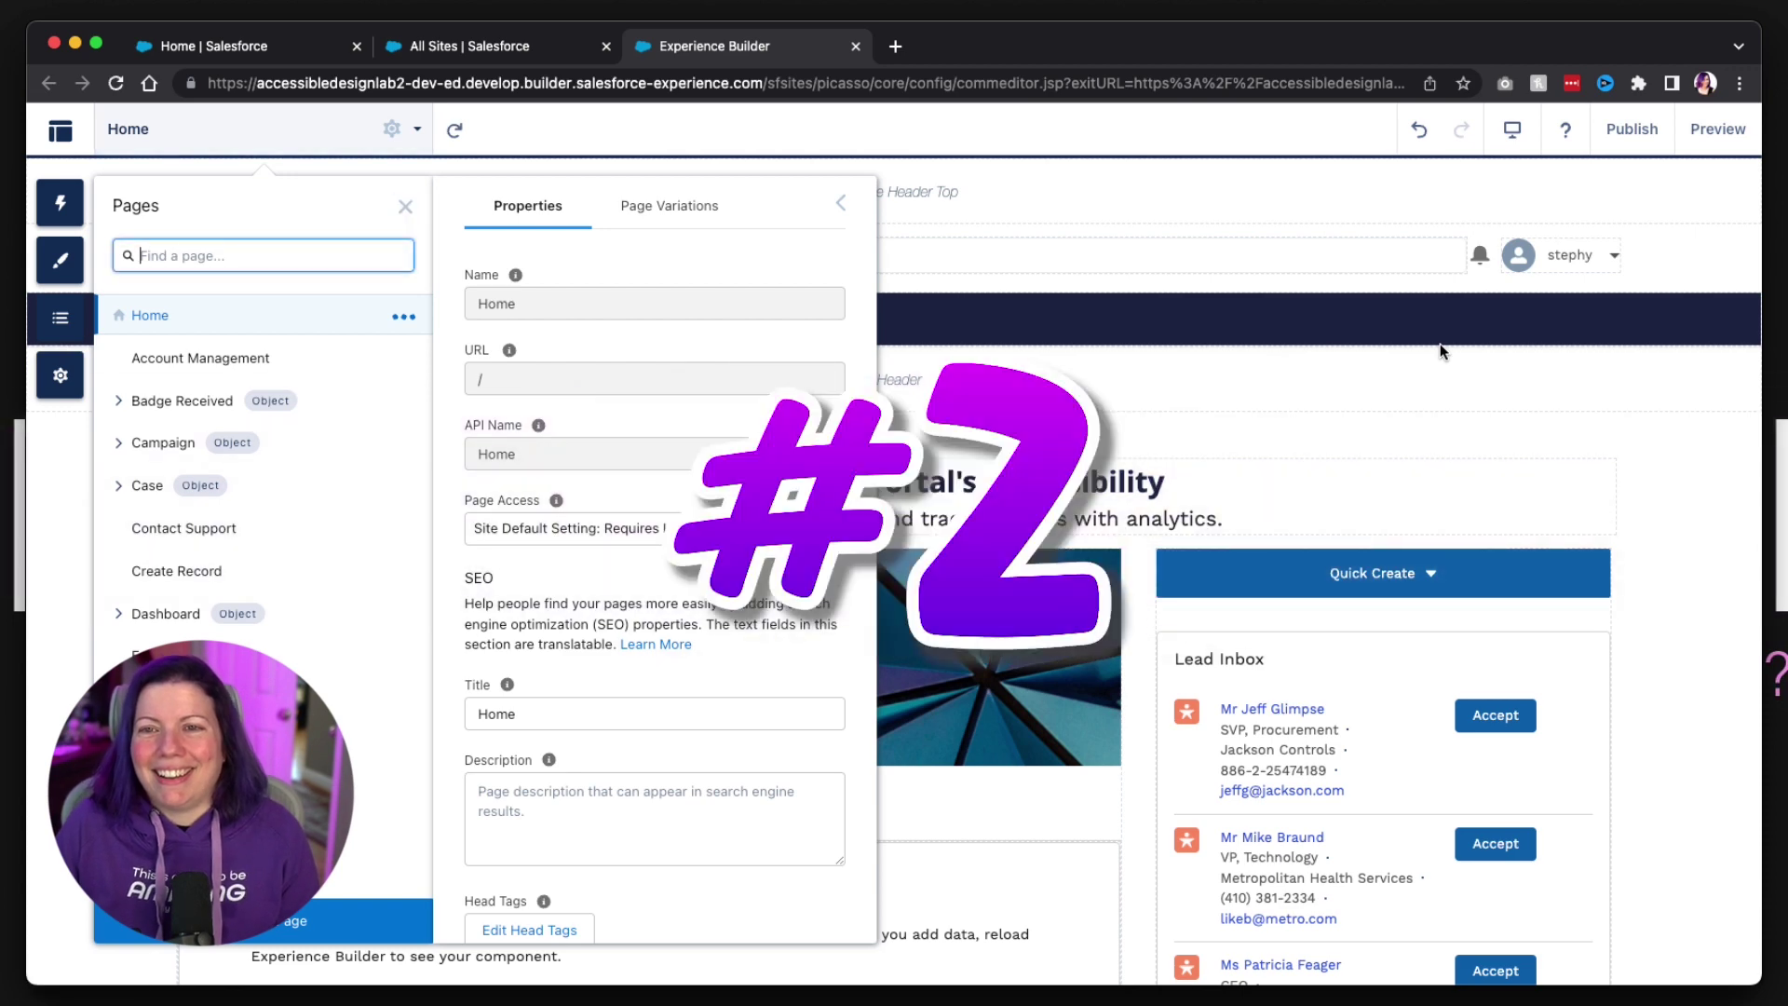
key("Tab")
key("Tab")
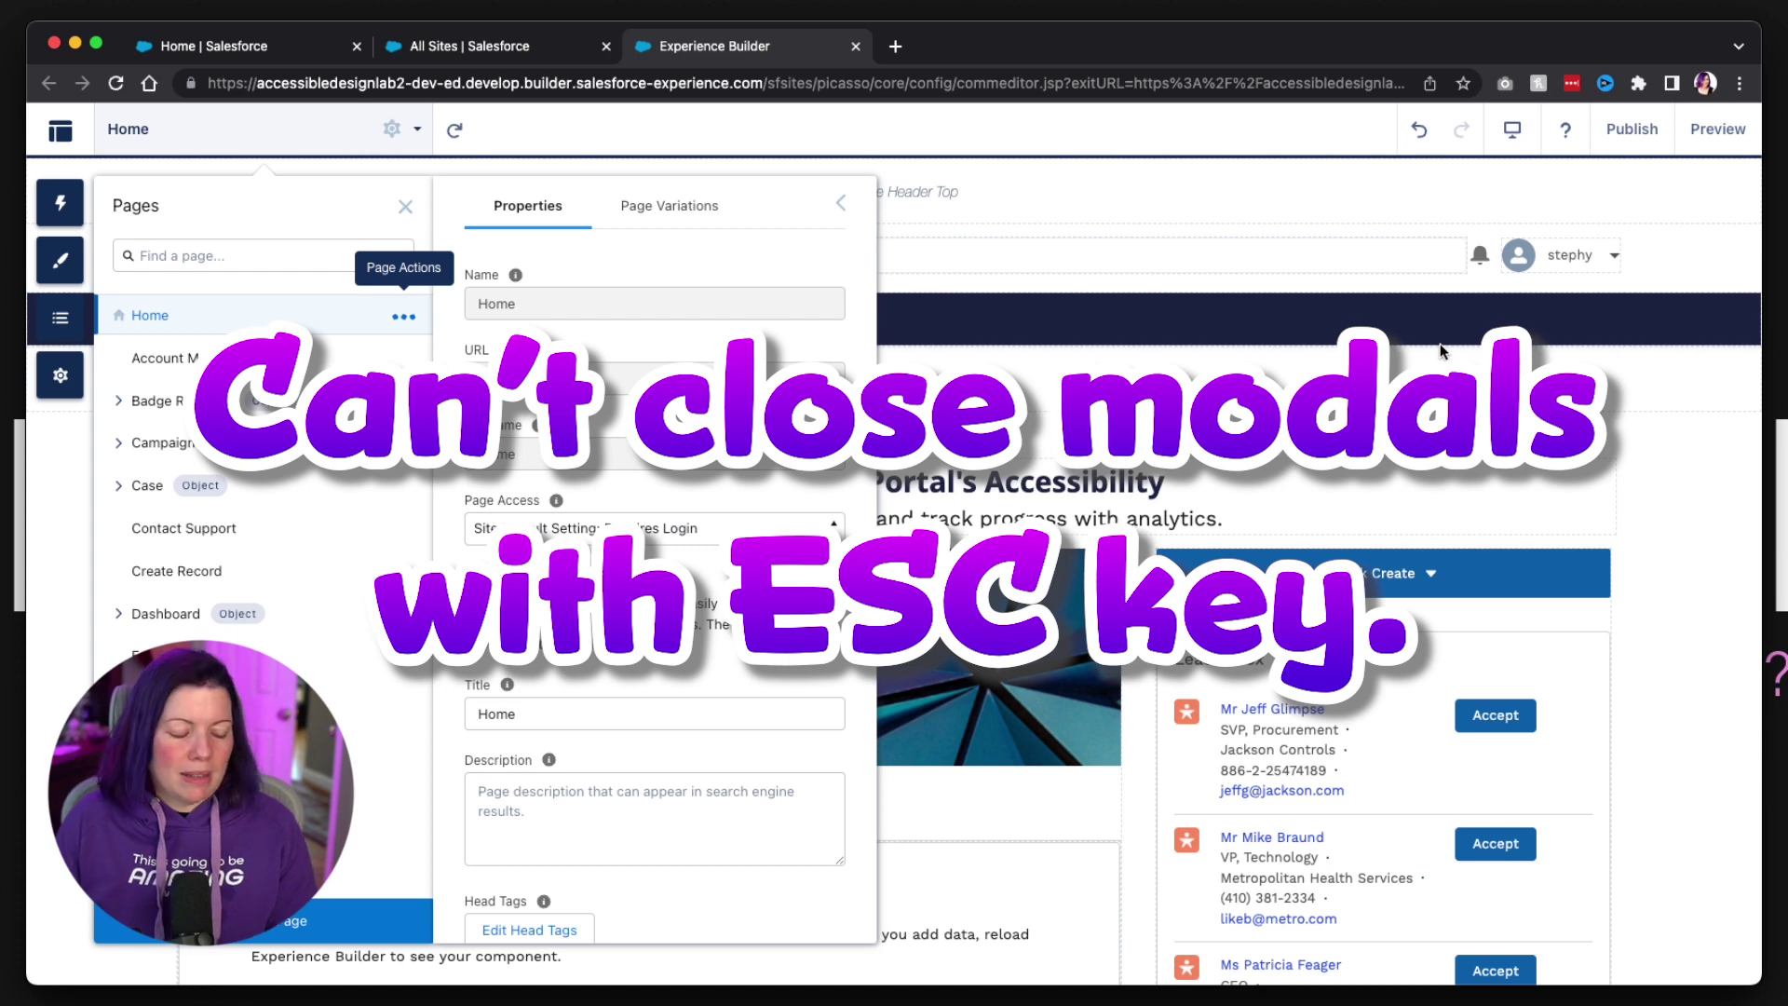
key("Tab")
key("Tab")
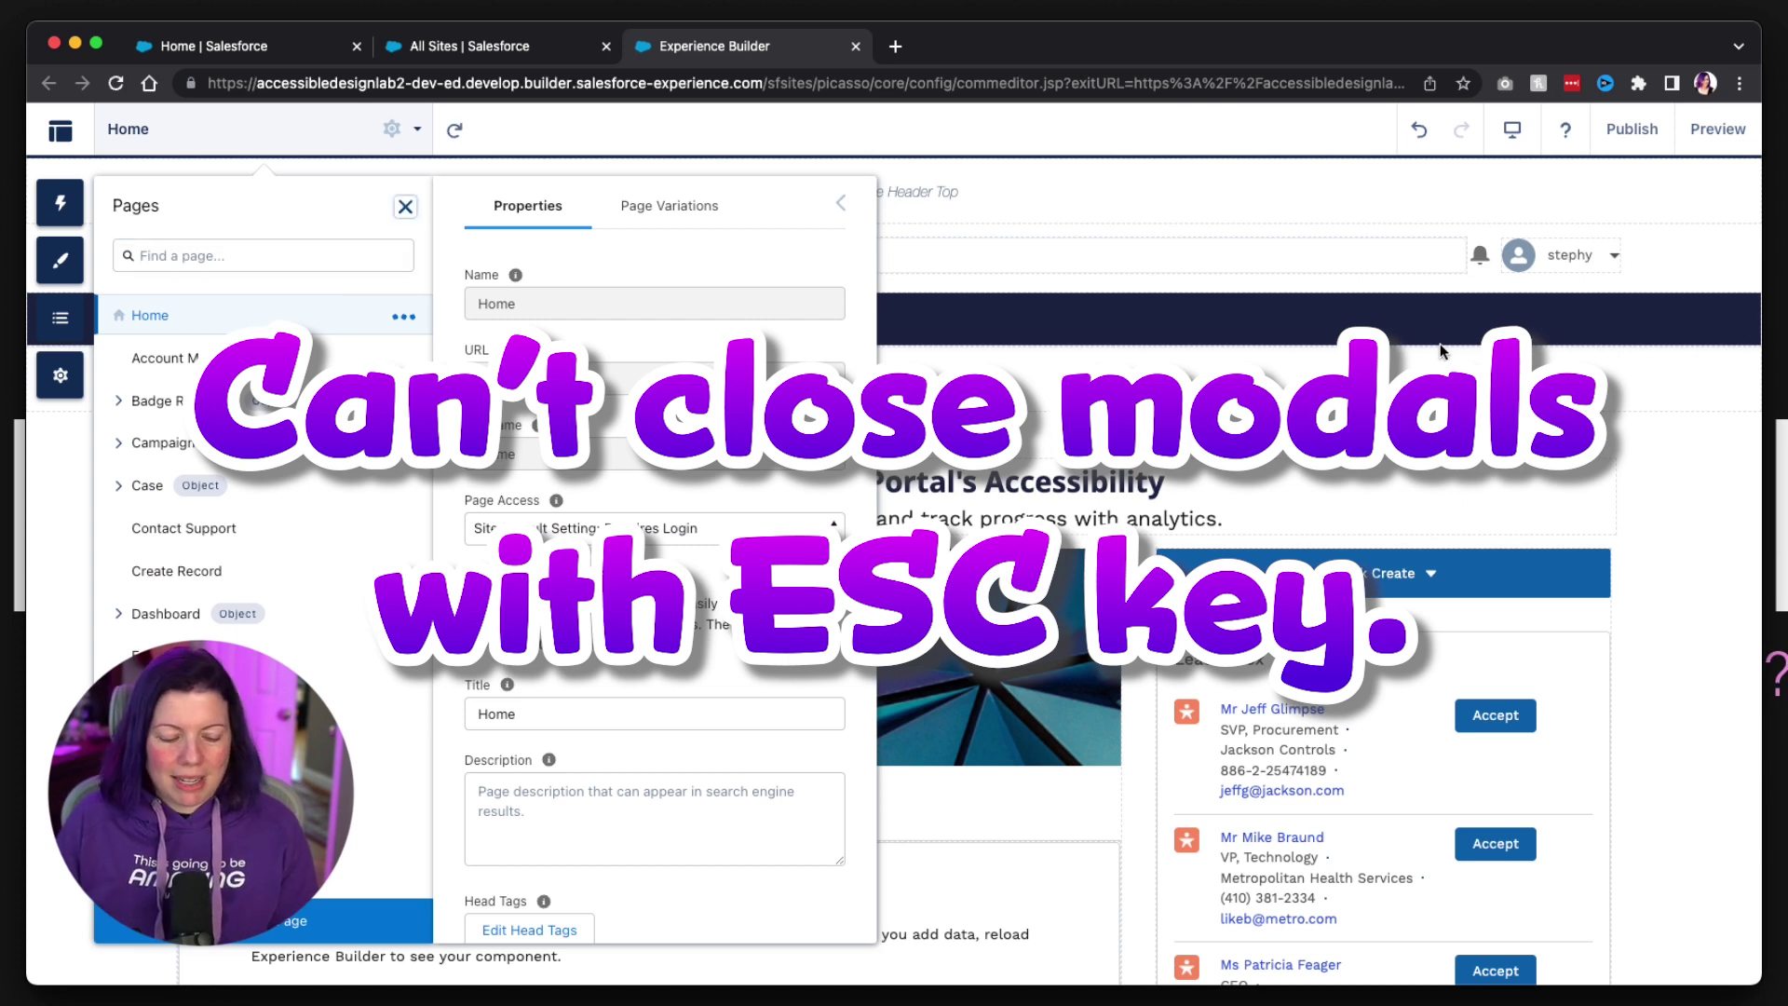
key("Return")
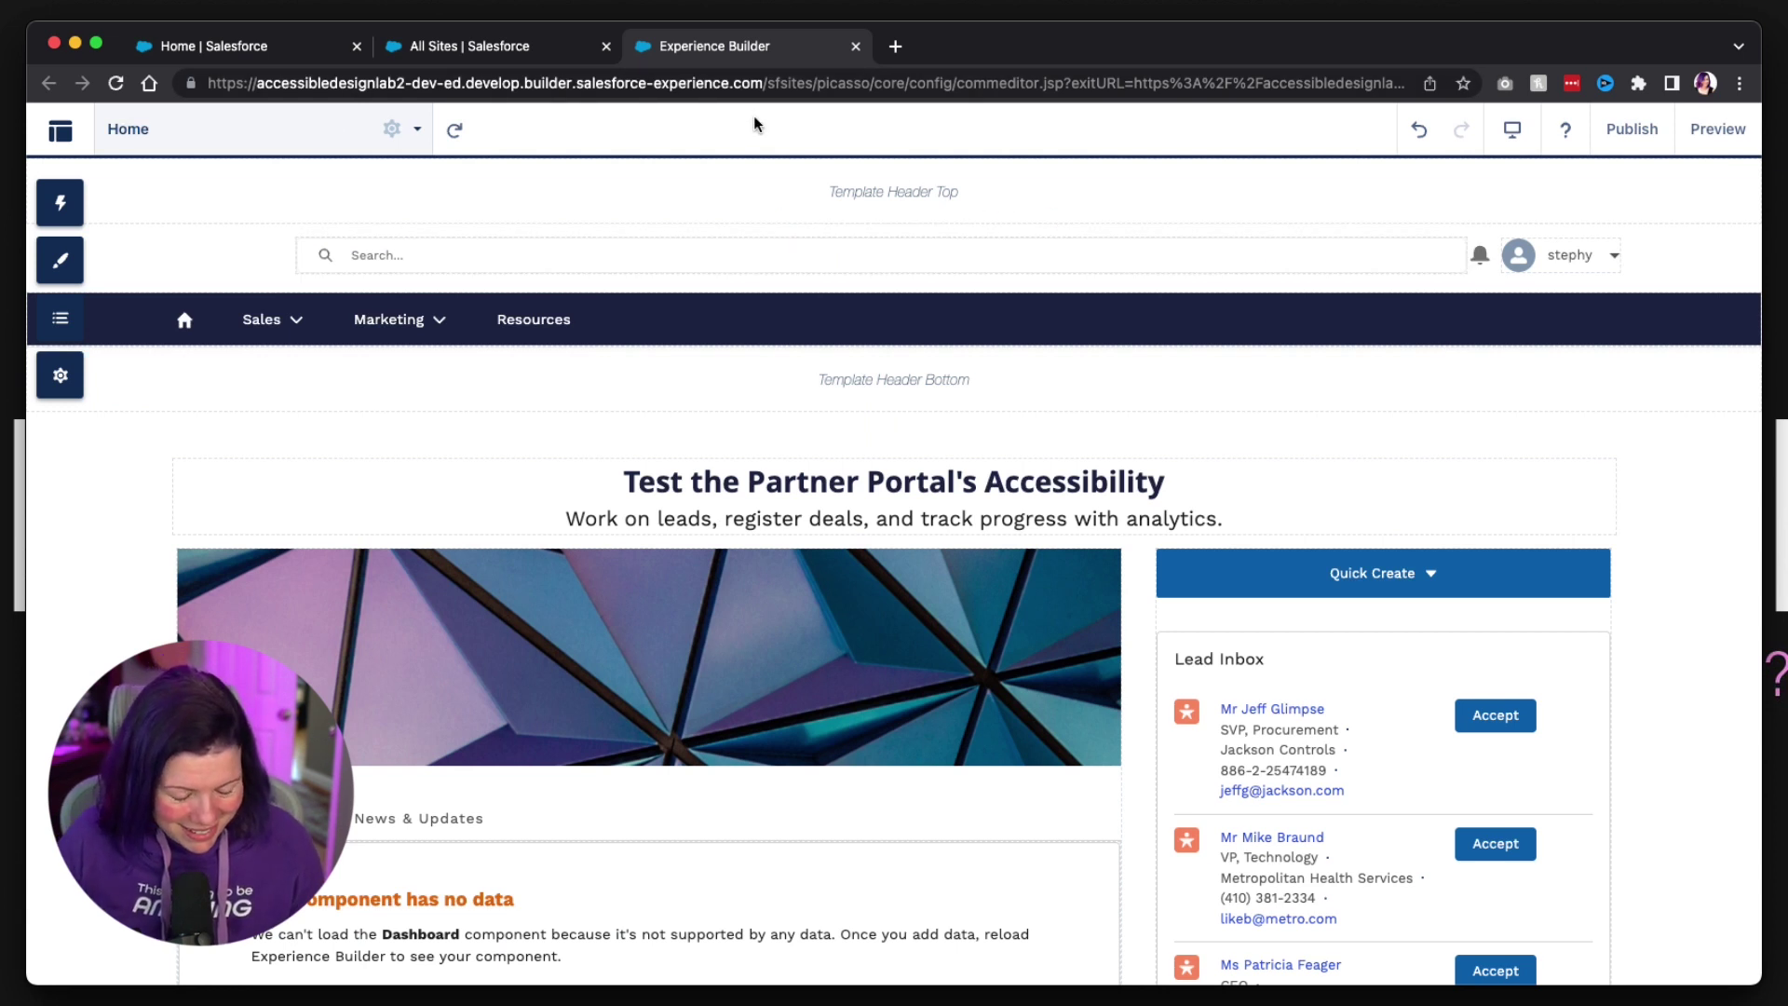
- Move focus to the toolbar's Undo control and back, reopen the Pages list and close it using only the keyboard
key("Tab")
key("Tab")
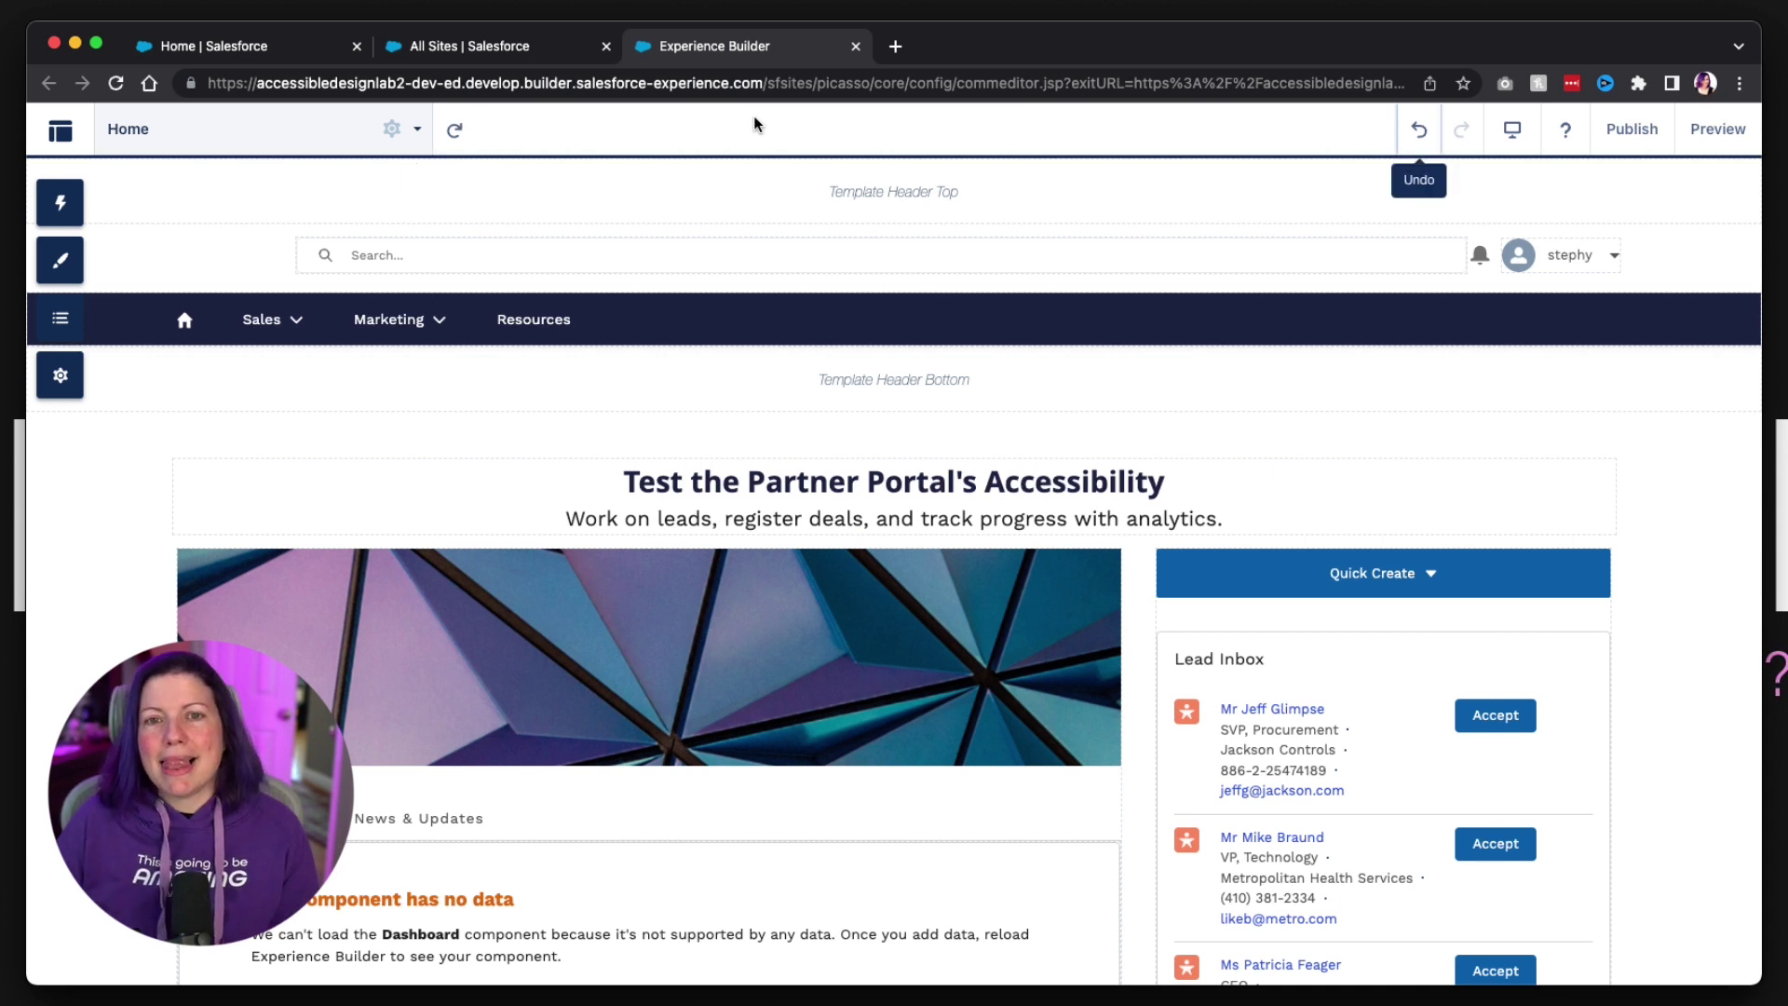
key("shift+Tab")
key("shift+Tab")
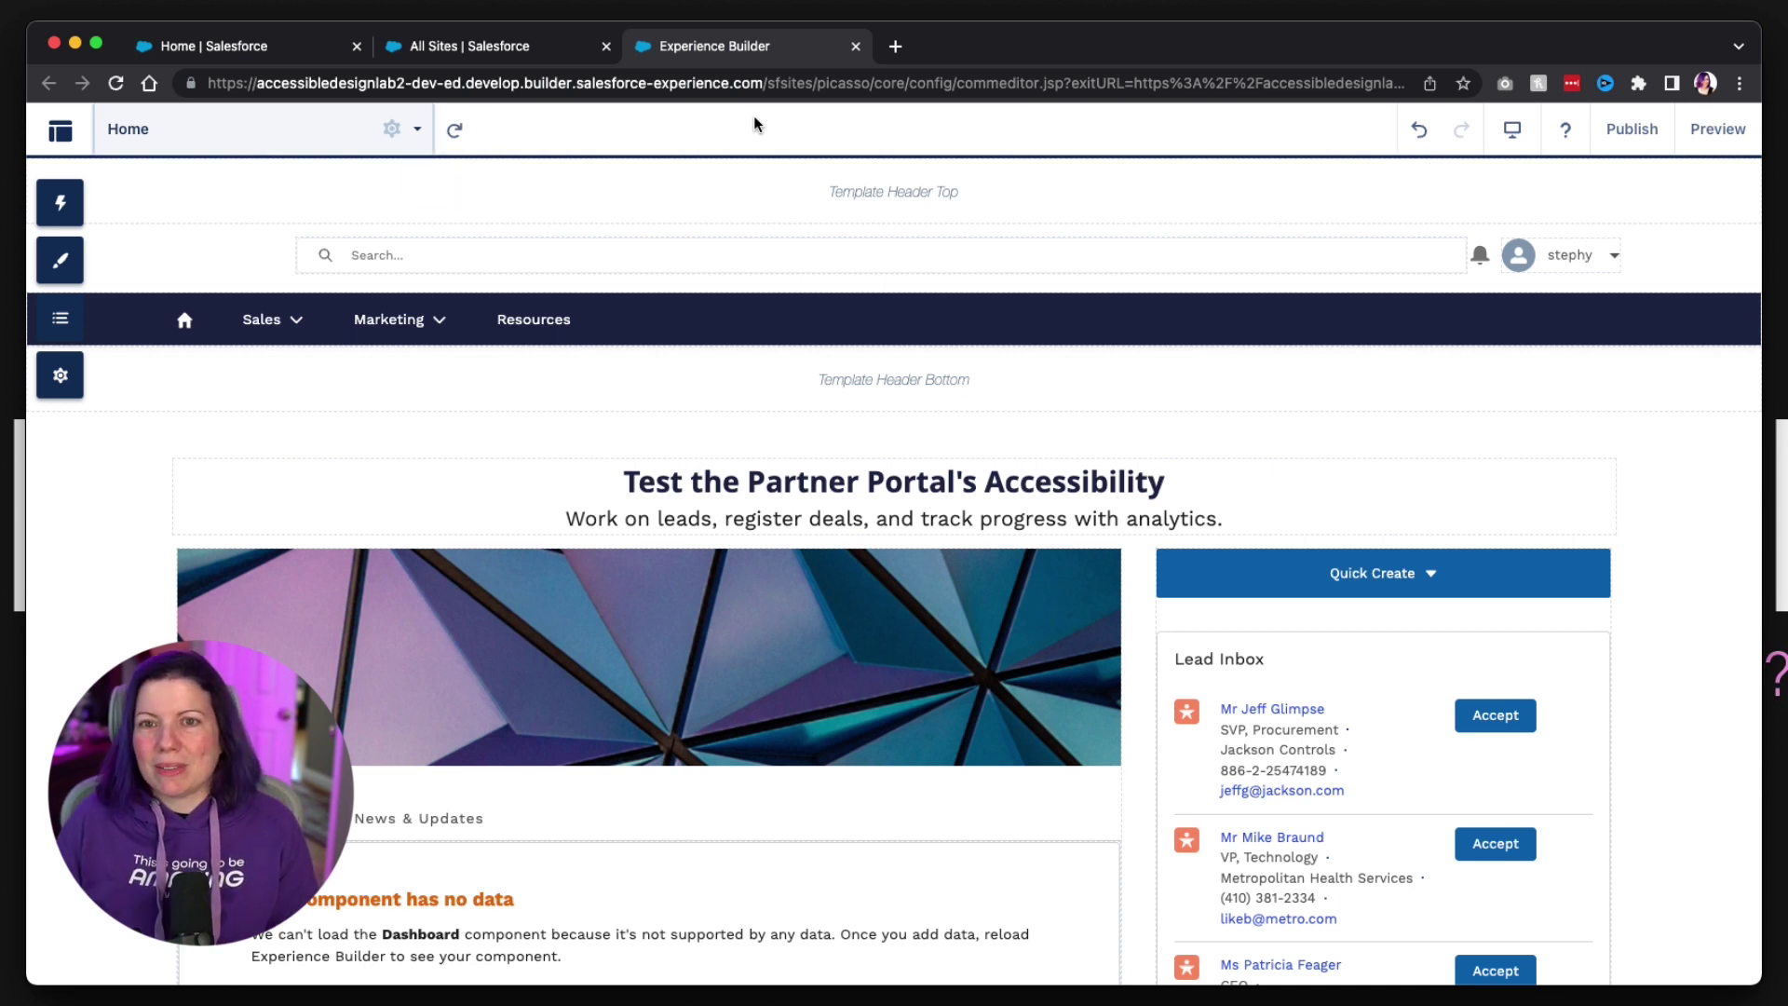
key("Return")
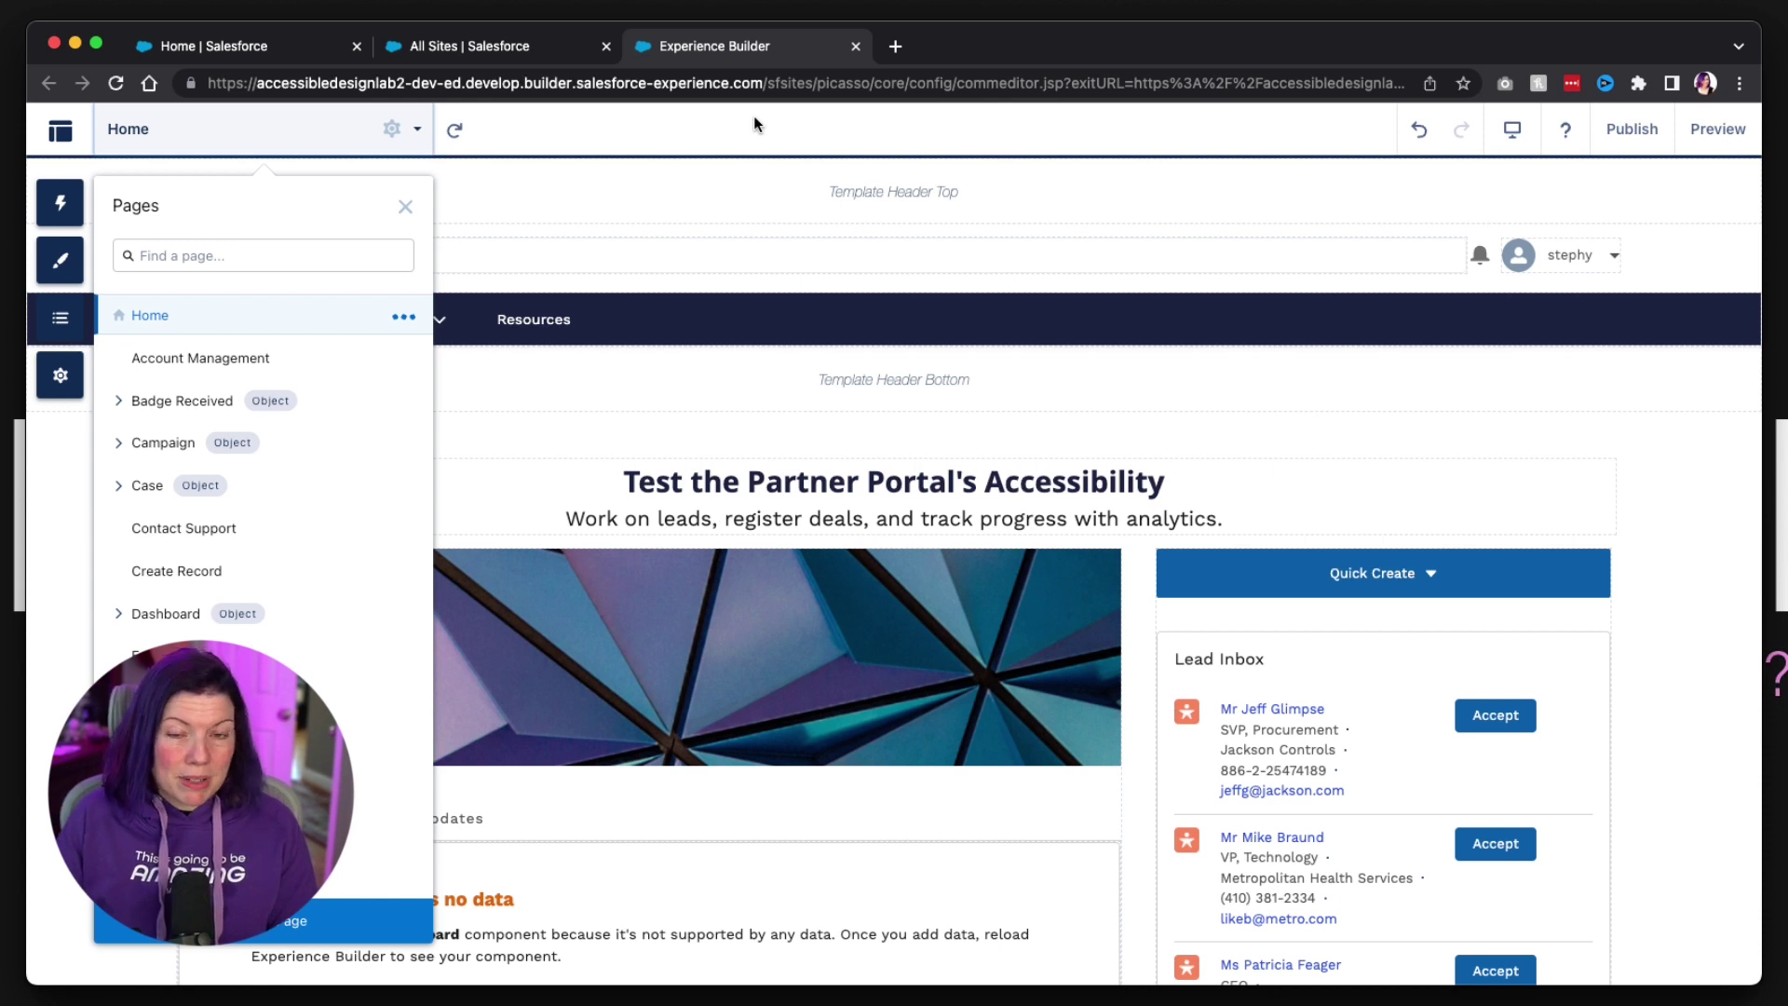
key("Tab")
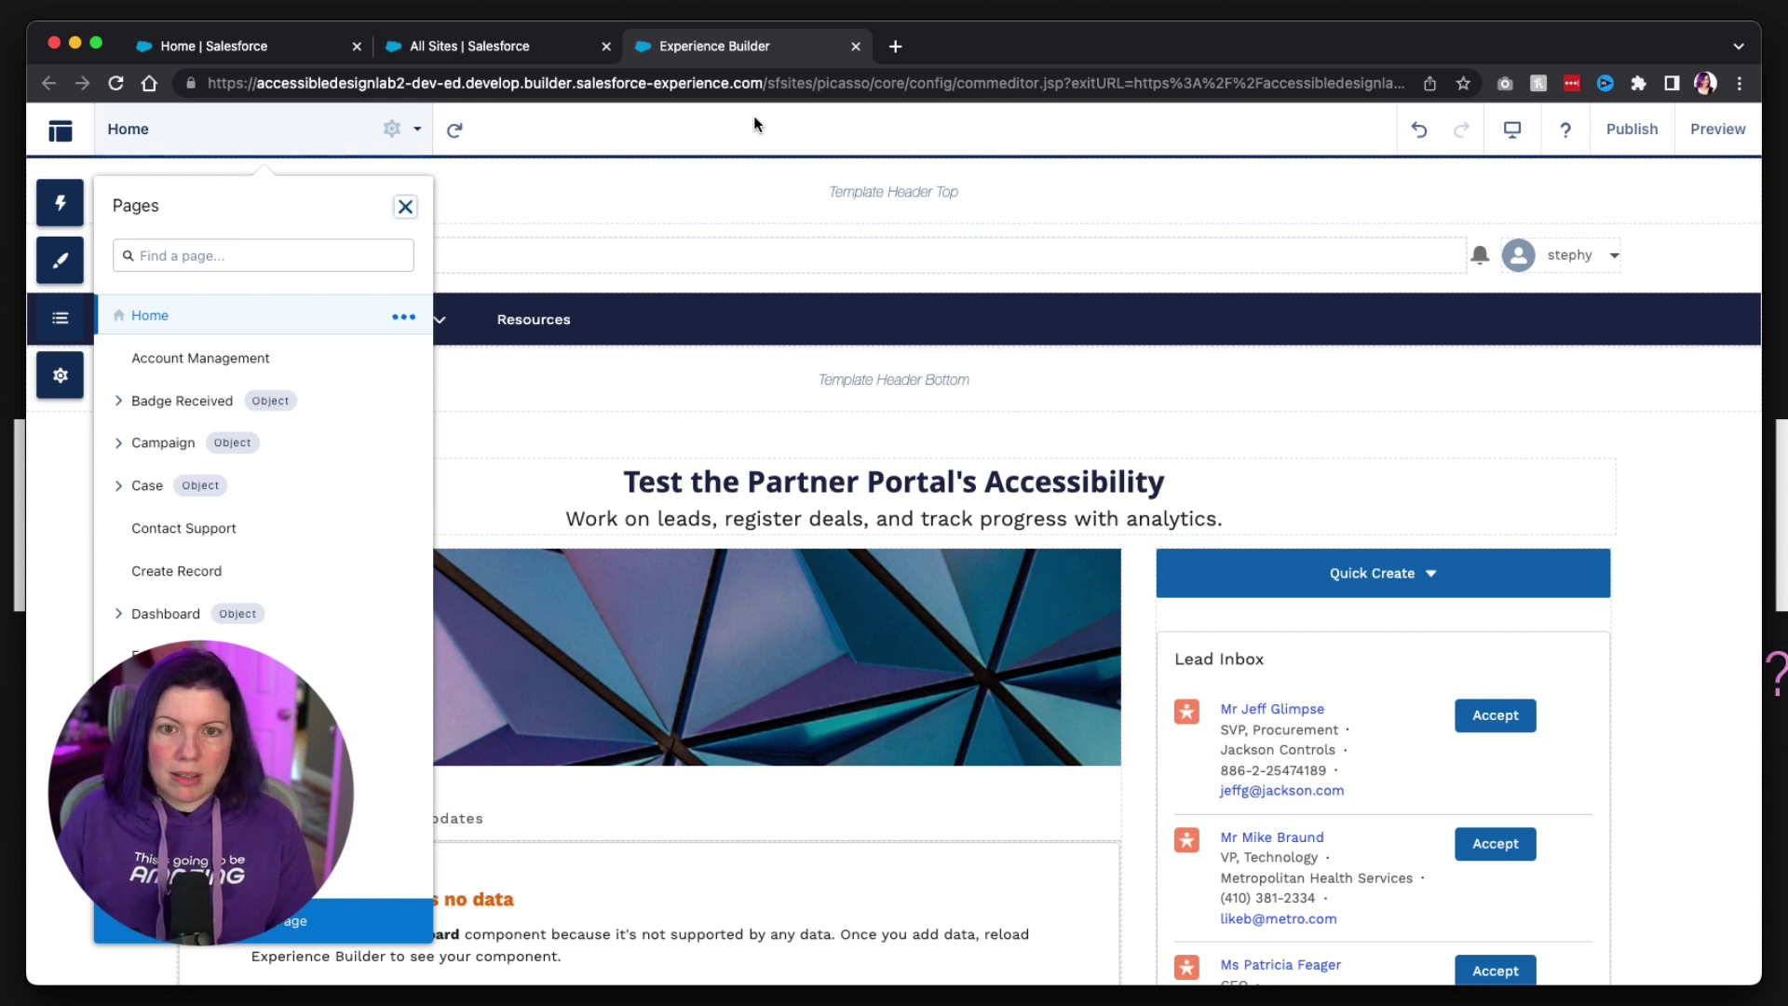
key("Return")
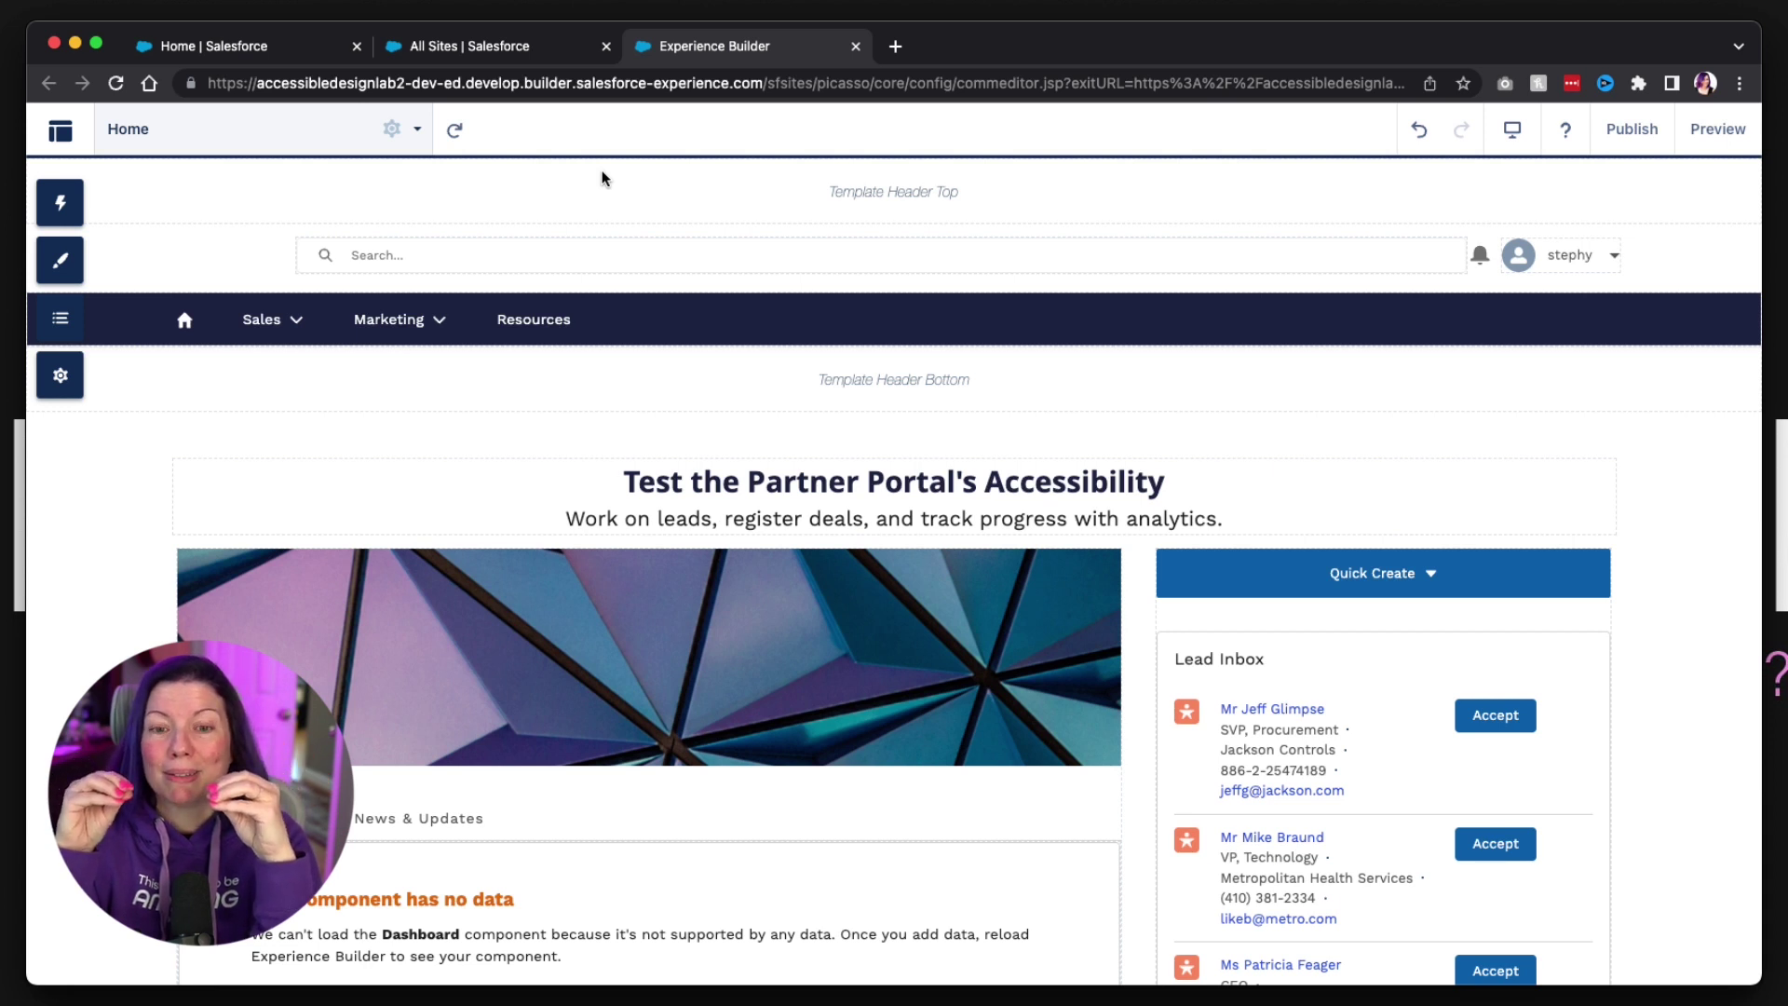
- Open the Theme settings and enter the Colors section with the keyboard
left_click(61, 260)
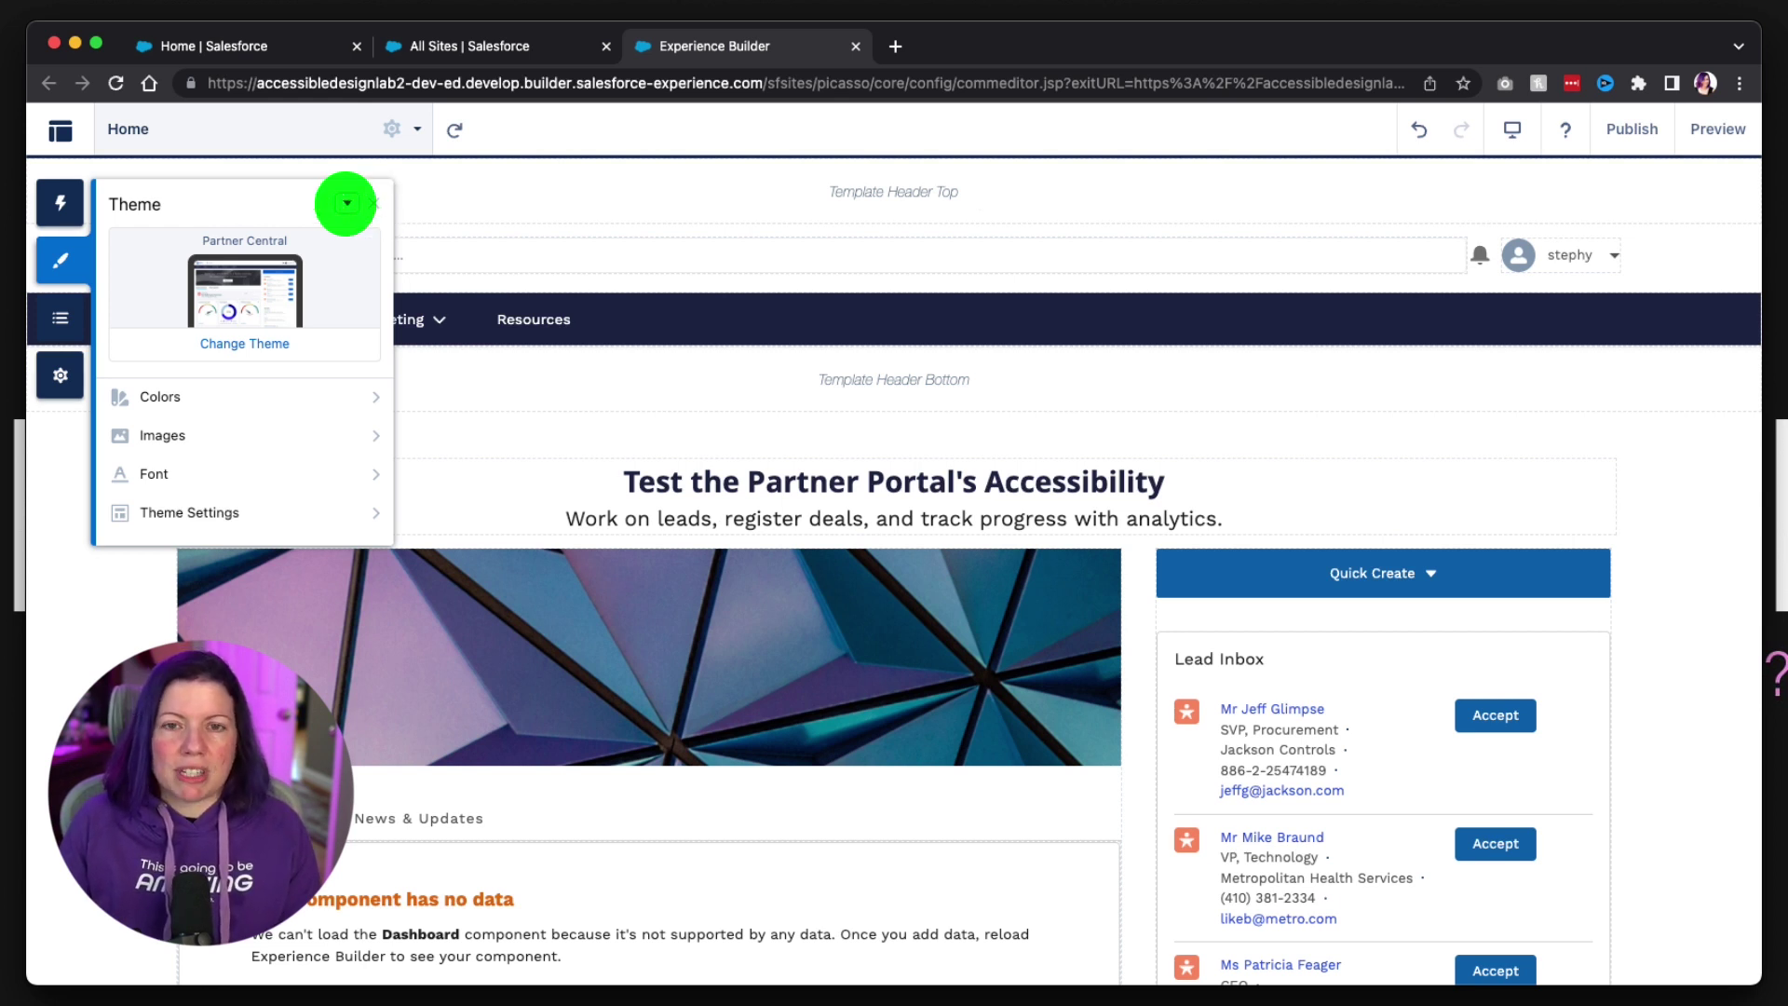
key("Tab")
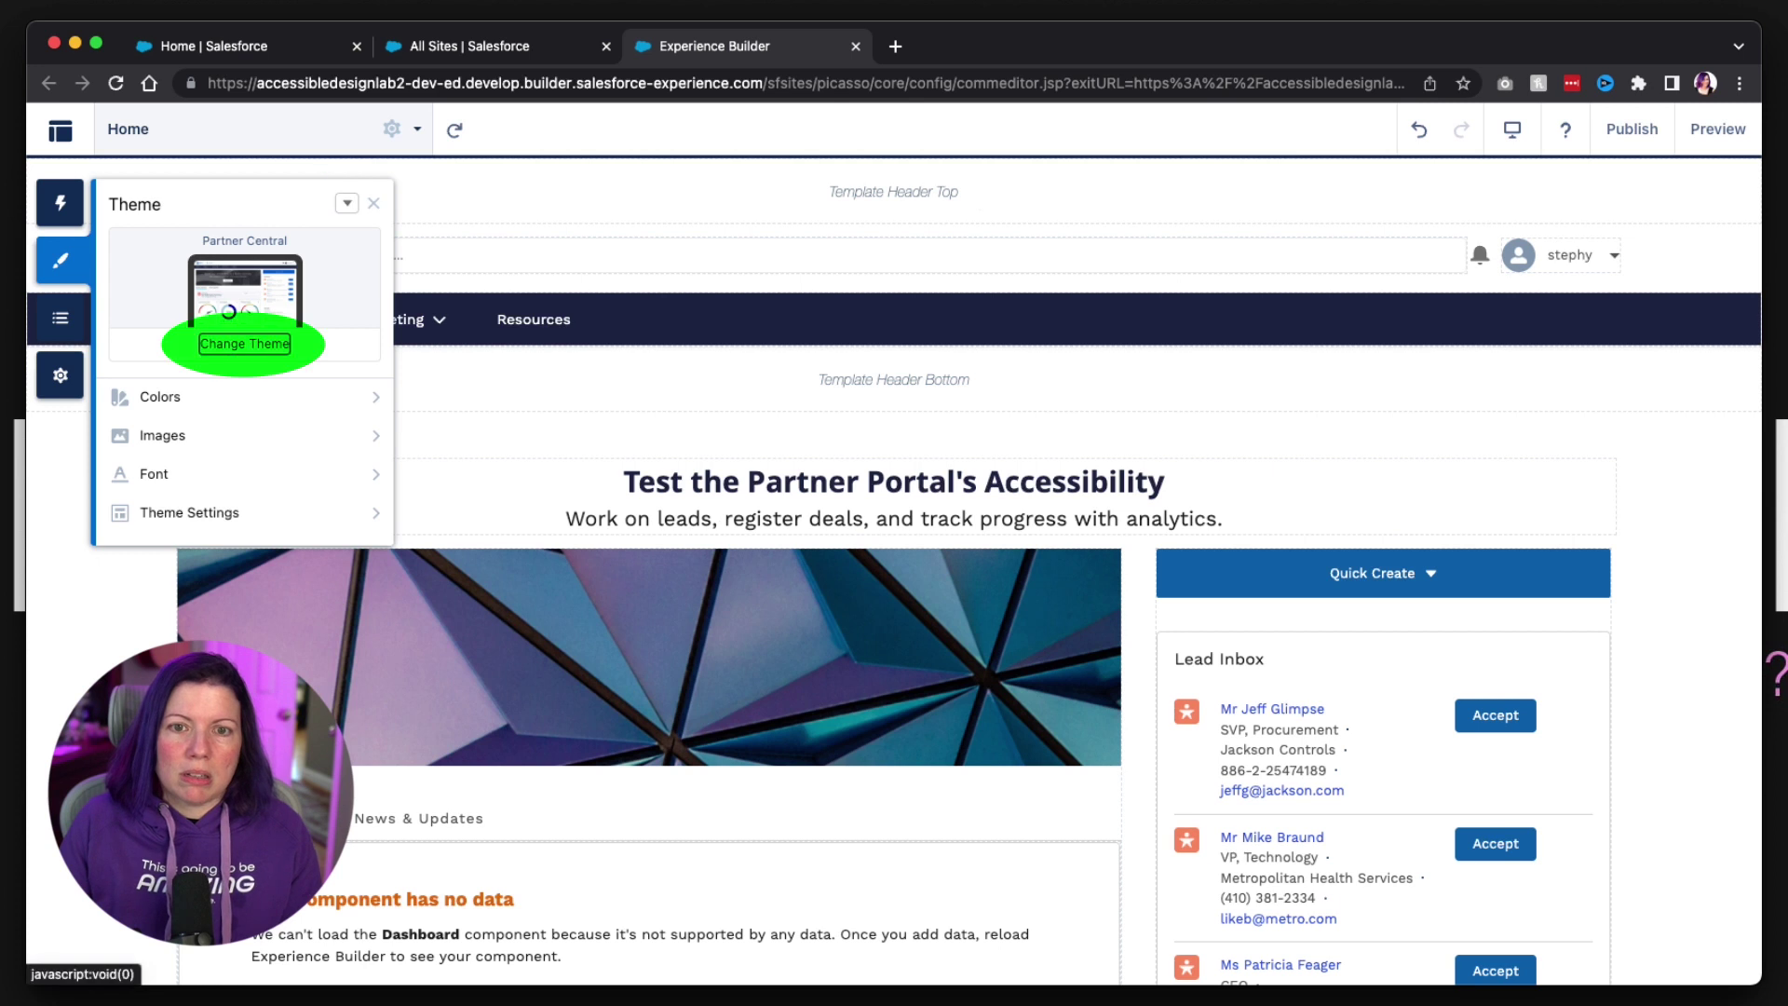
key("Tab")
key("Return")
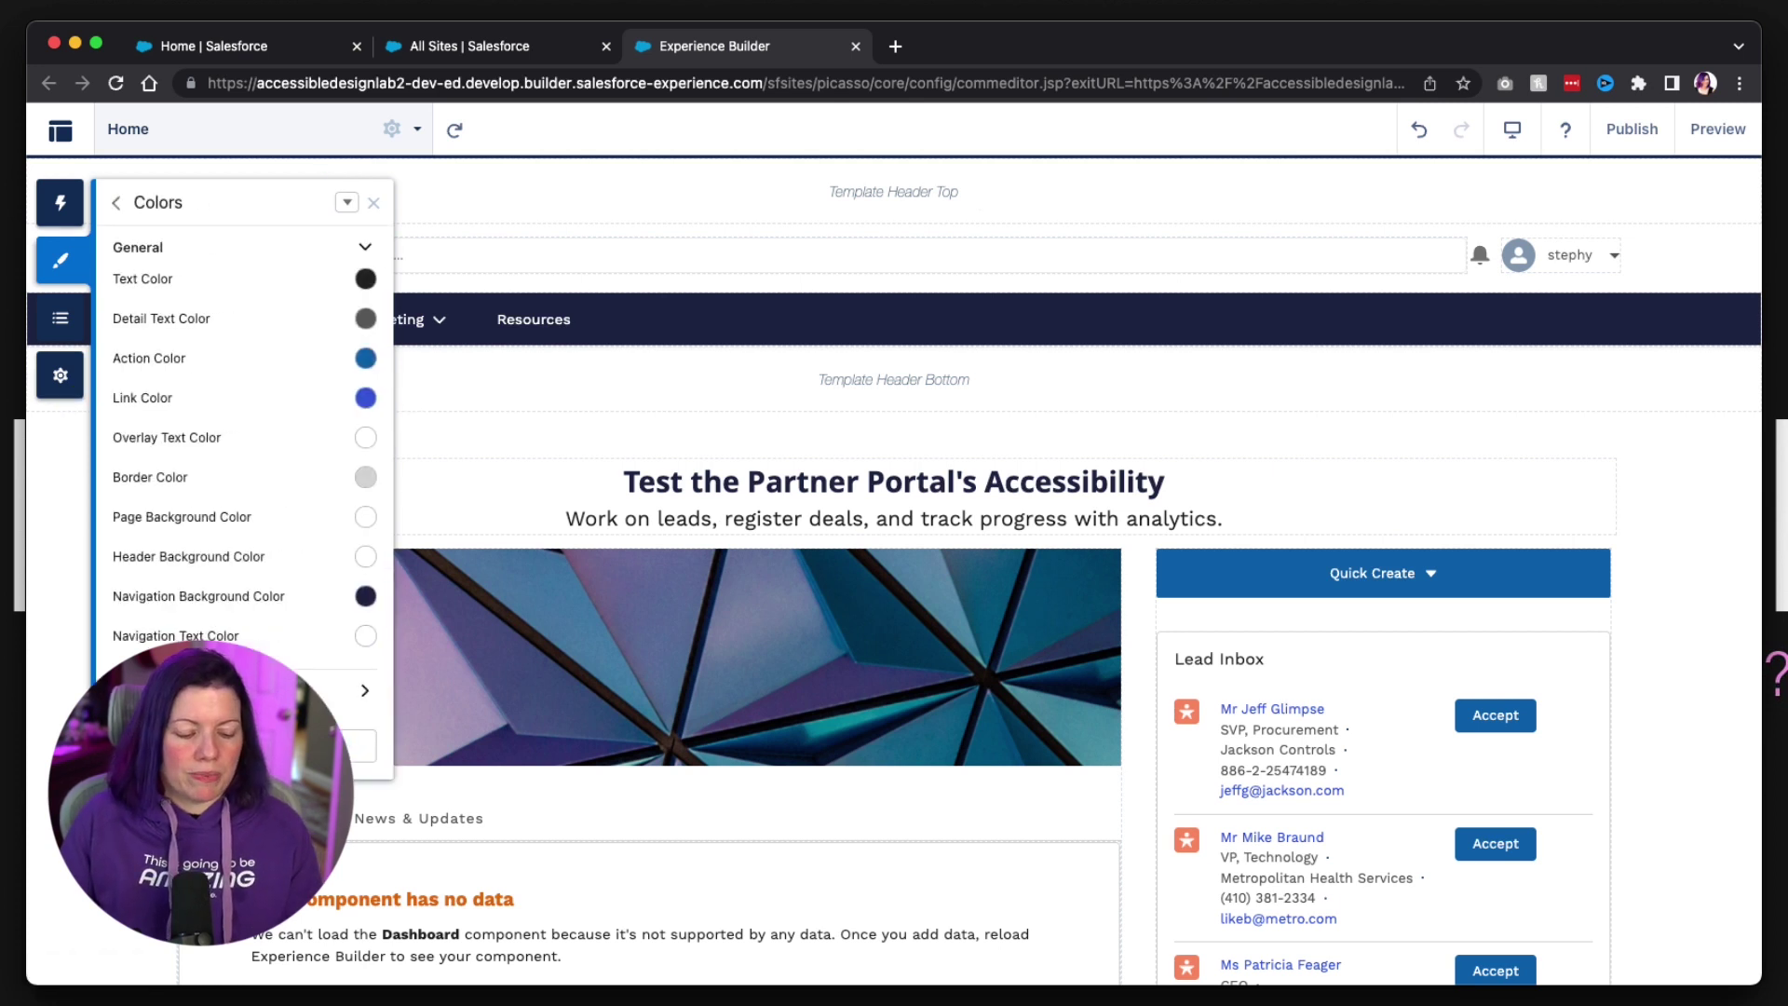
- Collapse and re-expand the General color group and open the Text Color picker with the keyboard
key("Tab")
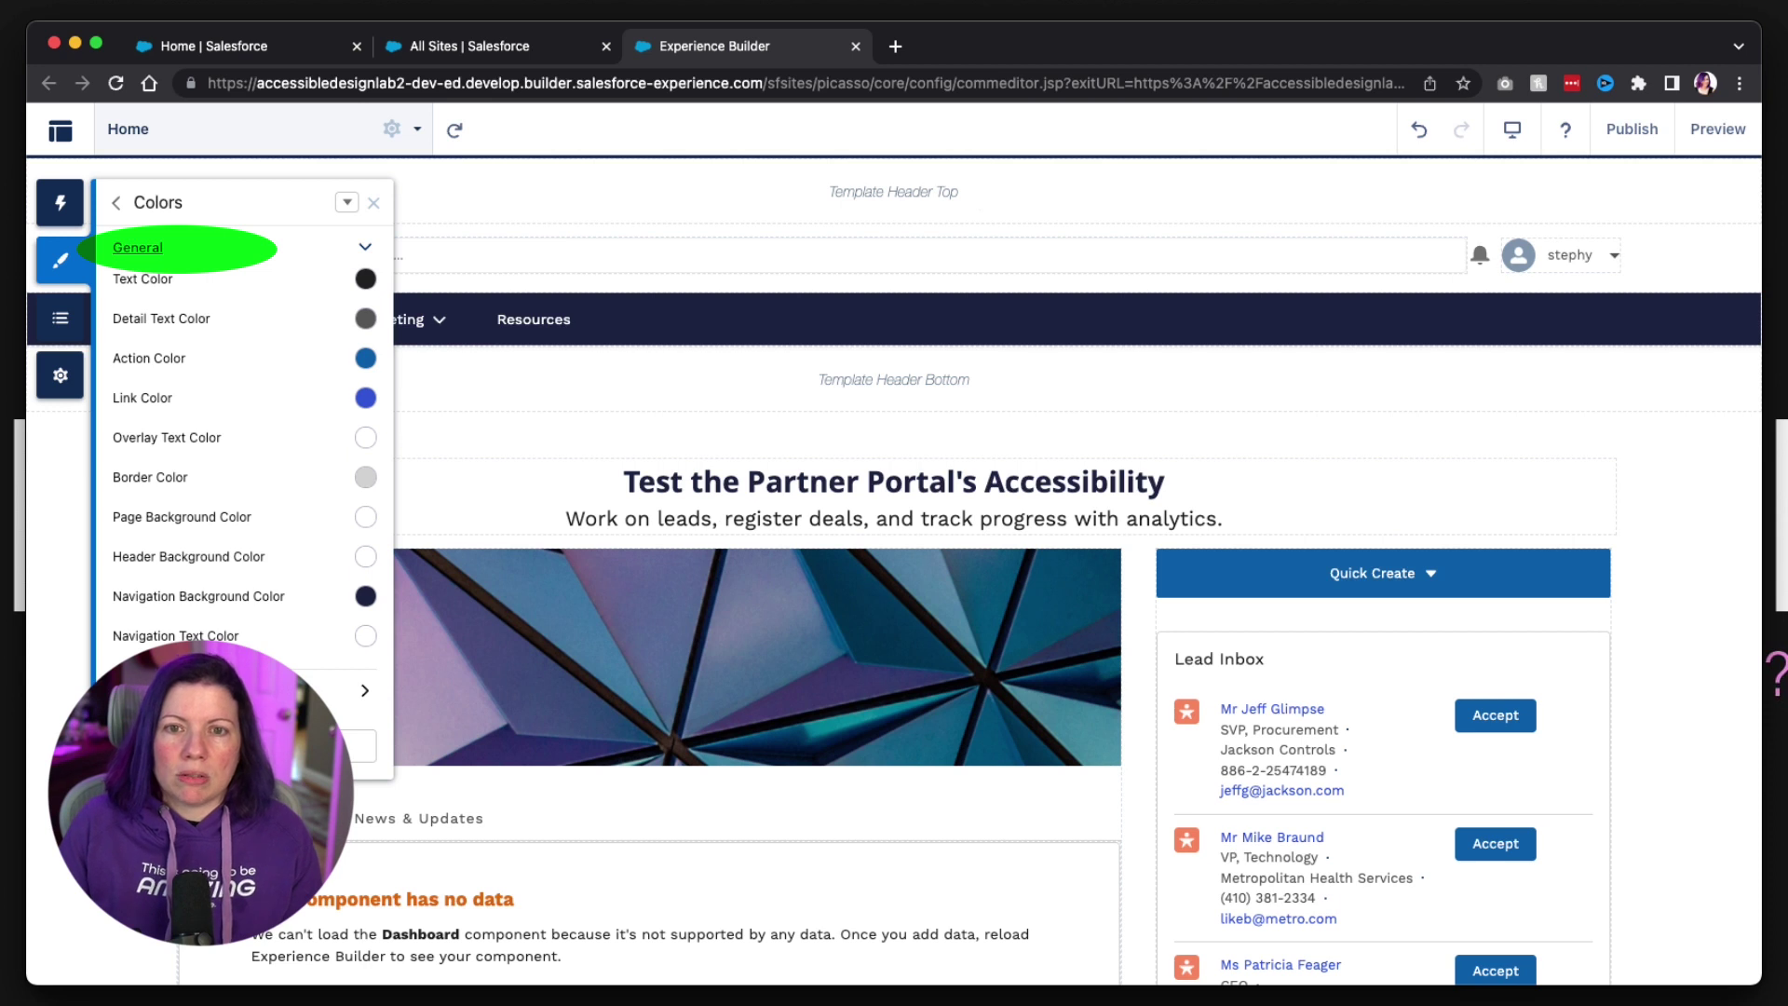
key("Return")
key("Return")
key("Tab")
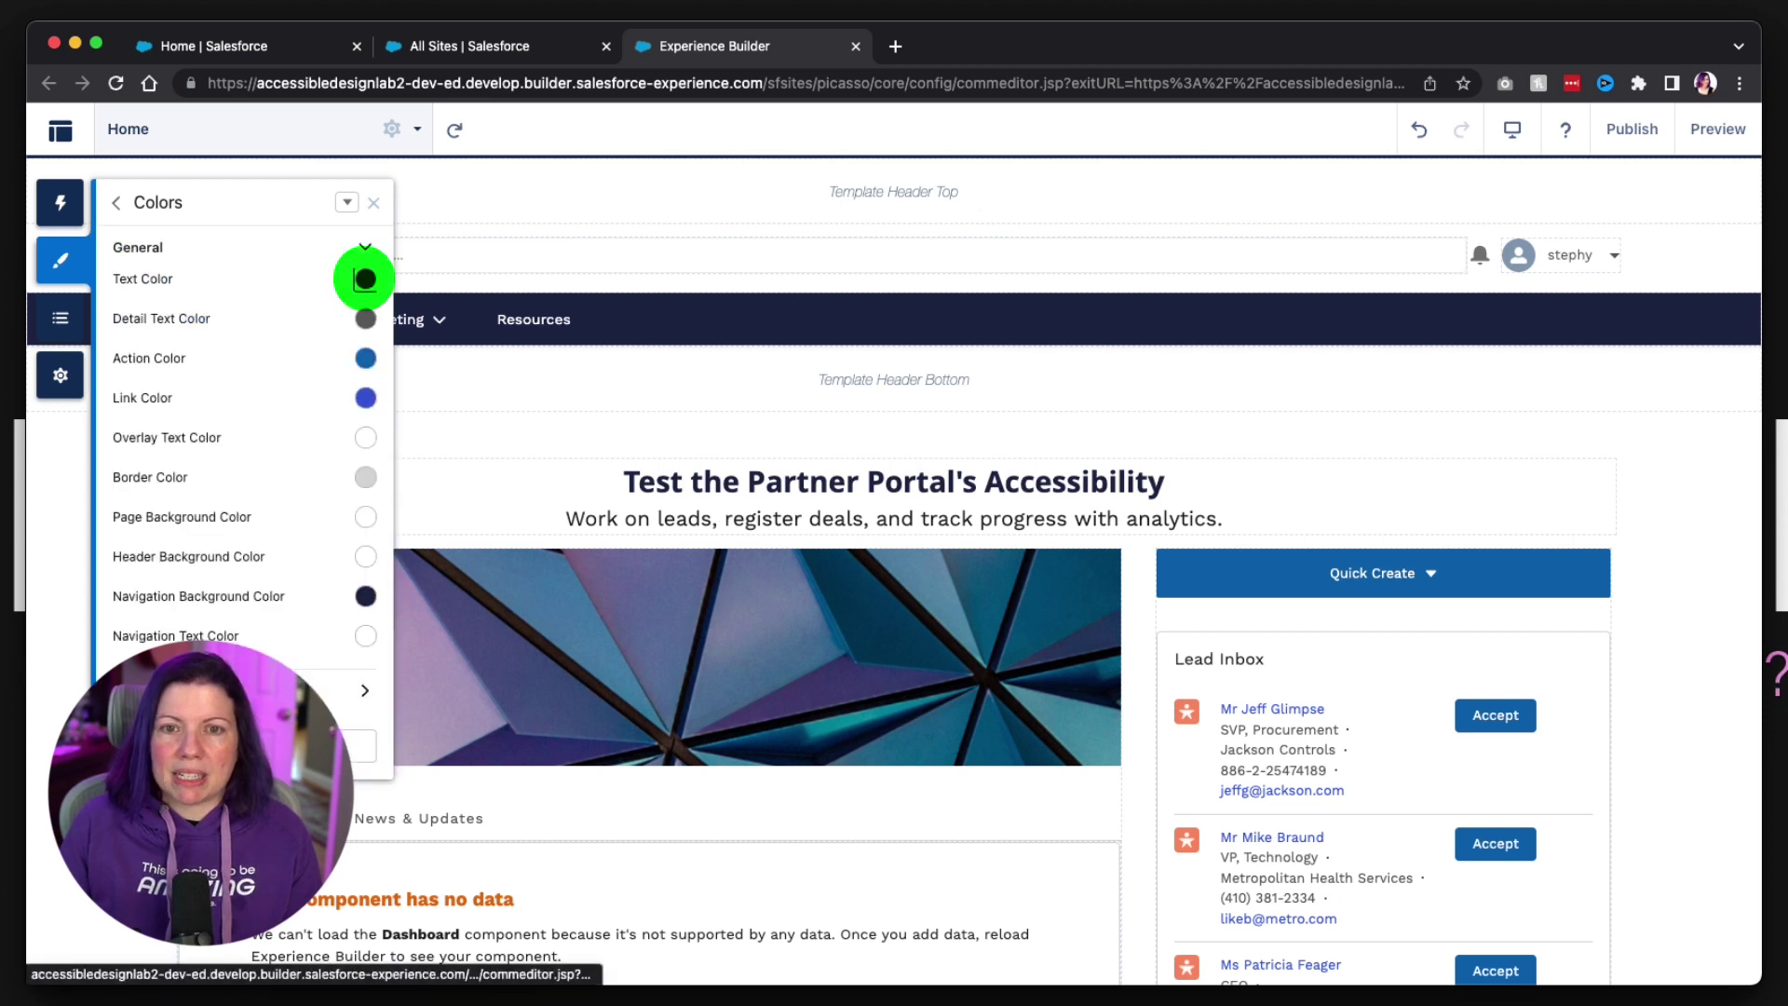
key("Return")
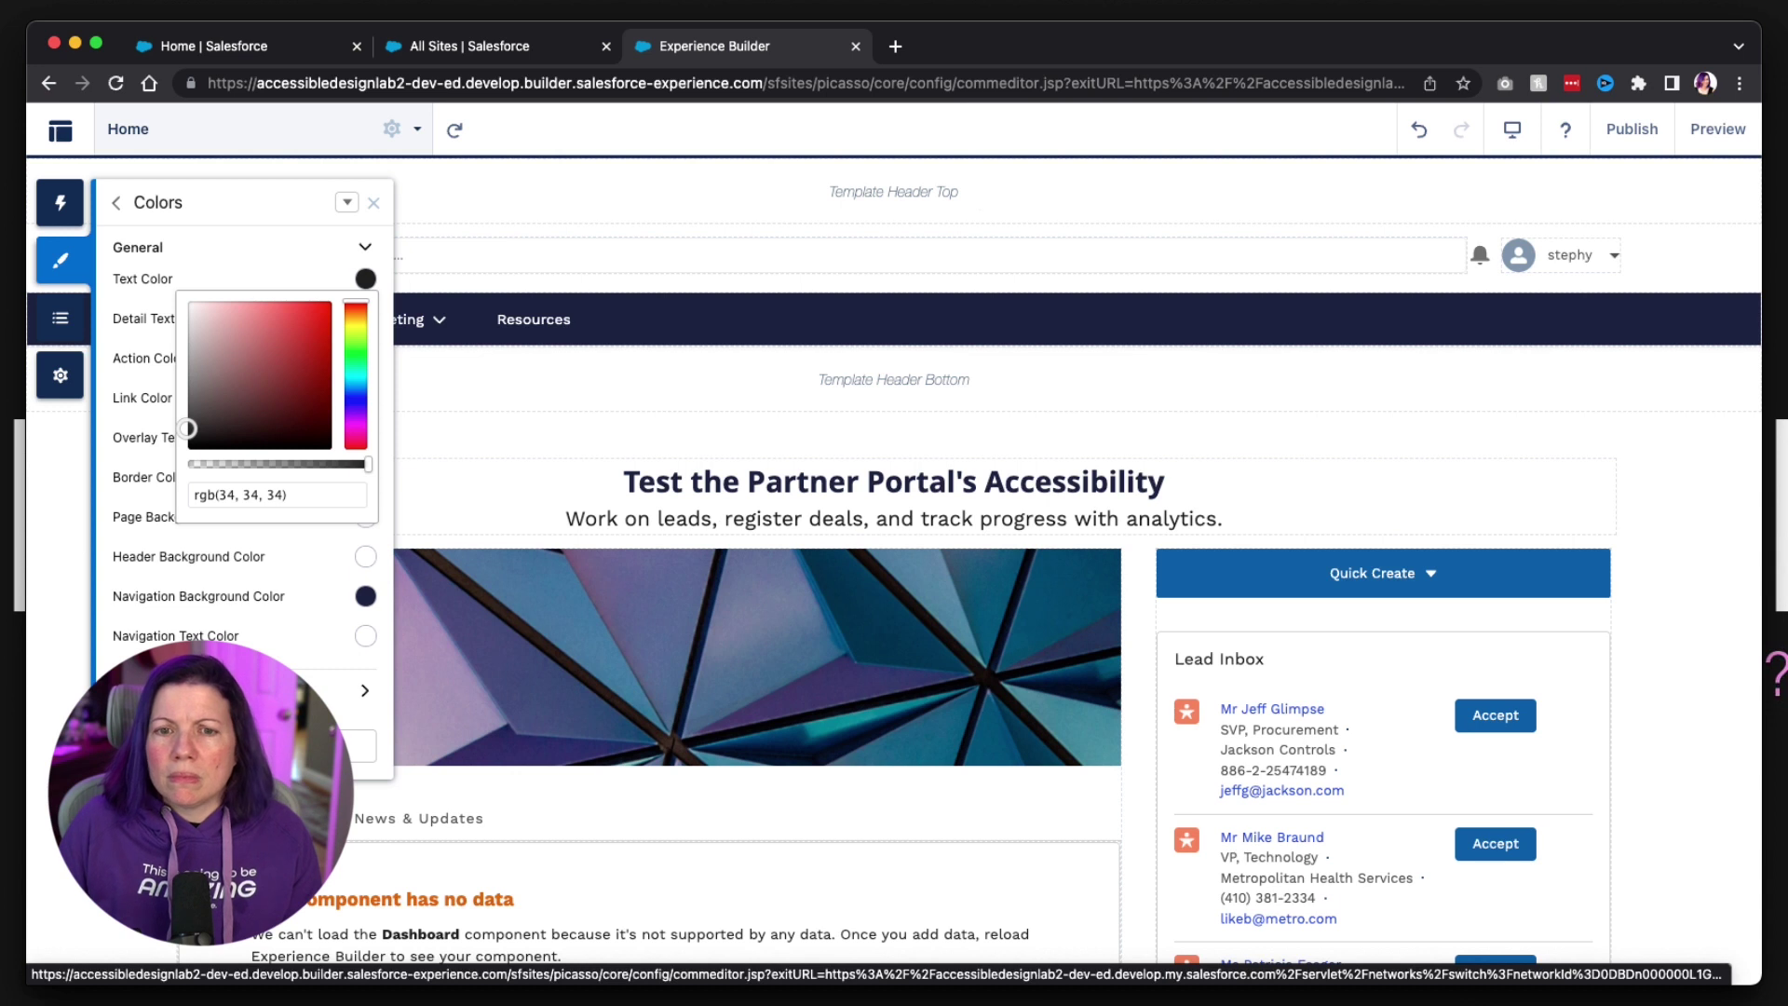
- Check whether keyboard focus can move forward and backward into the controls of the open Text Color picker
key("Tab")
key("Tab")
key("Tab")
key("Tab")
key("shift+Tab")
key("shift+Tab")
key("shift+Tab")
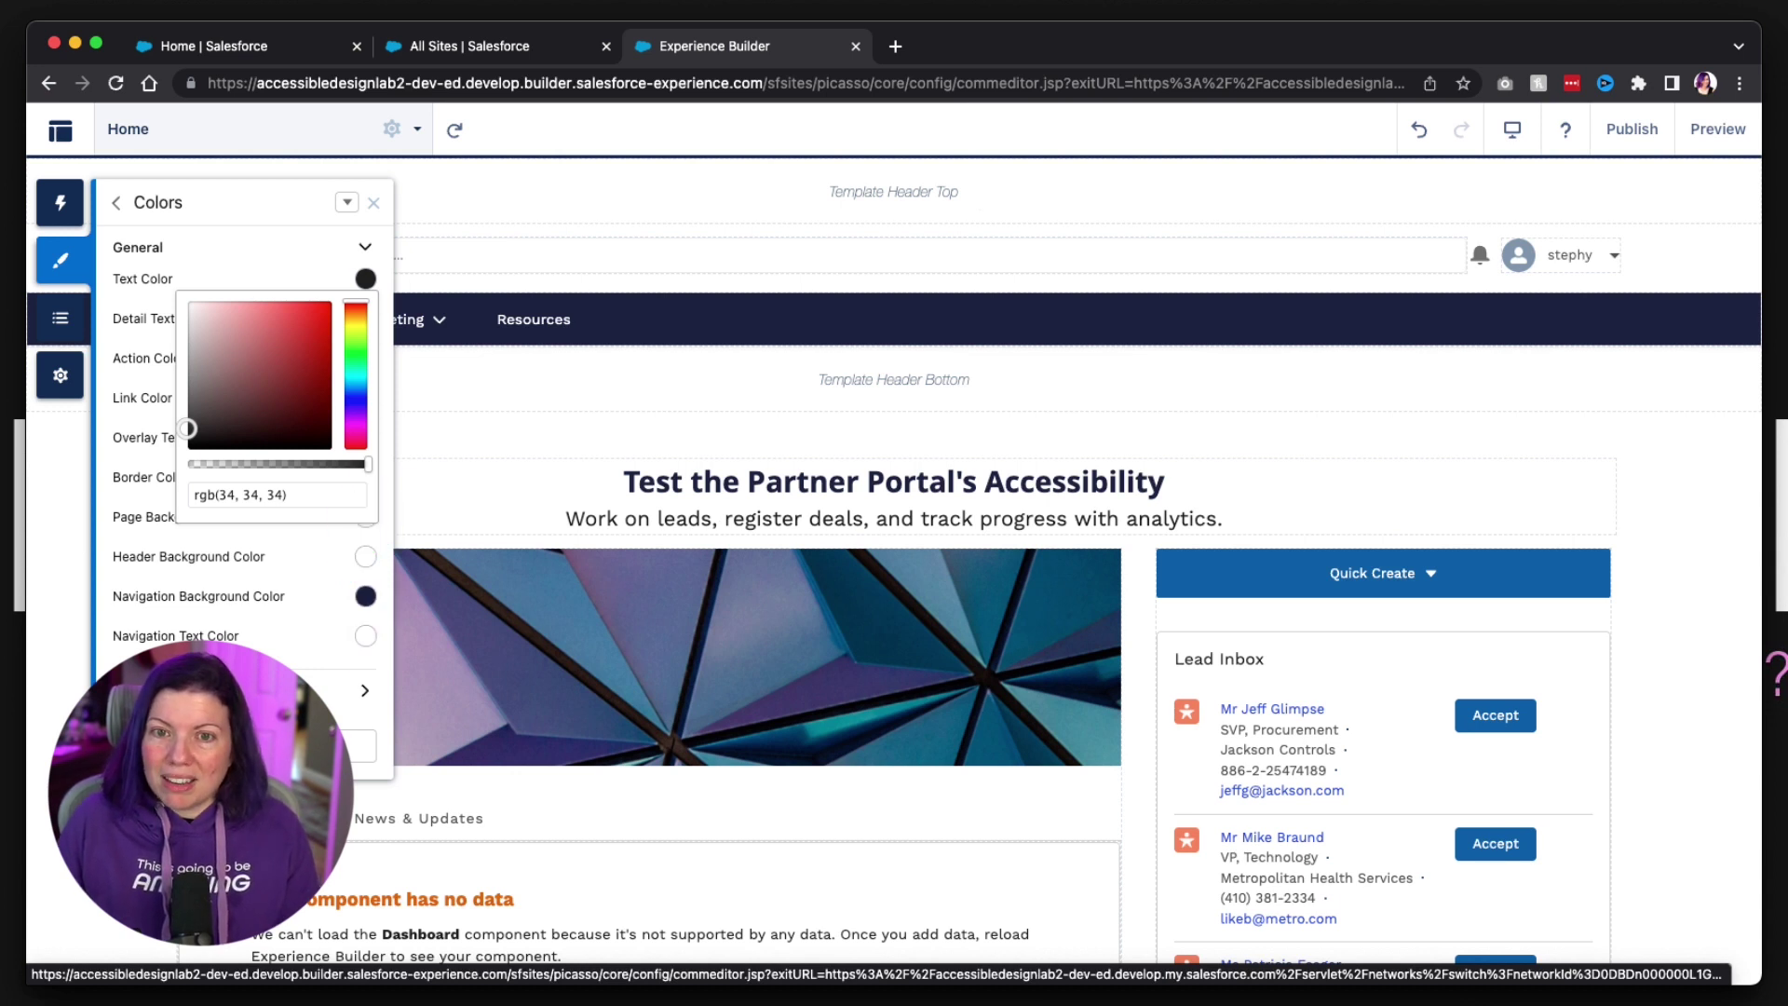
key("shift+Tab")
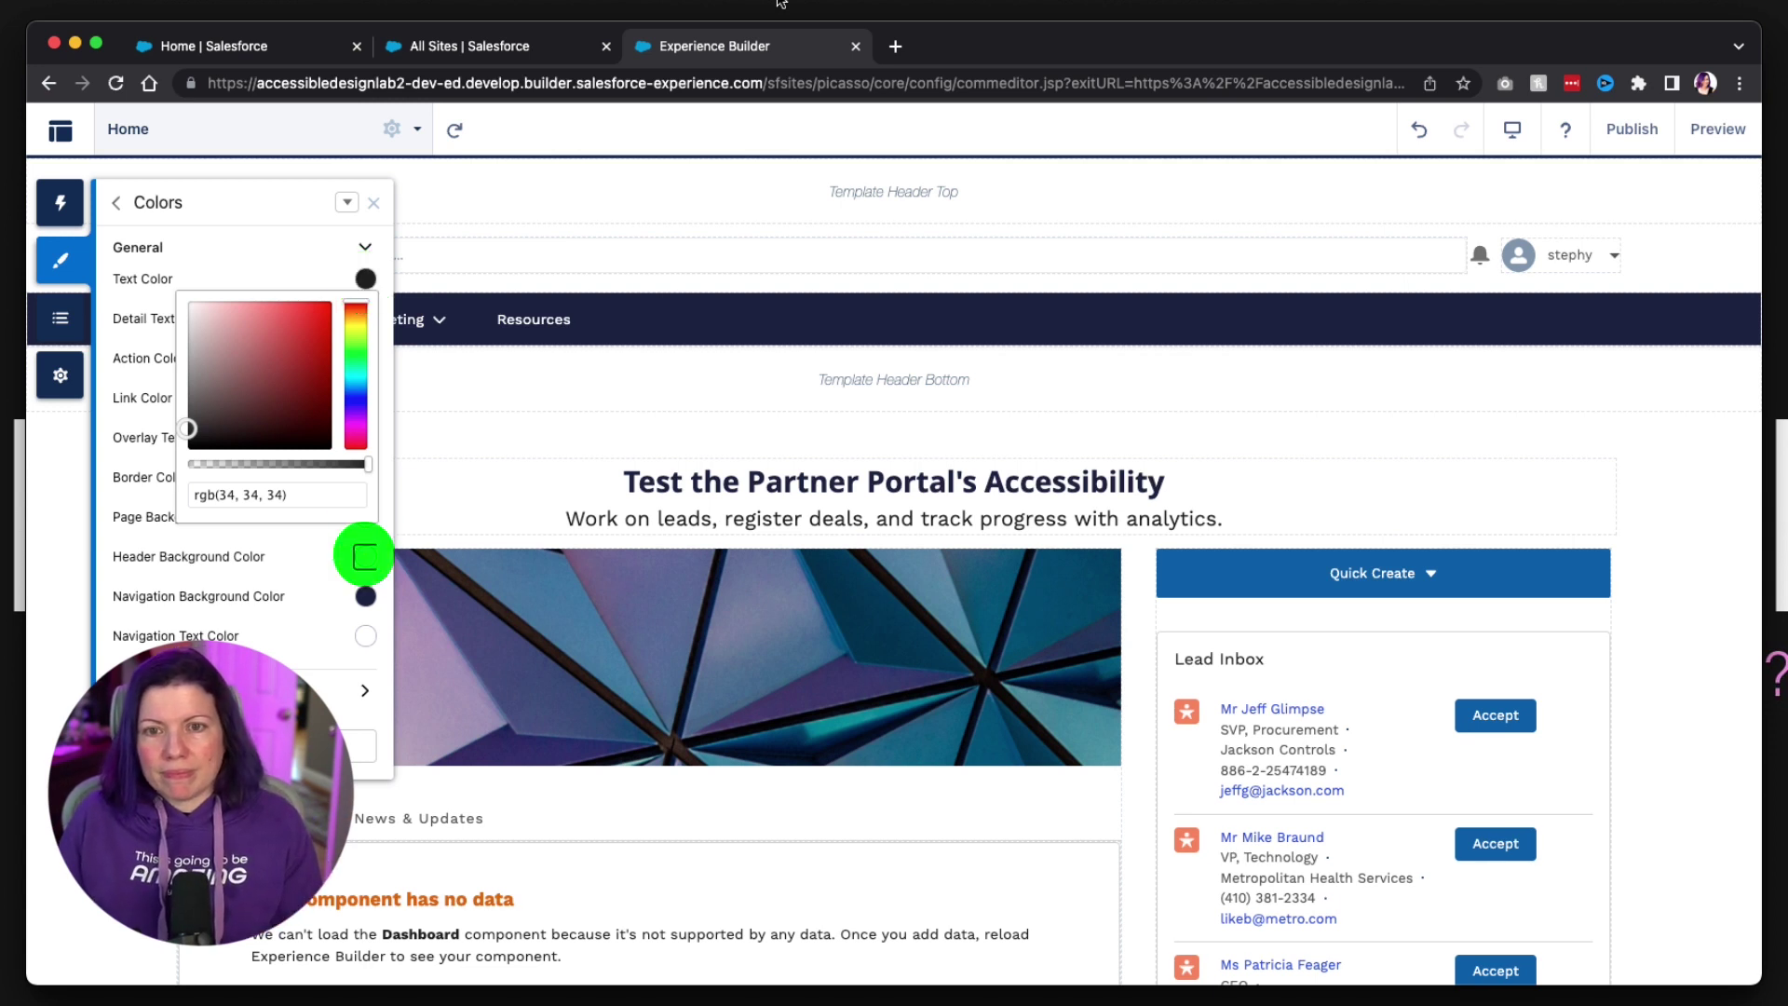
- Place the cursor in the Text Color picker's RGB value field and close the picker
left_click(364, 595)
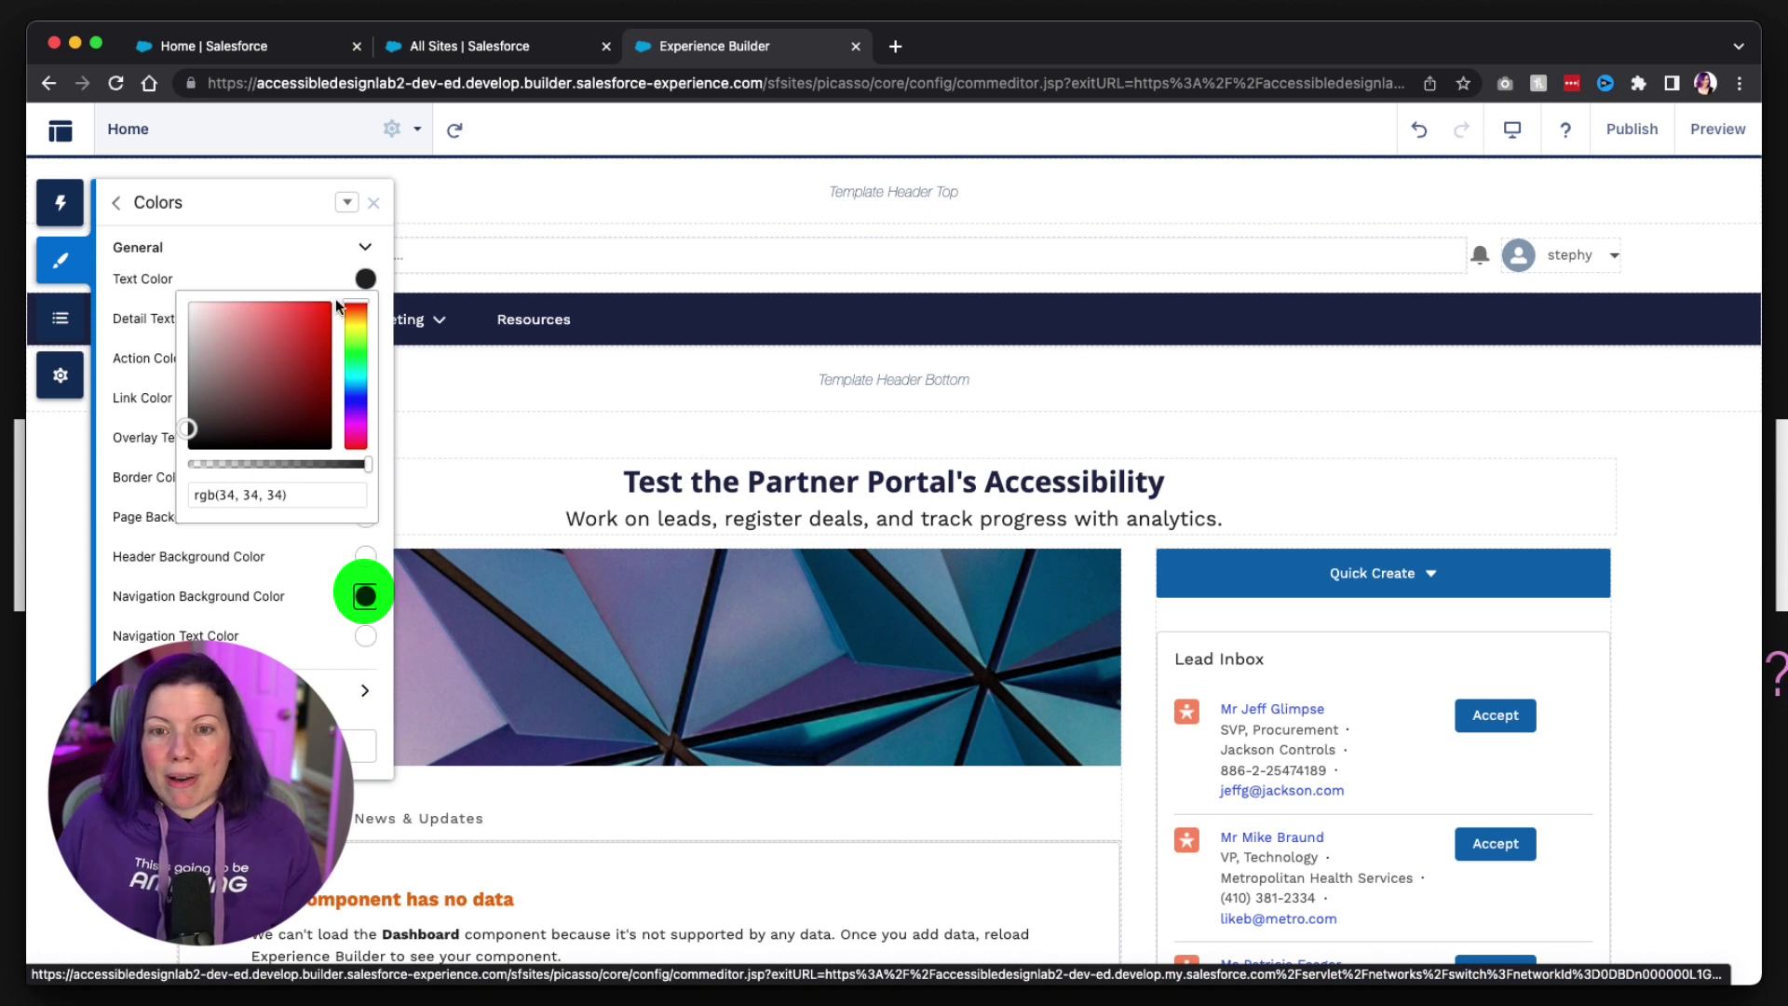
left_click(296, 500)
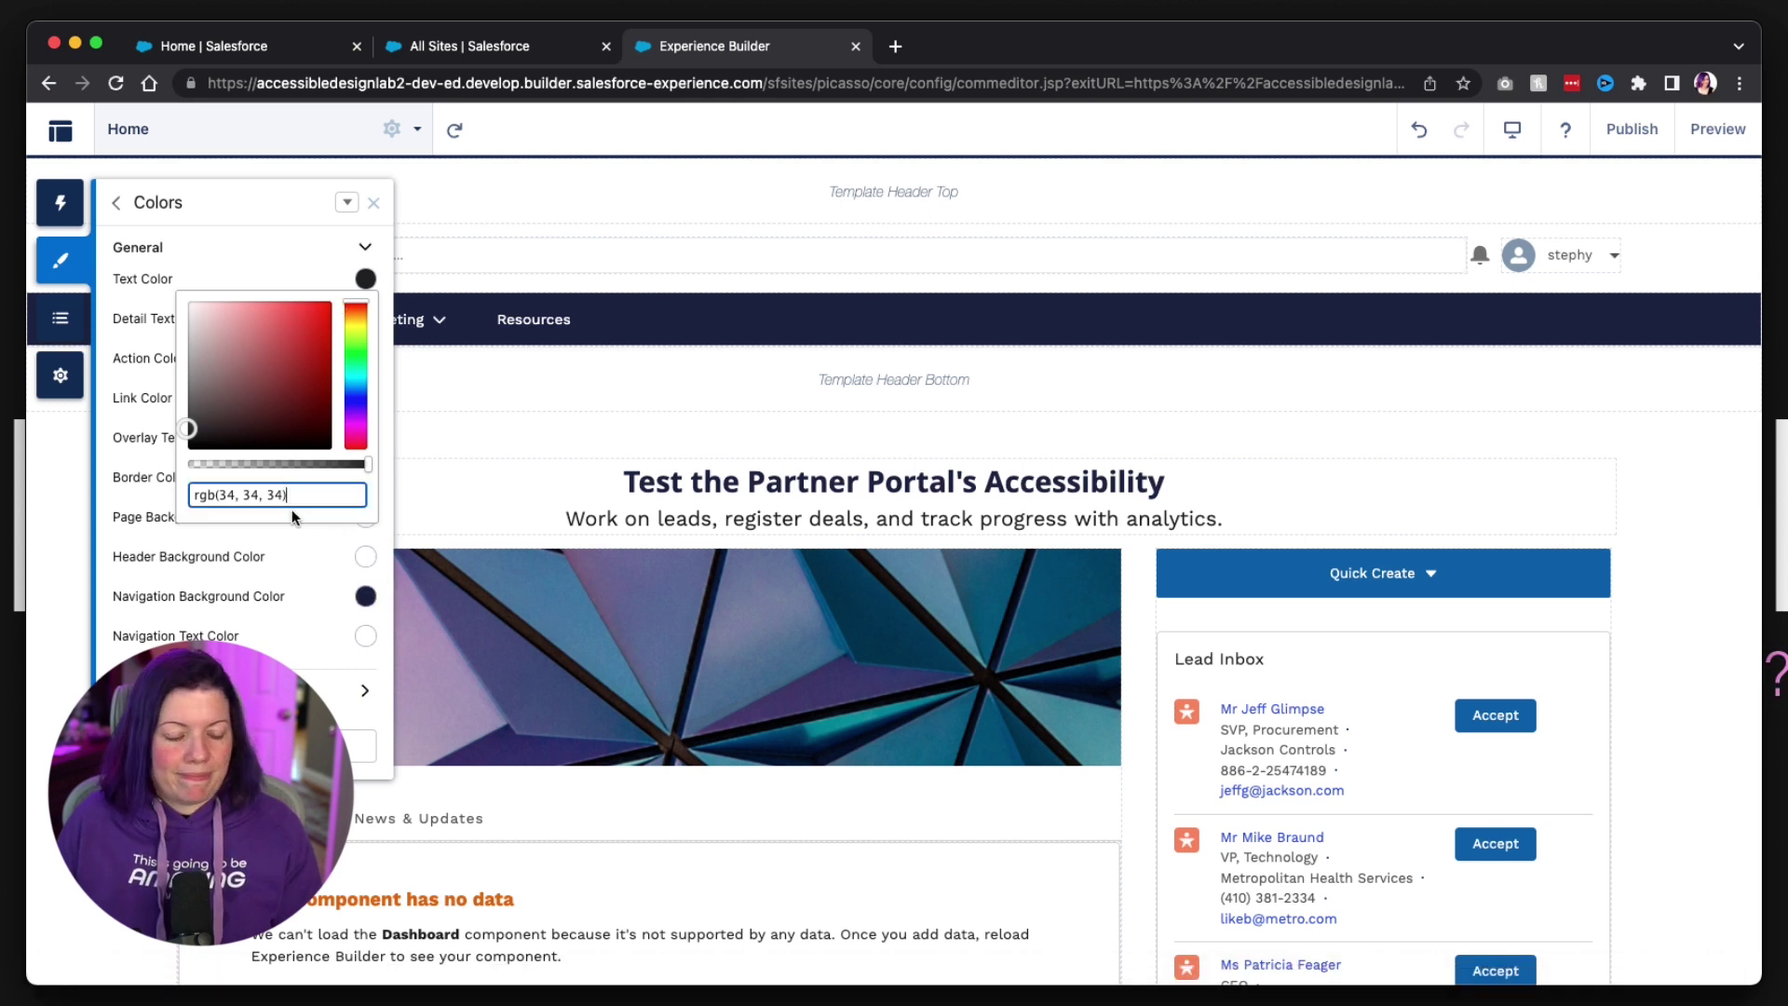
left_click(294, 516)
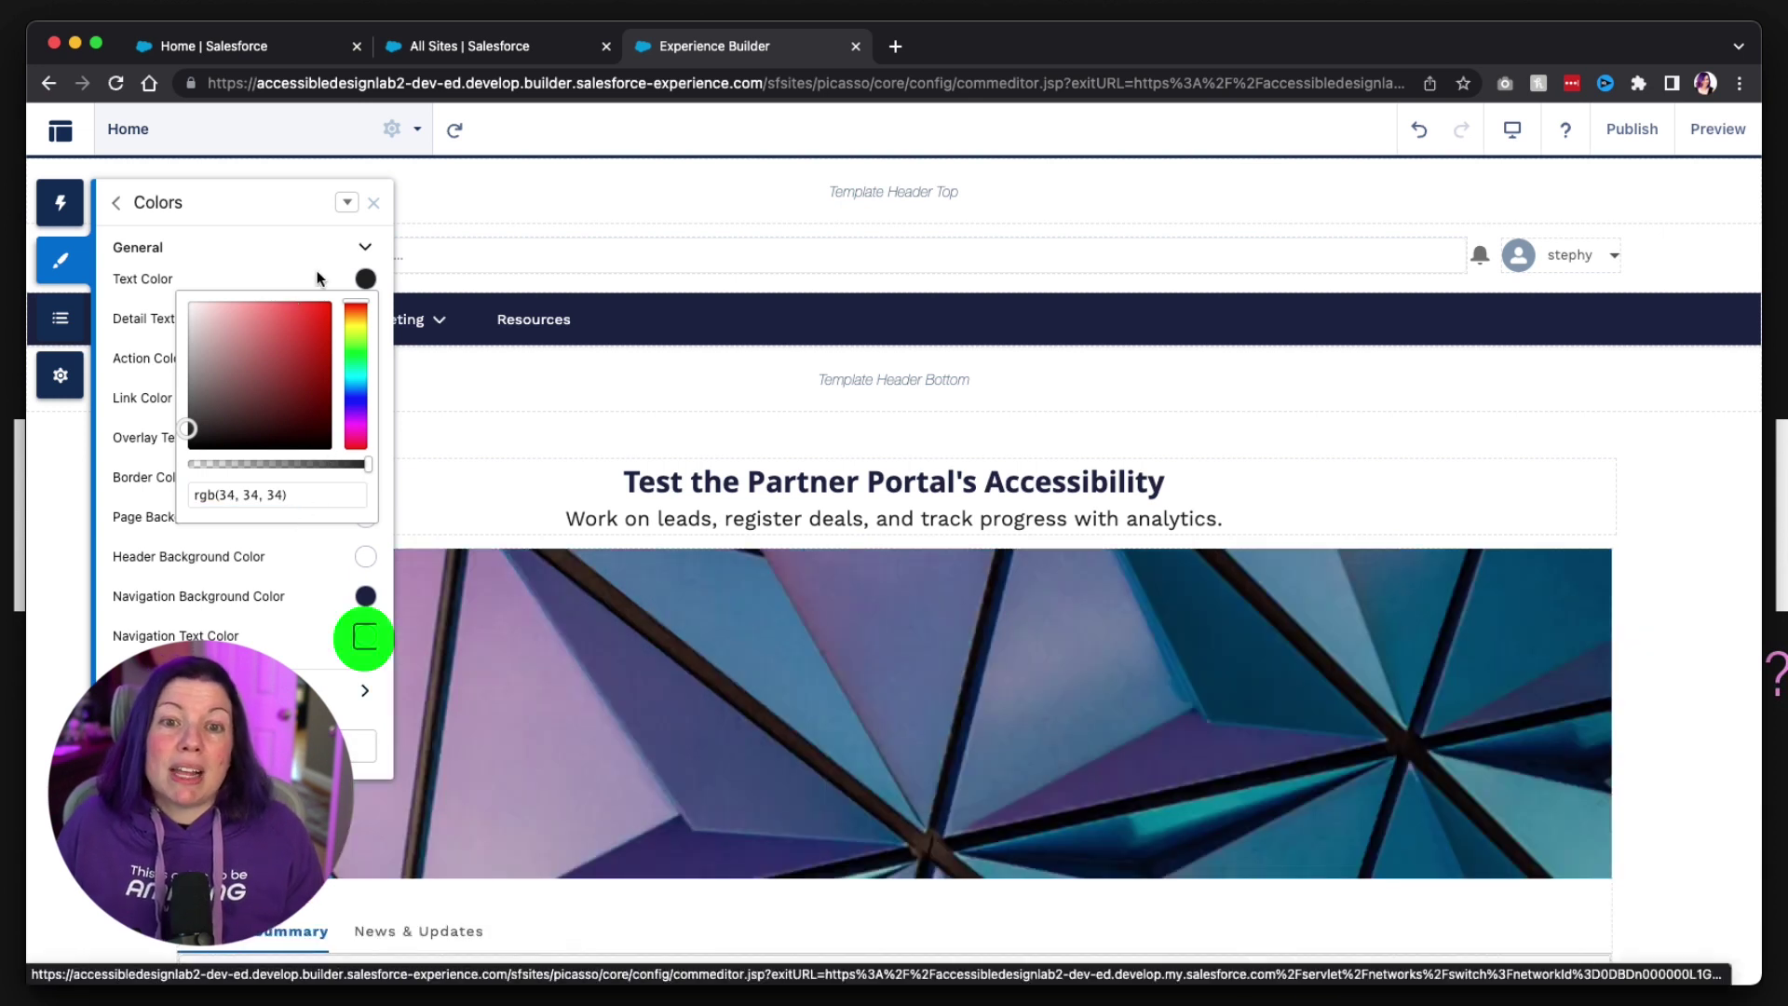
left_click(143, 277)
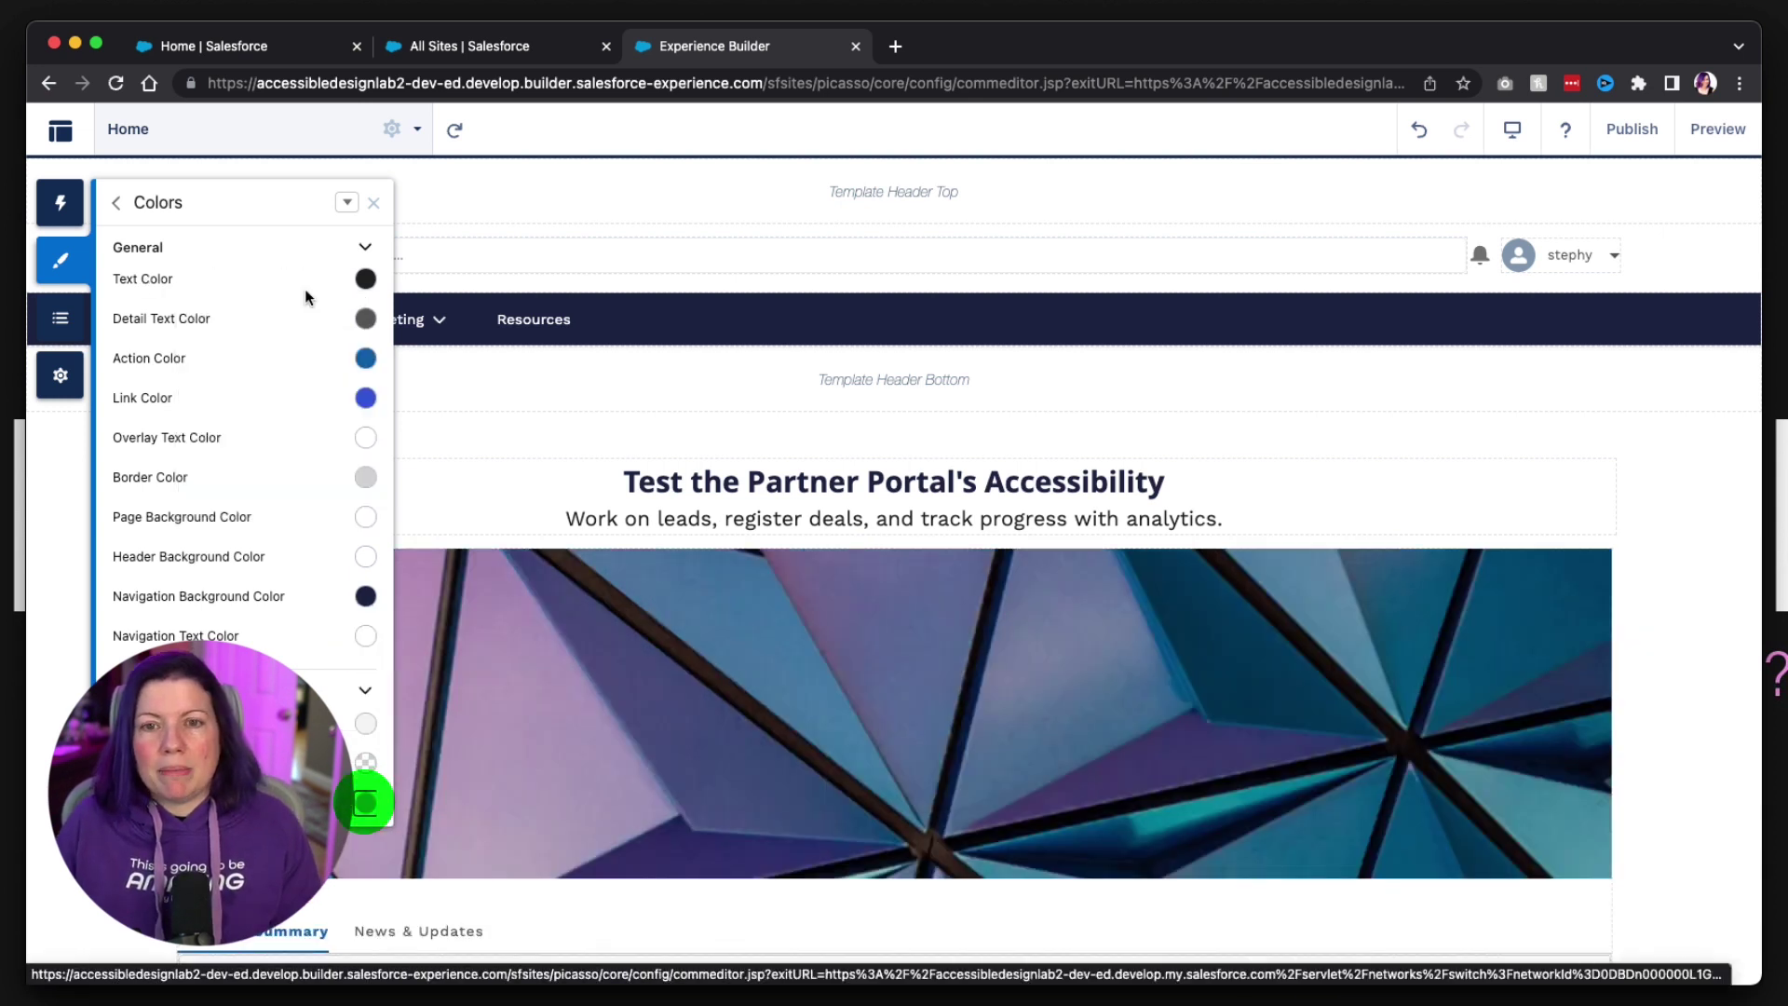
- Move keyboard focus back up through the theme color swatches to the Colors panel's close control and close the panel
scroll(306, 292, "down", 2)
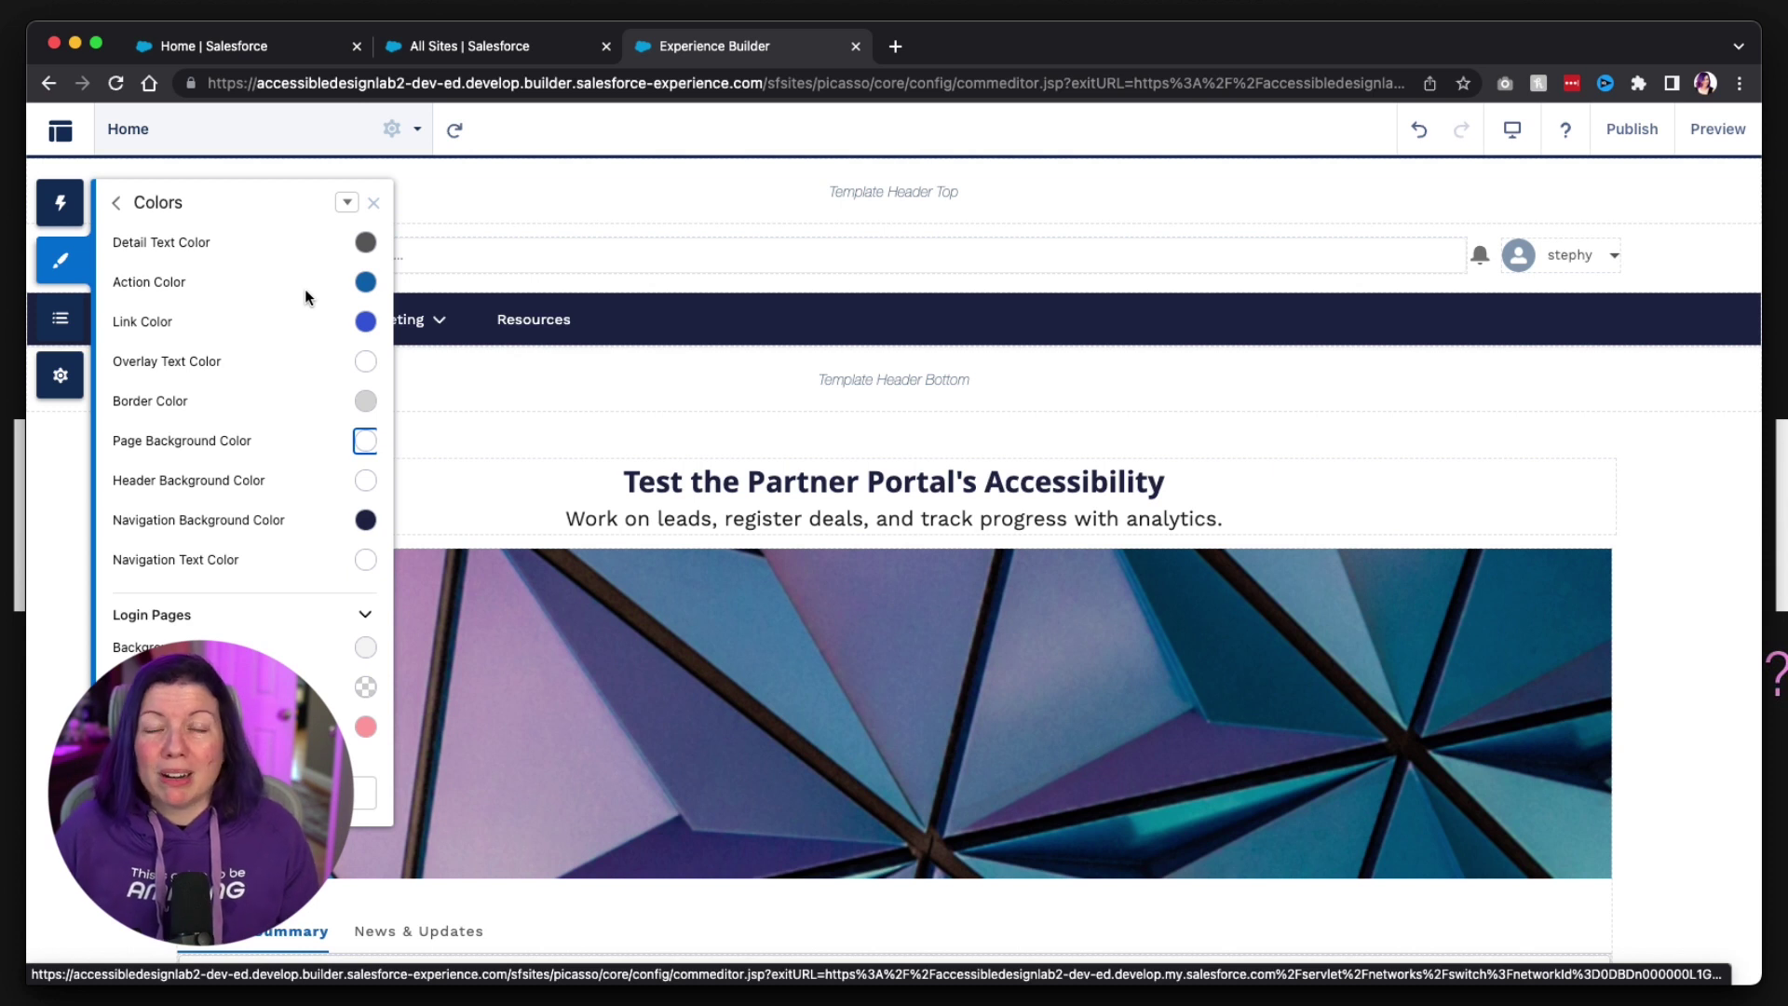
key("shift+Tab")
key("shift+Tab")
key("shift+Tab")
key("shift+Tab")
key("shift+Tab")
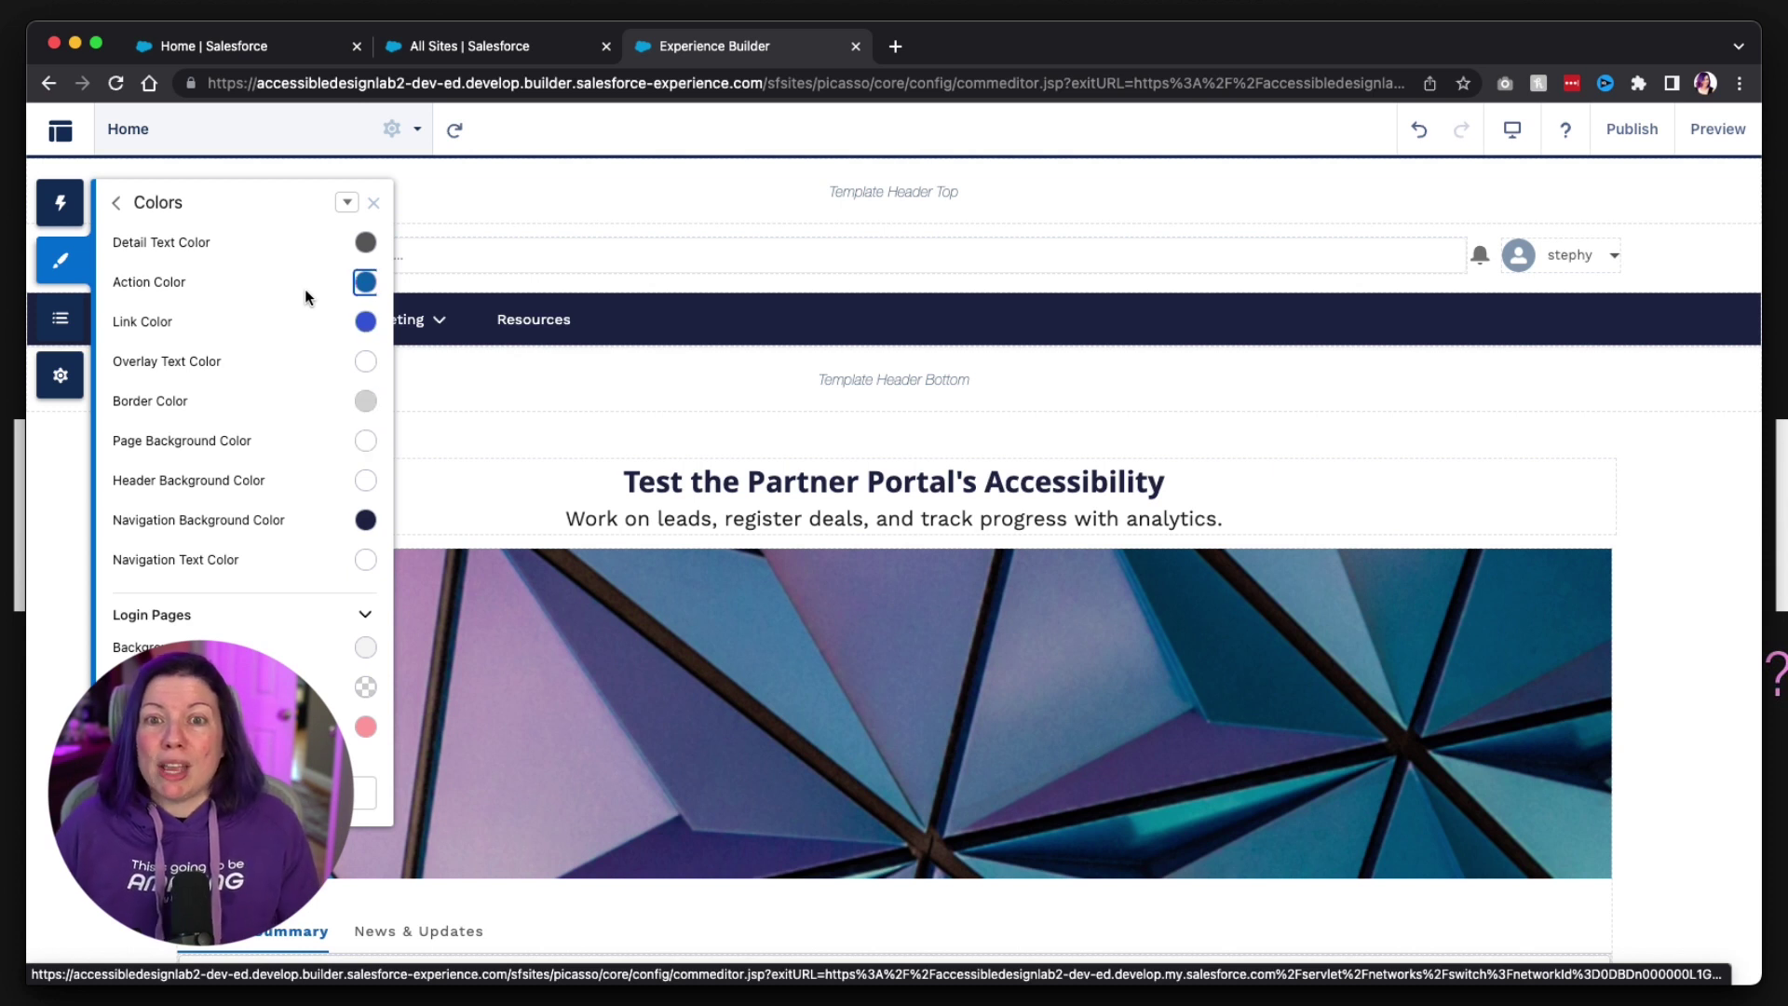
key("shift+Tab")
key("shift+Tab")
key("shift+Tab")
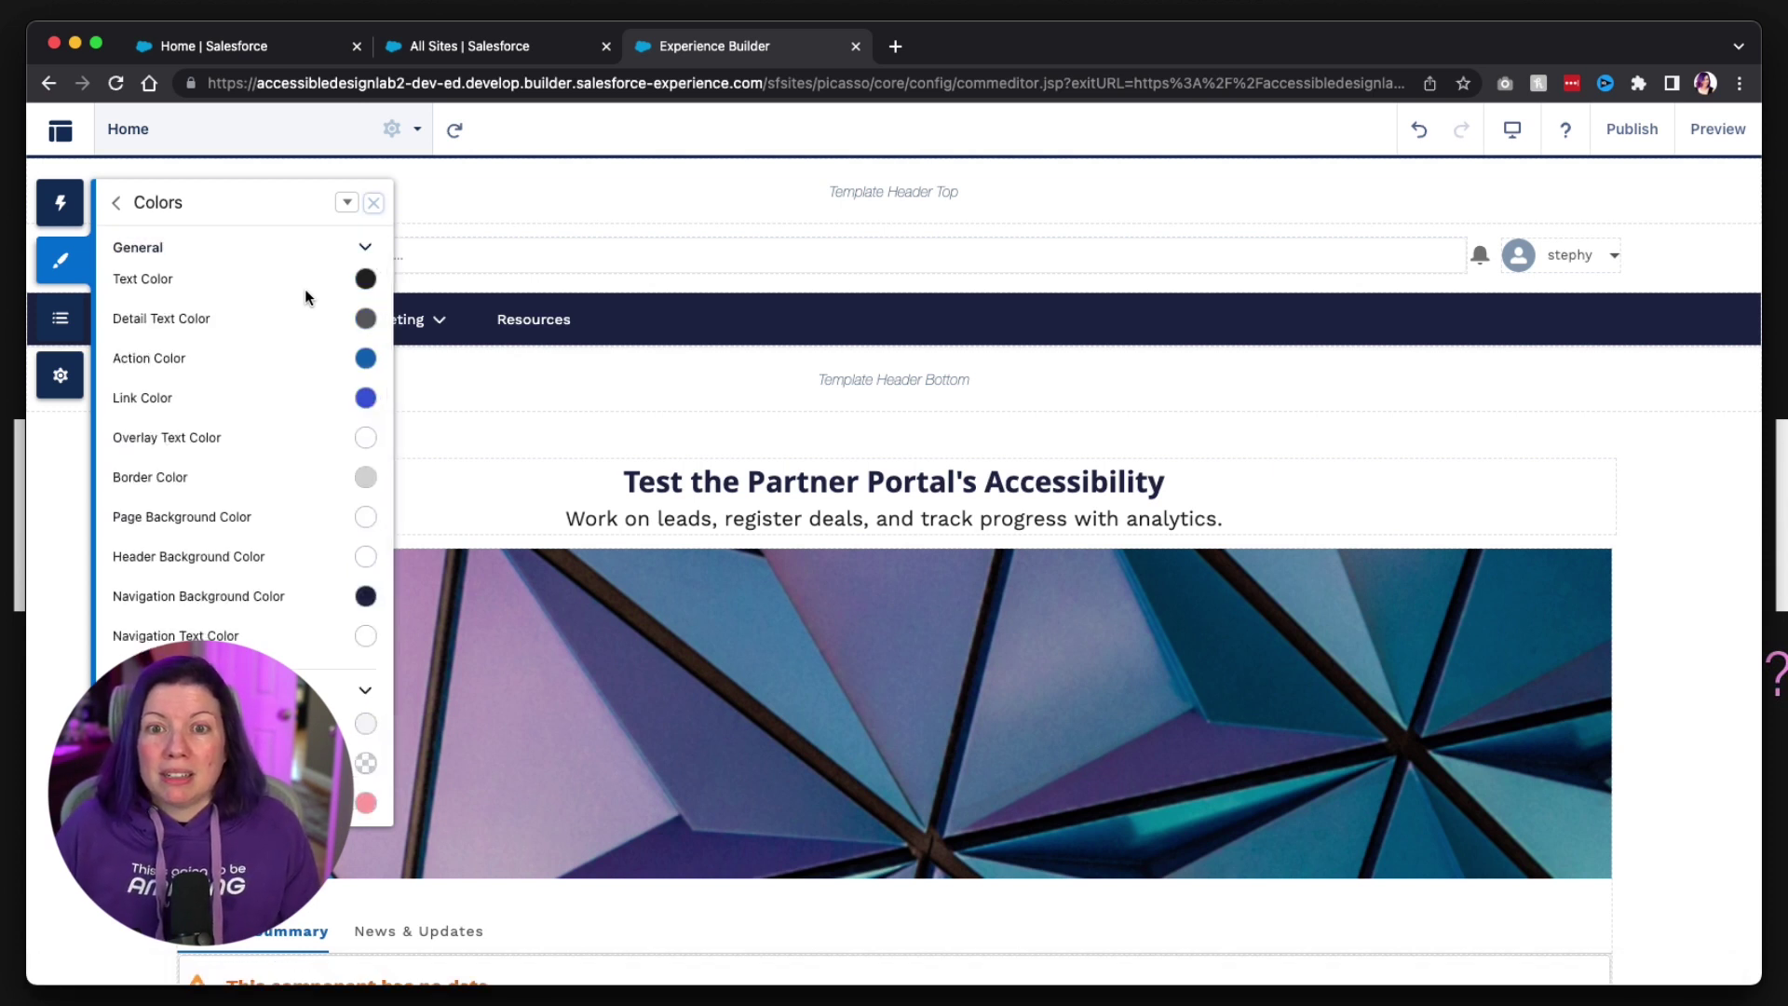
key("Return")
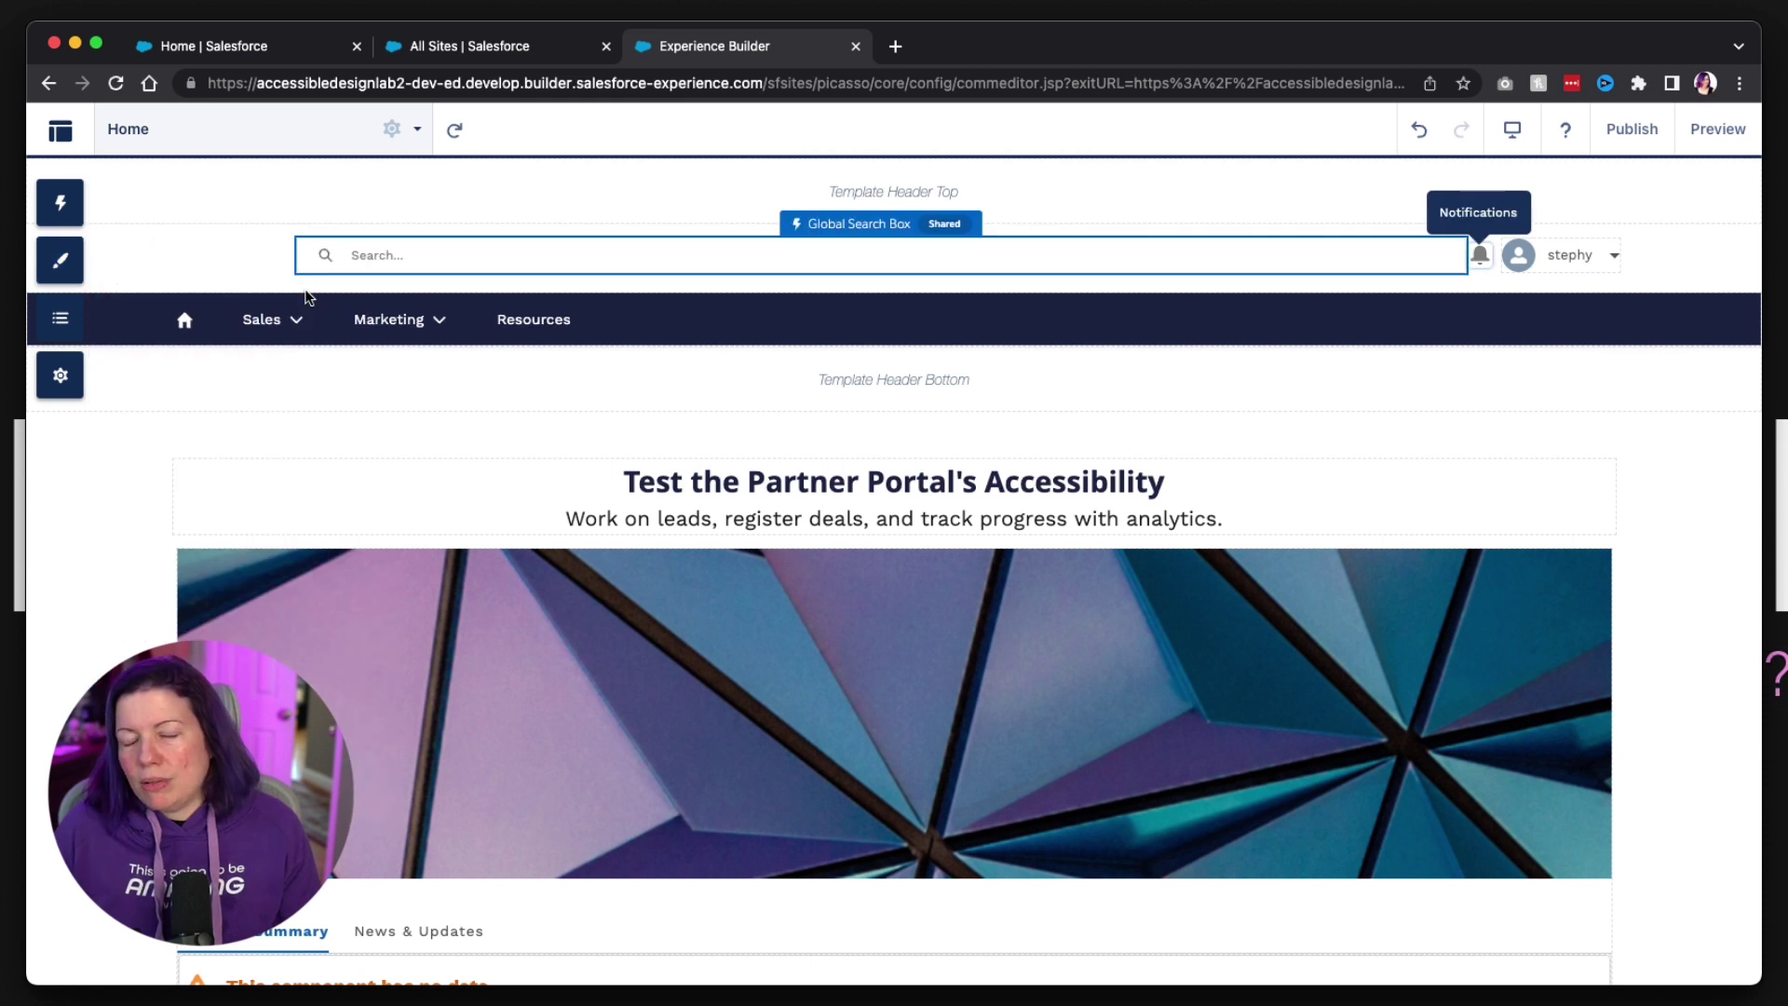
- Step keyboard focus through the page canvas from the header components and Navigation Menu to the Create Record Button
key("Tab")
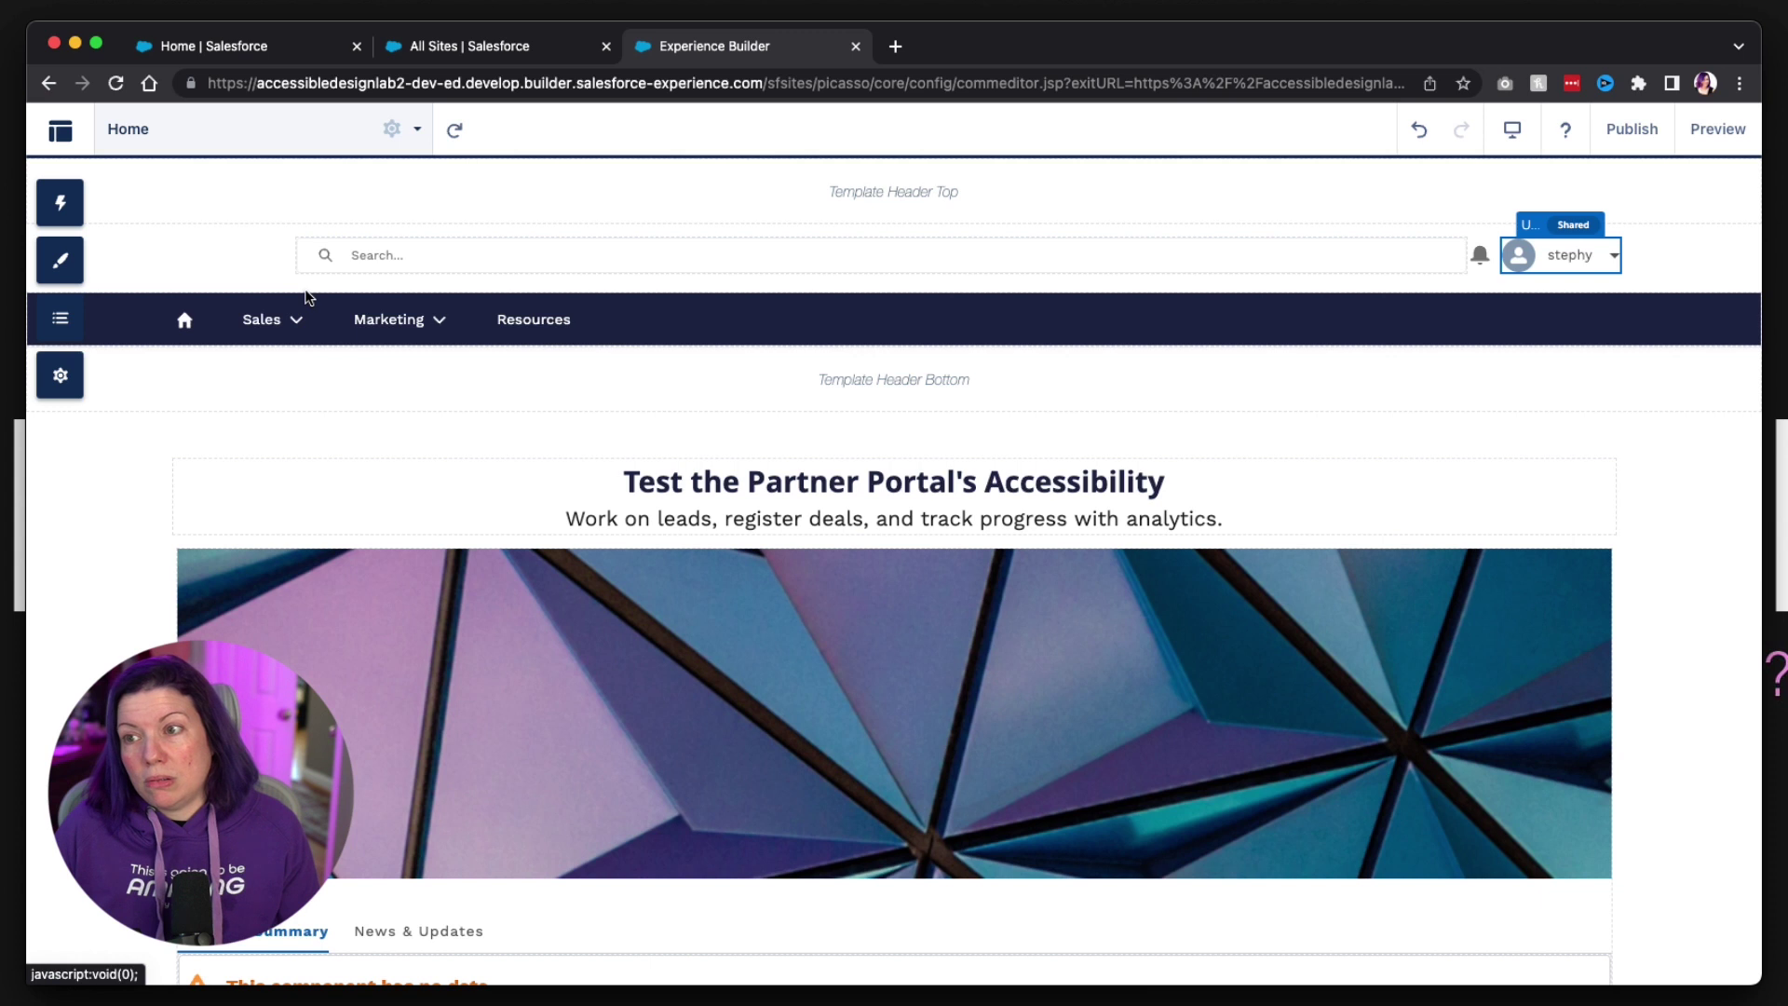
key("Tab")
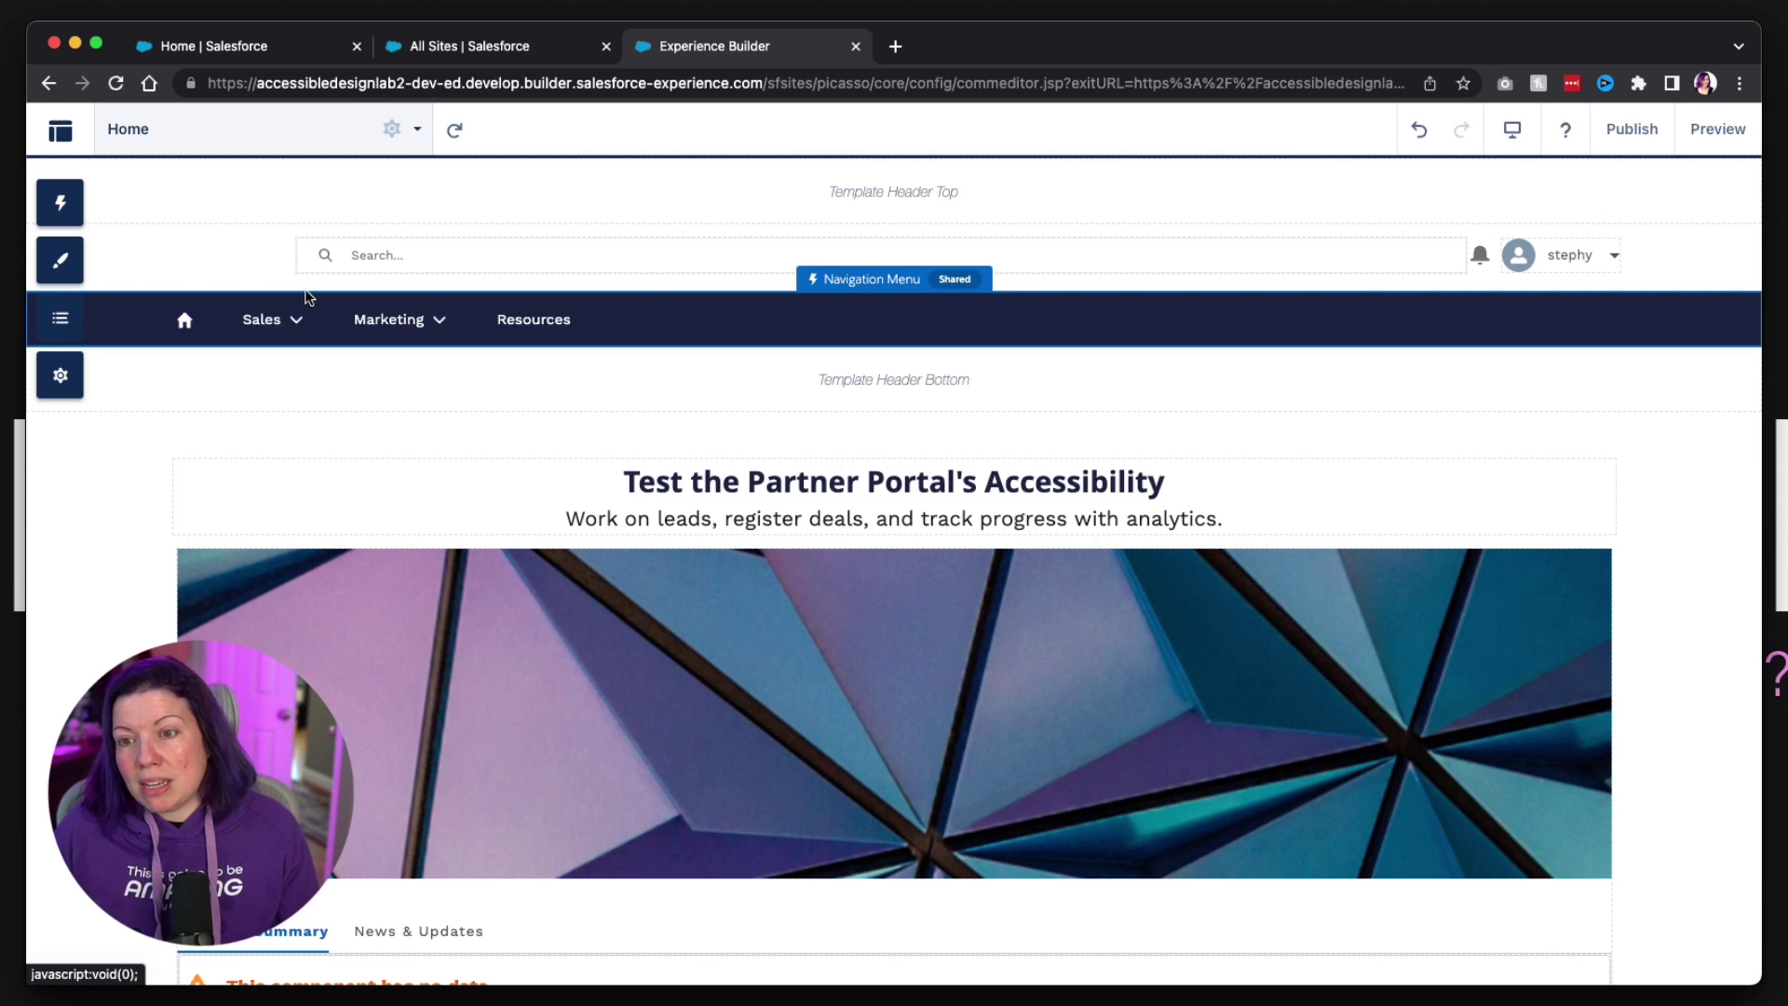
key("Tab")
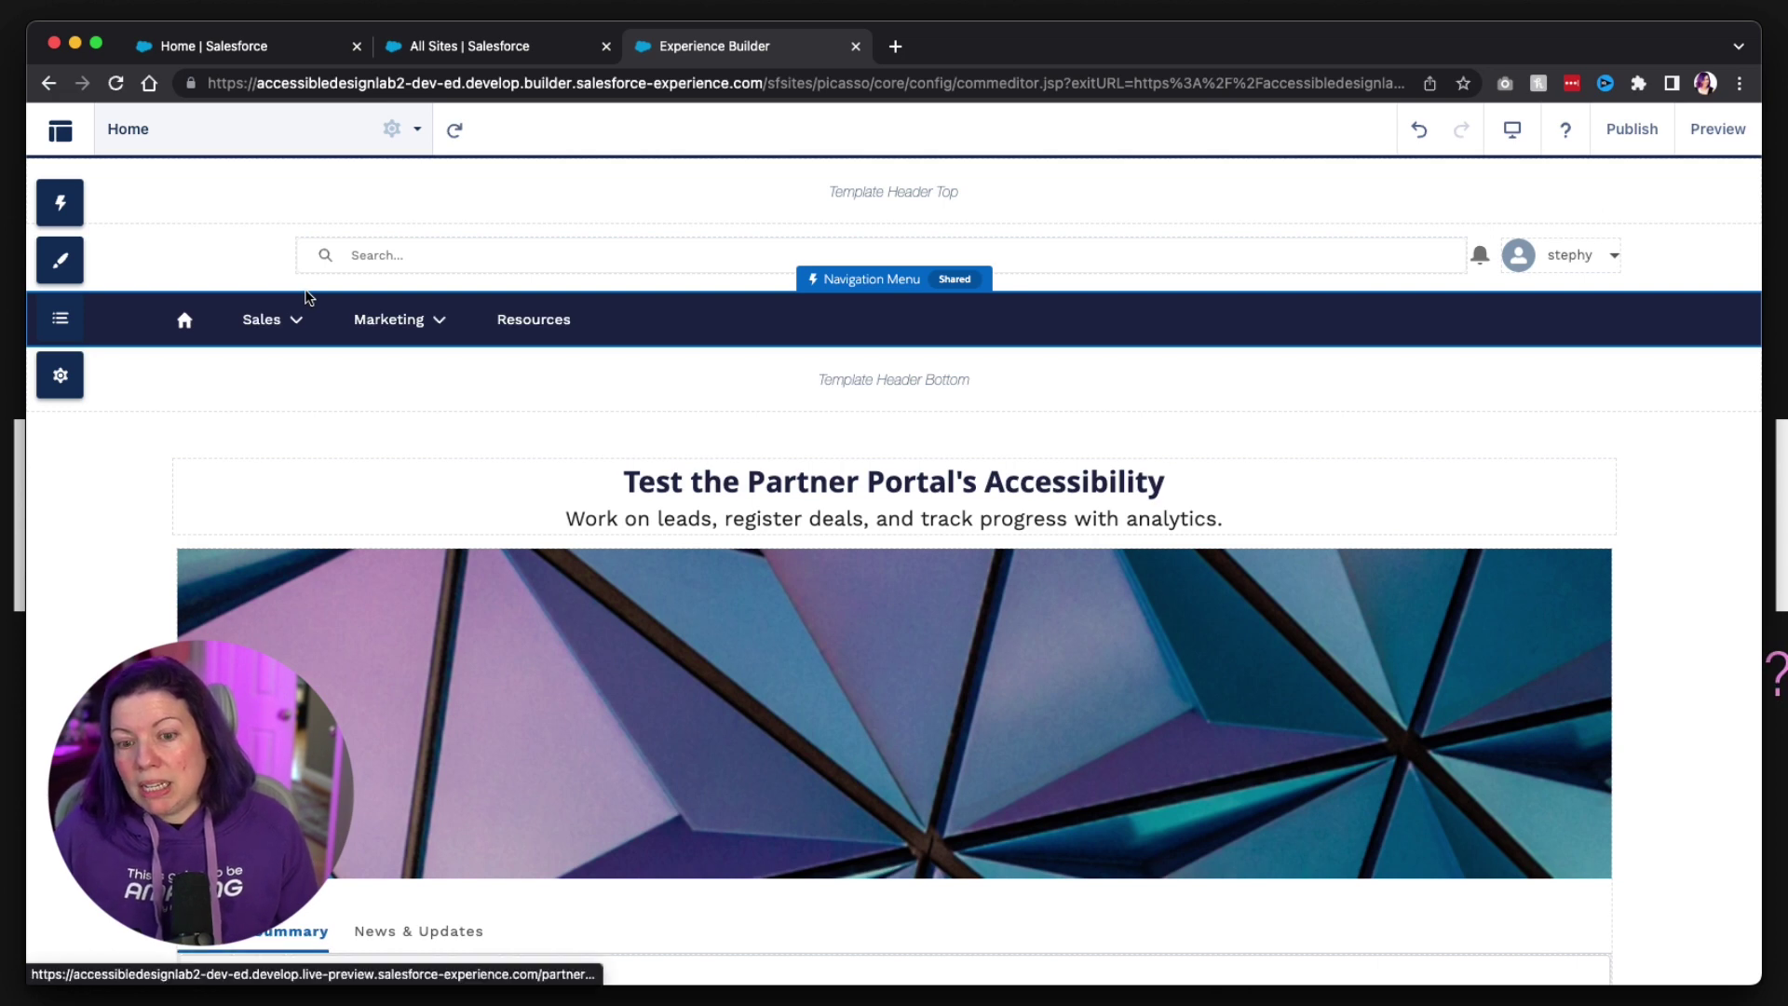
key("Tab")
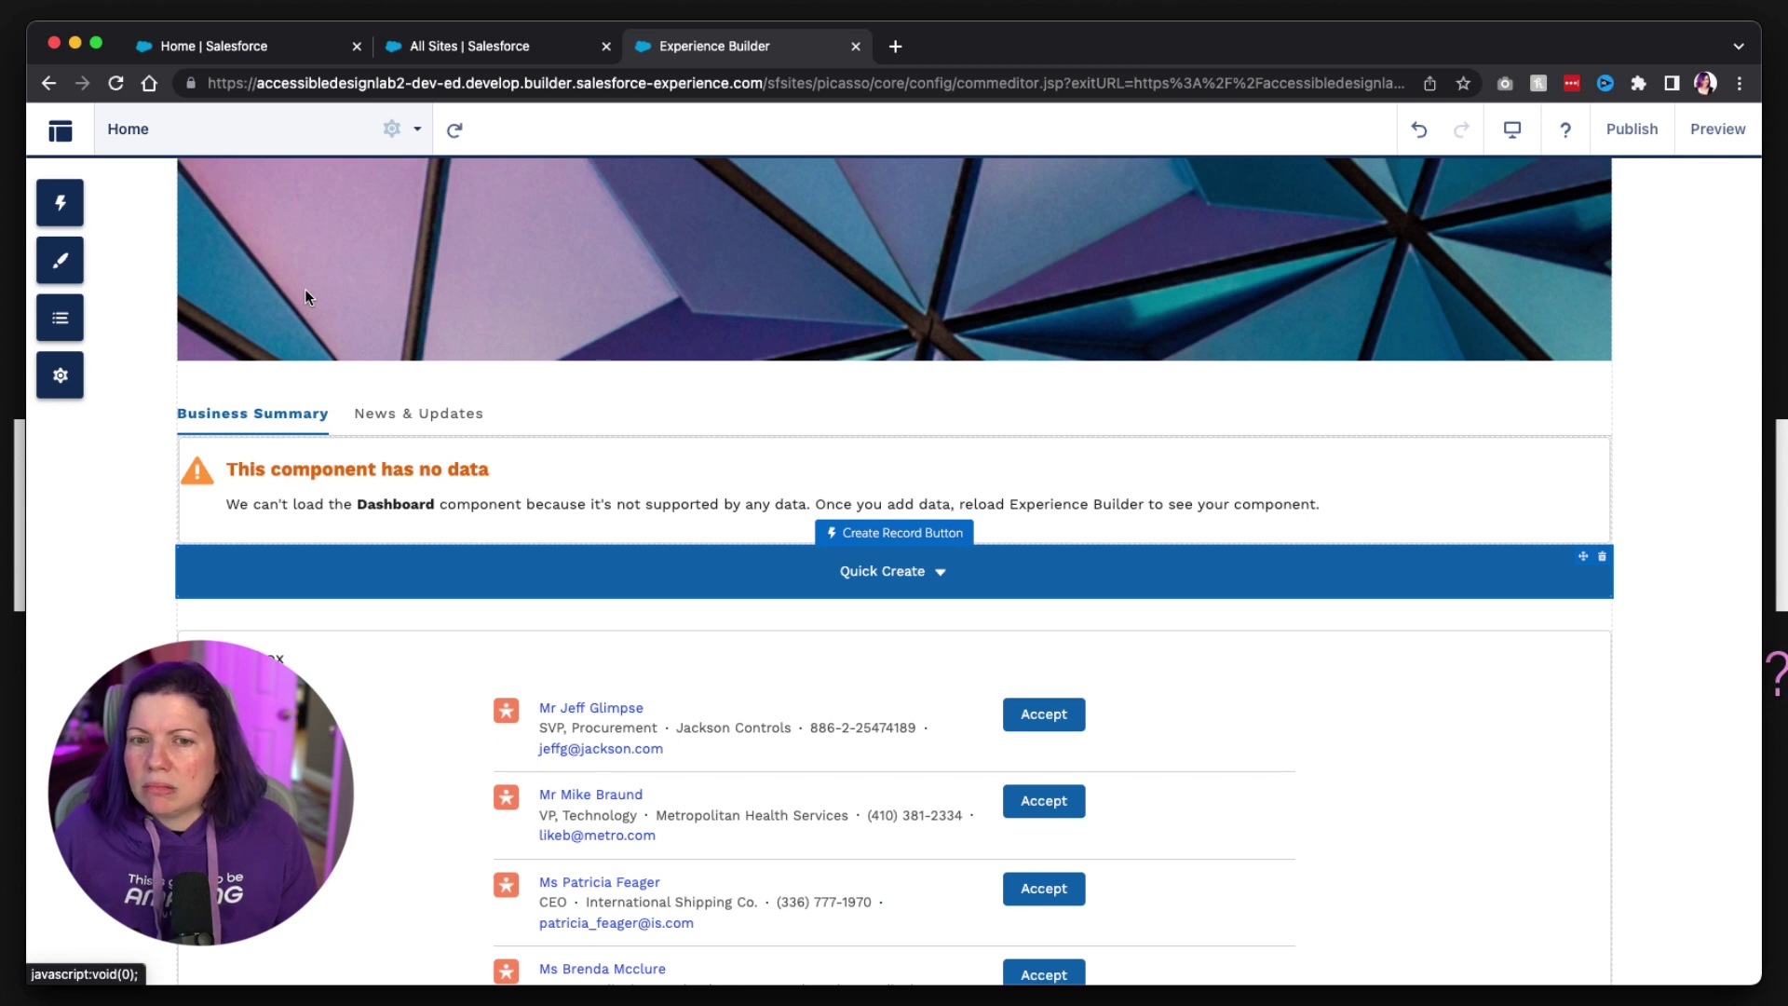
- Open the Global Search Box component's properties from the page canvas and close them to check where keyboard focus returns
key("shift+Tab")
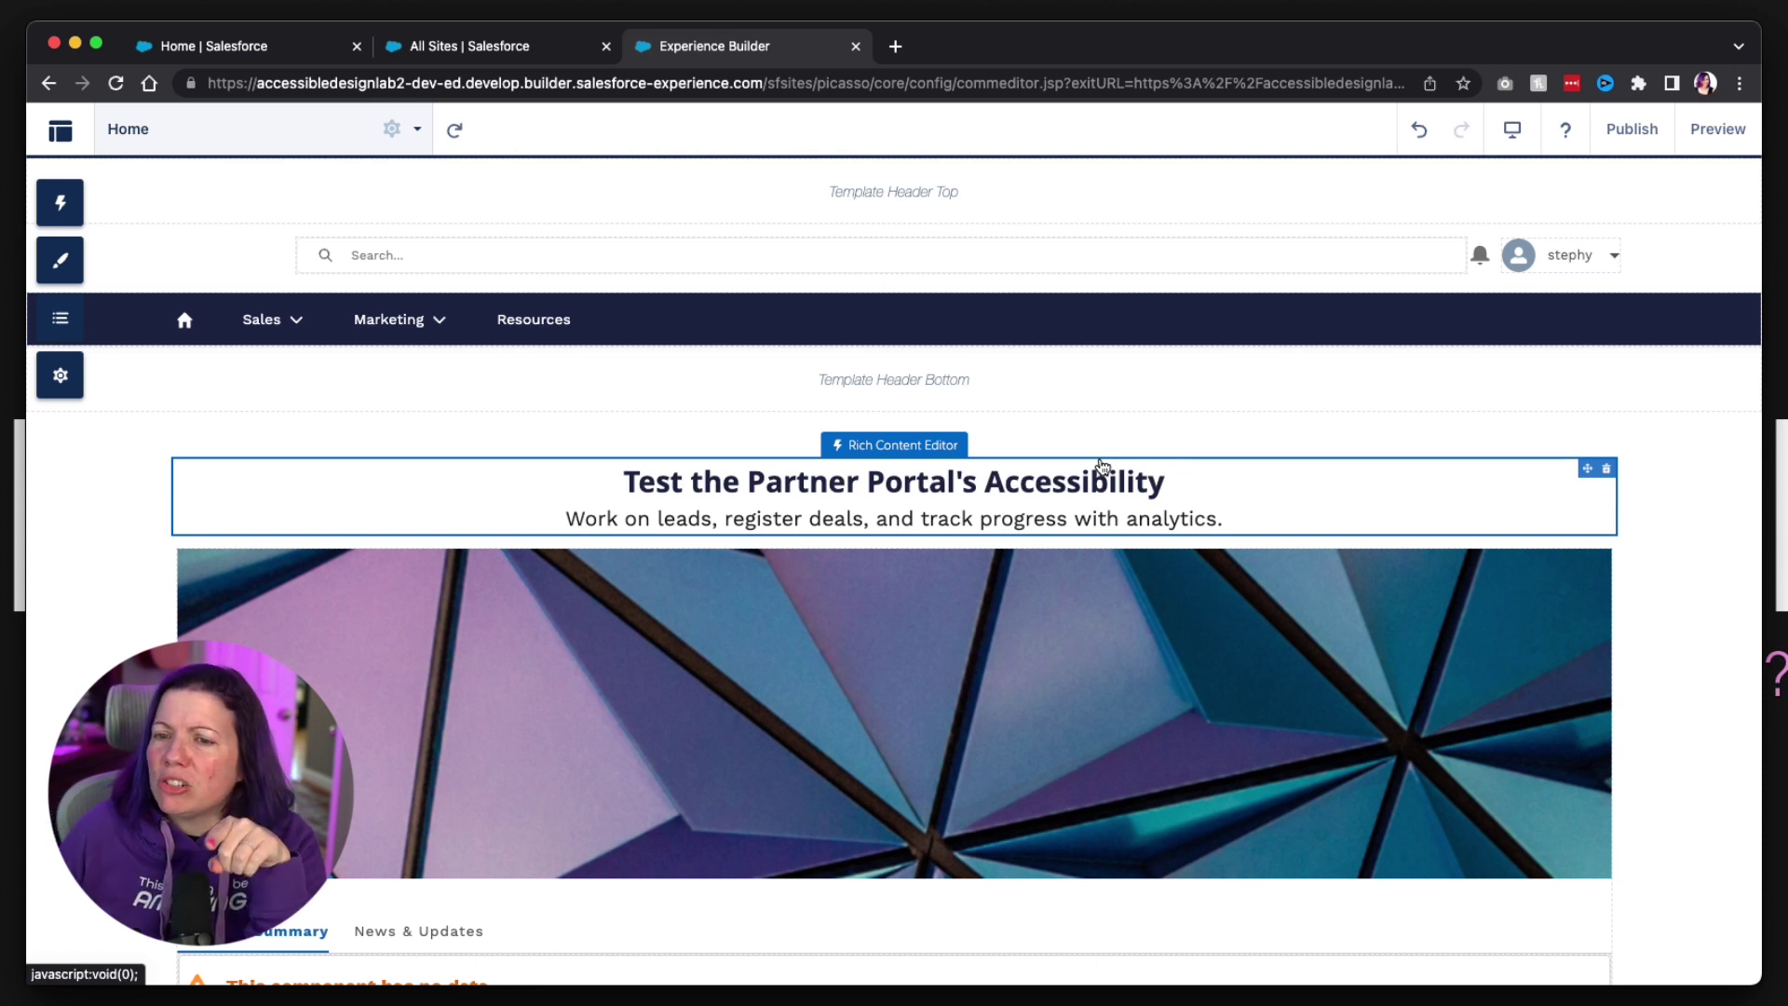
scroll(1102, 465, "down", 3)
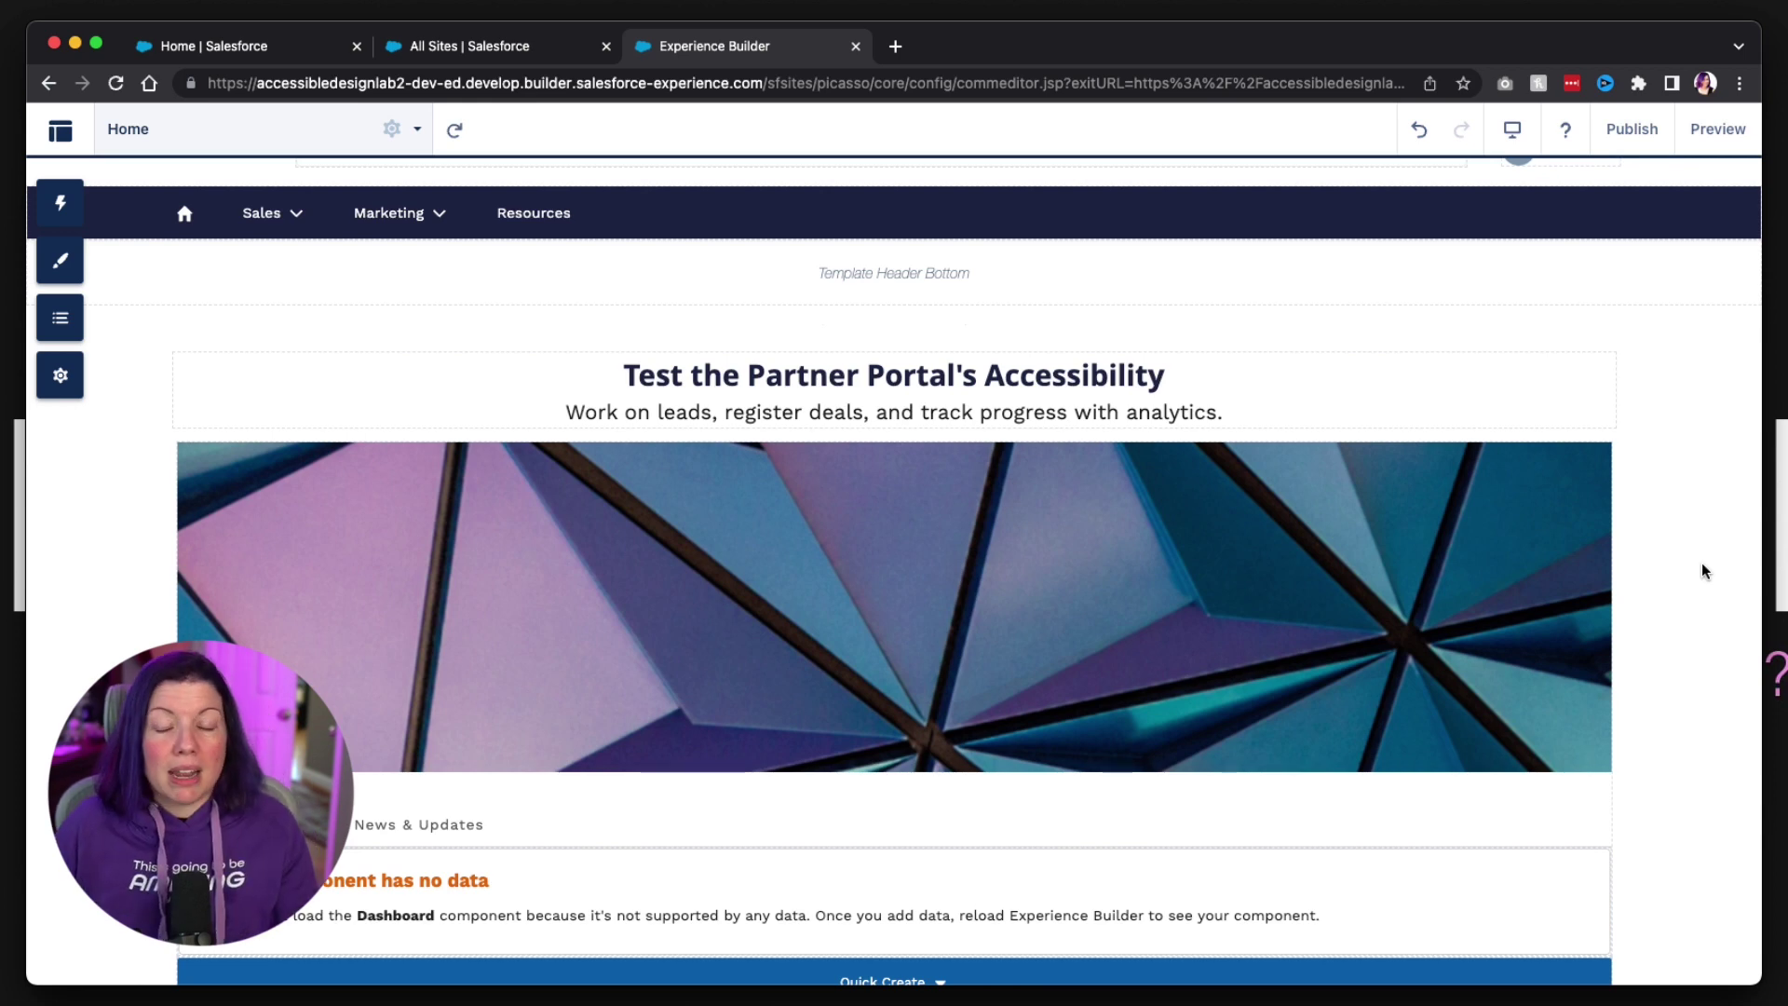
scroll(1704, 568, "down", 1)
scroll(1397, 419, "up", 2)
left_click(1081, 268)
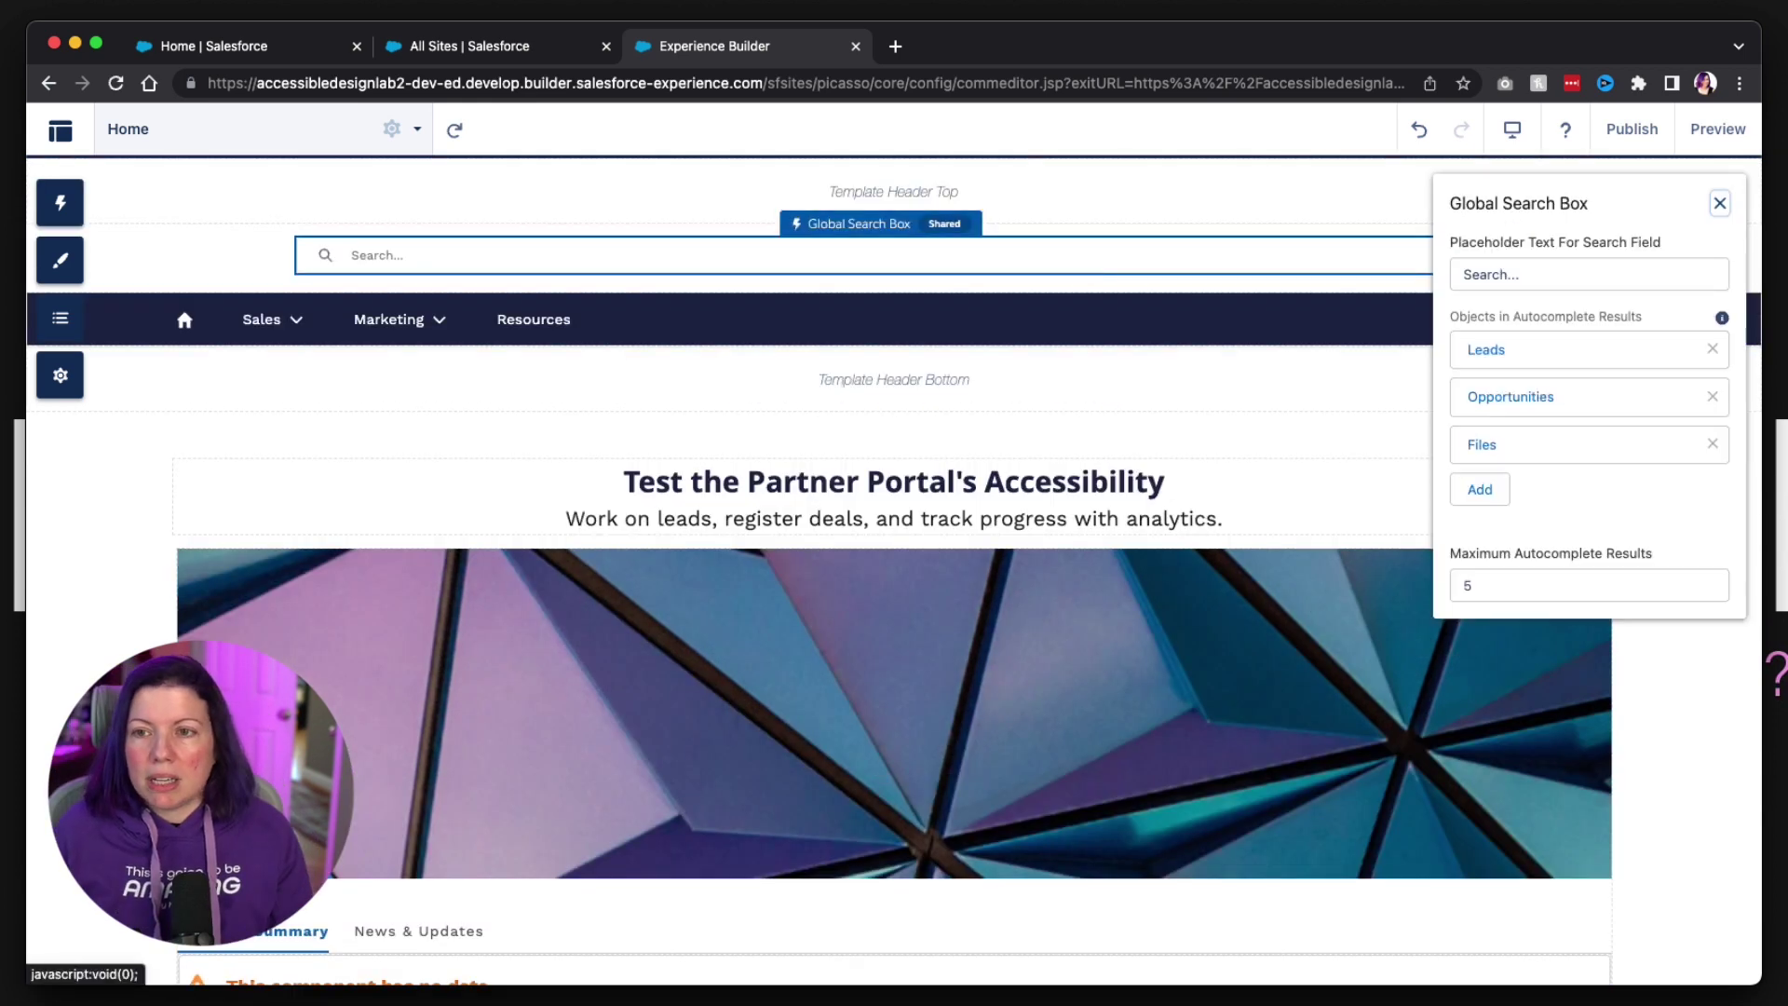
left_click(1720, 203)
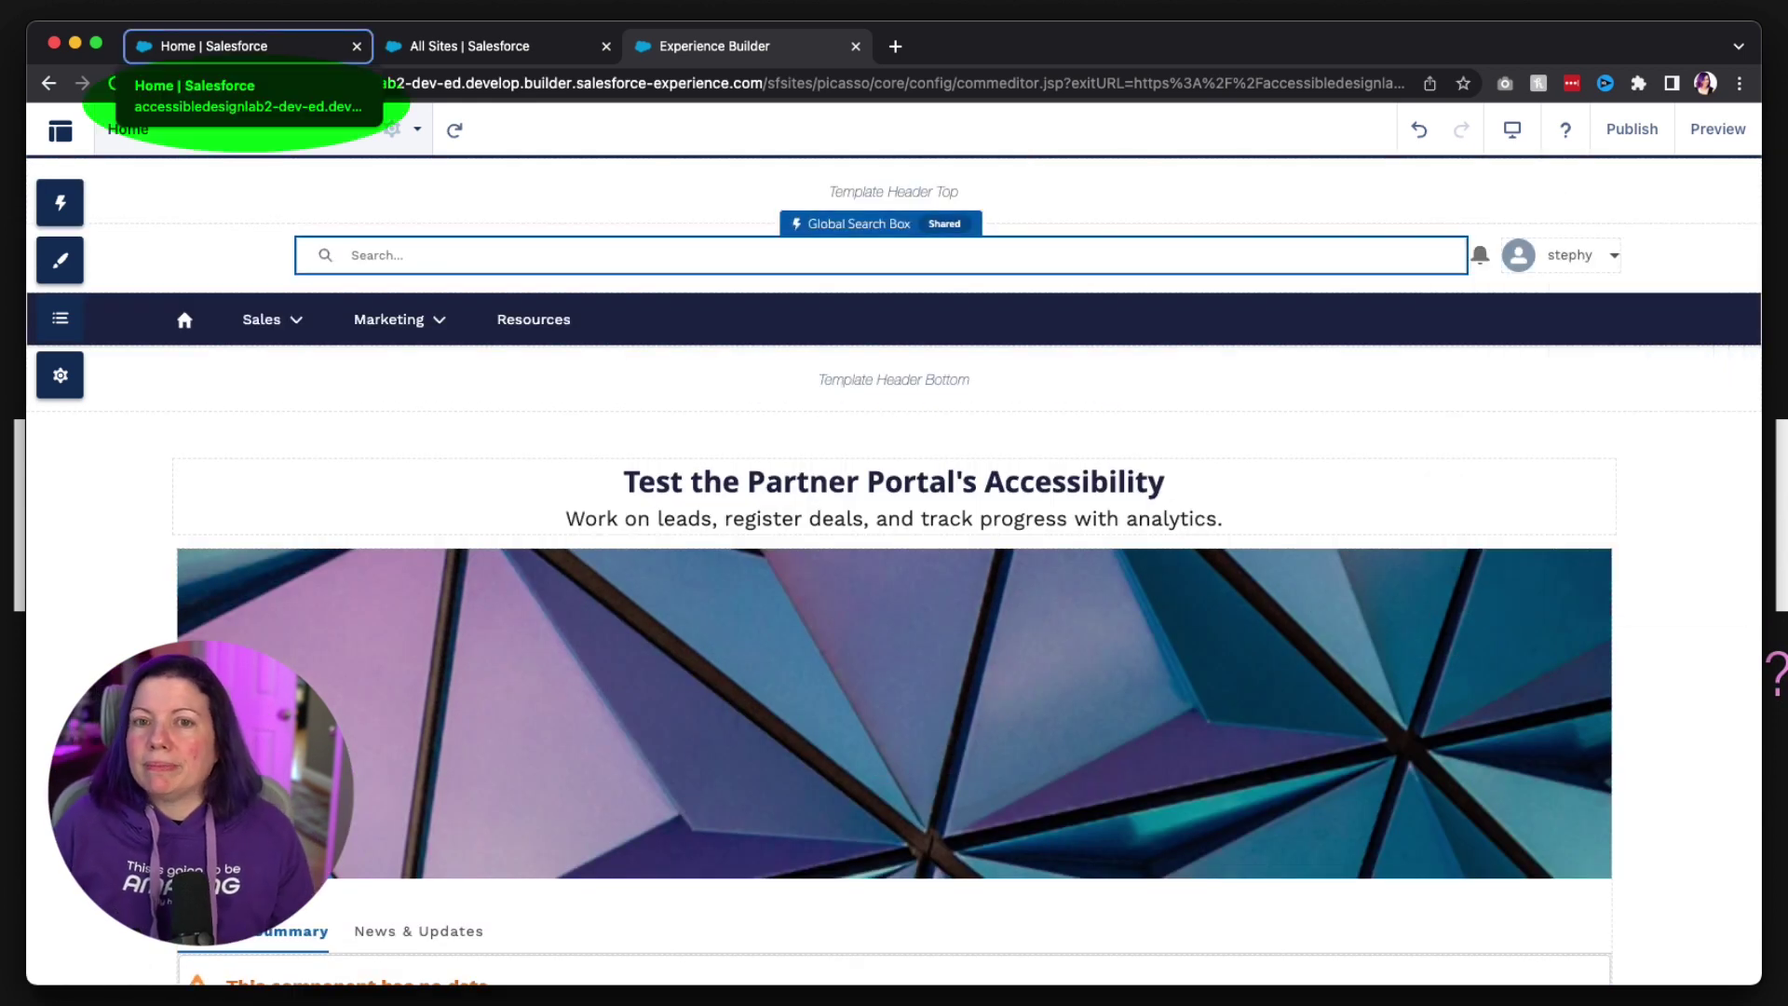
key("Tab")
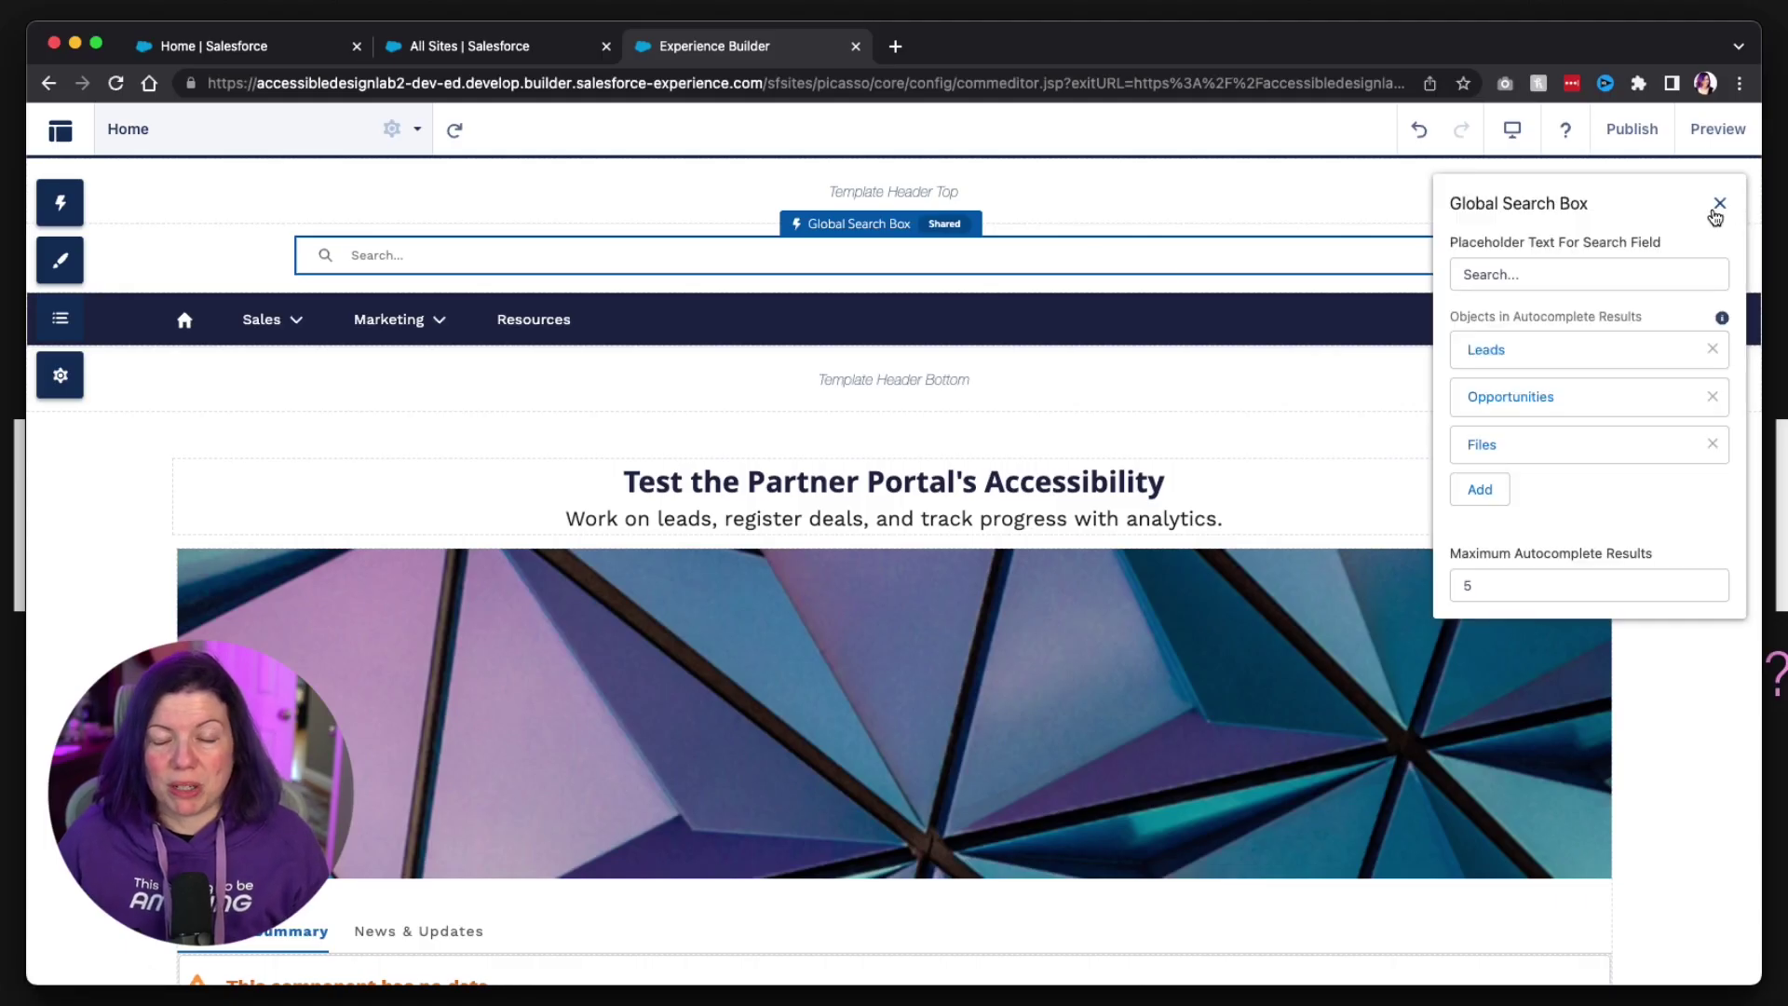
left_click(1716, 214)
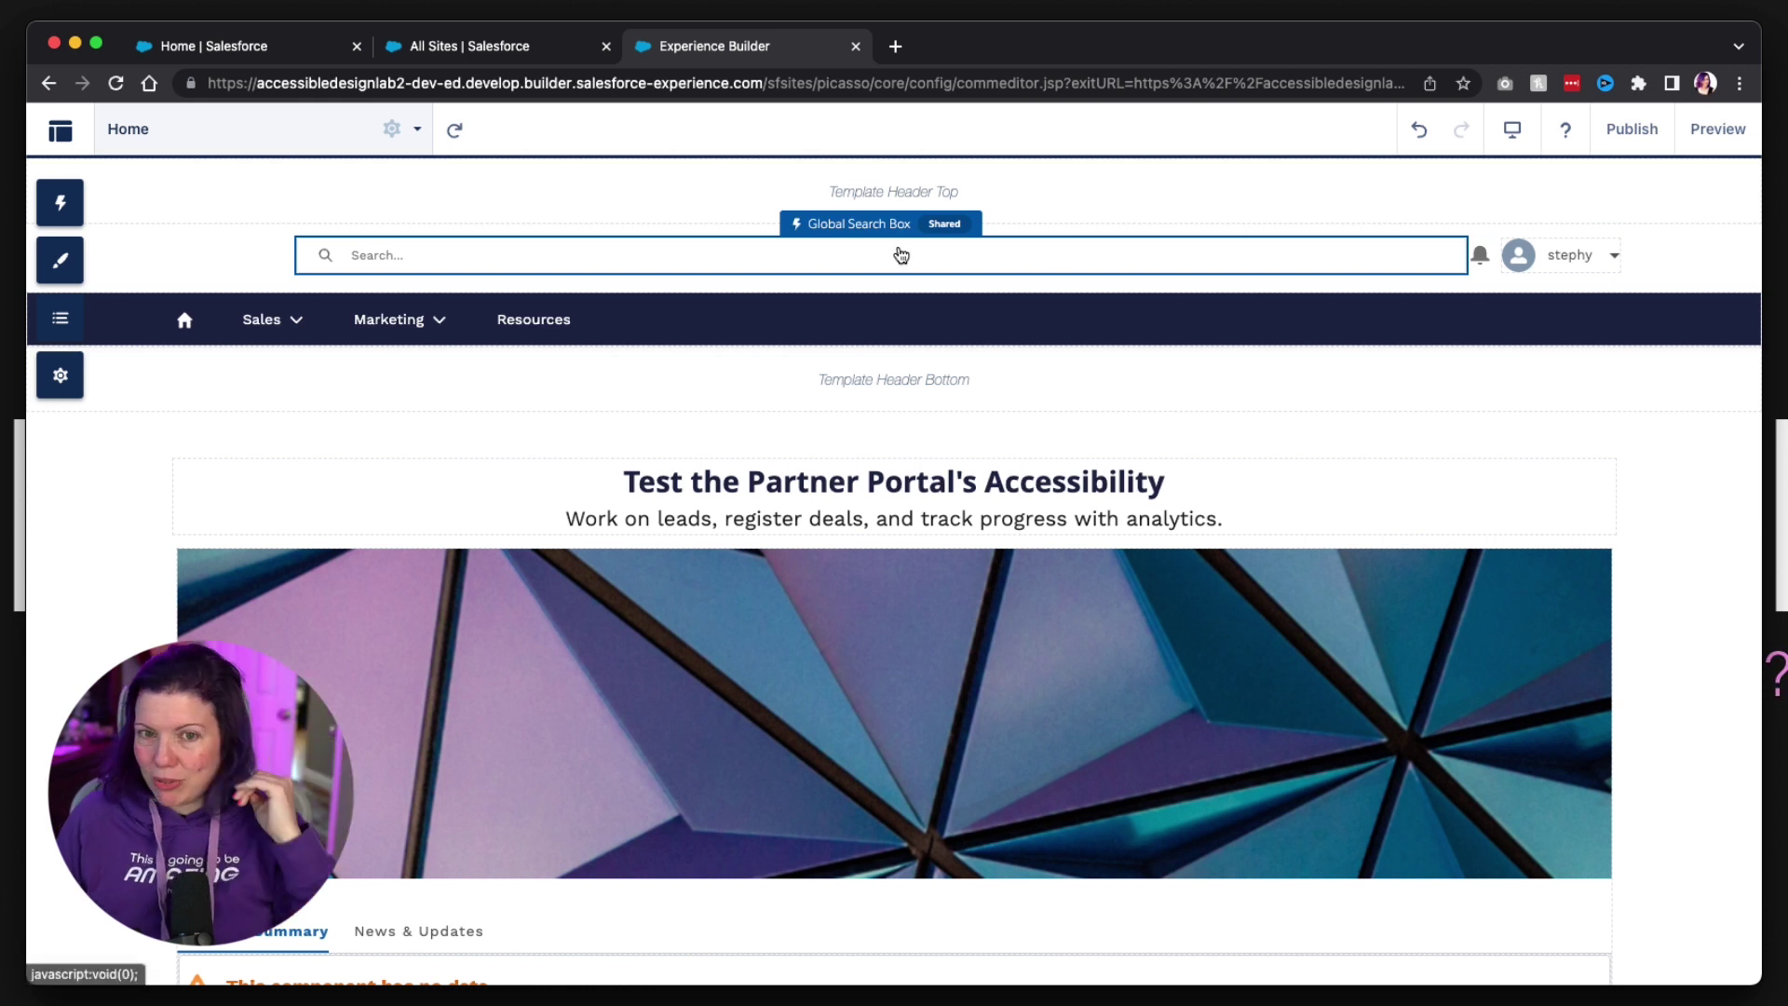
- Move keyboard focus across the browser tabs to Experience Builder and back into the builder as far as the Page Structure control
key("F6")
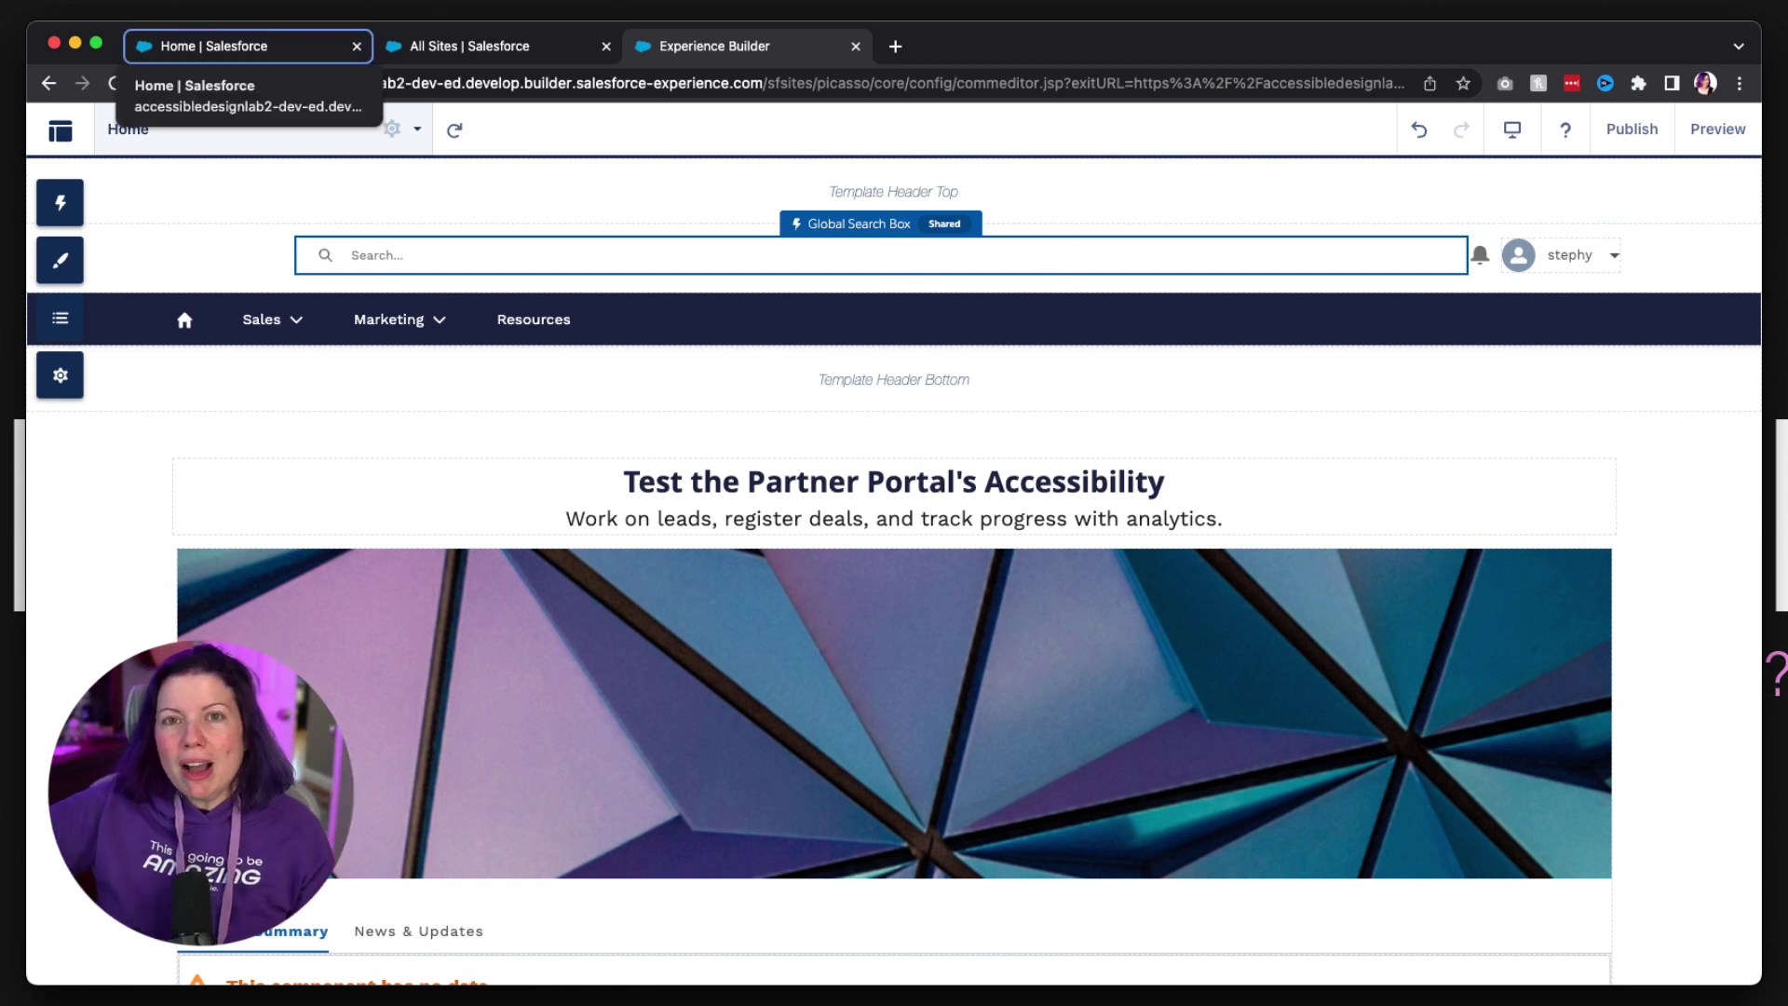
key("Right")
key("Right")
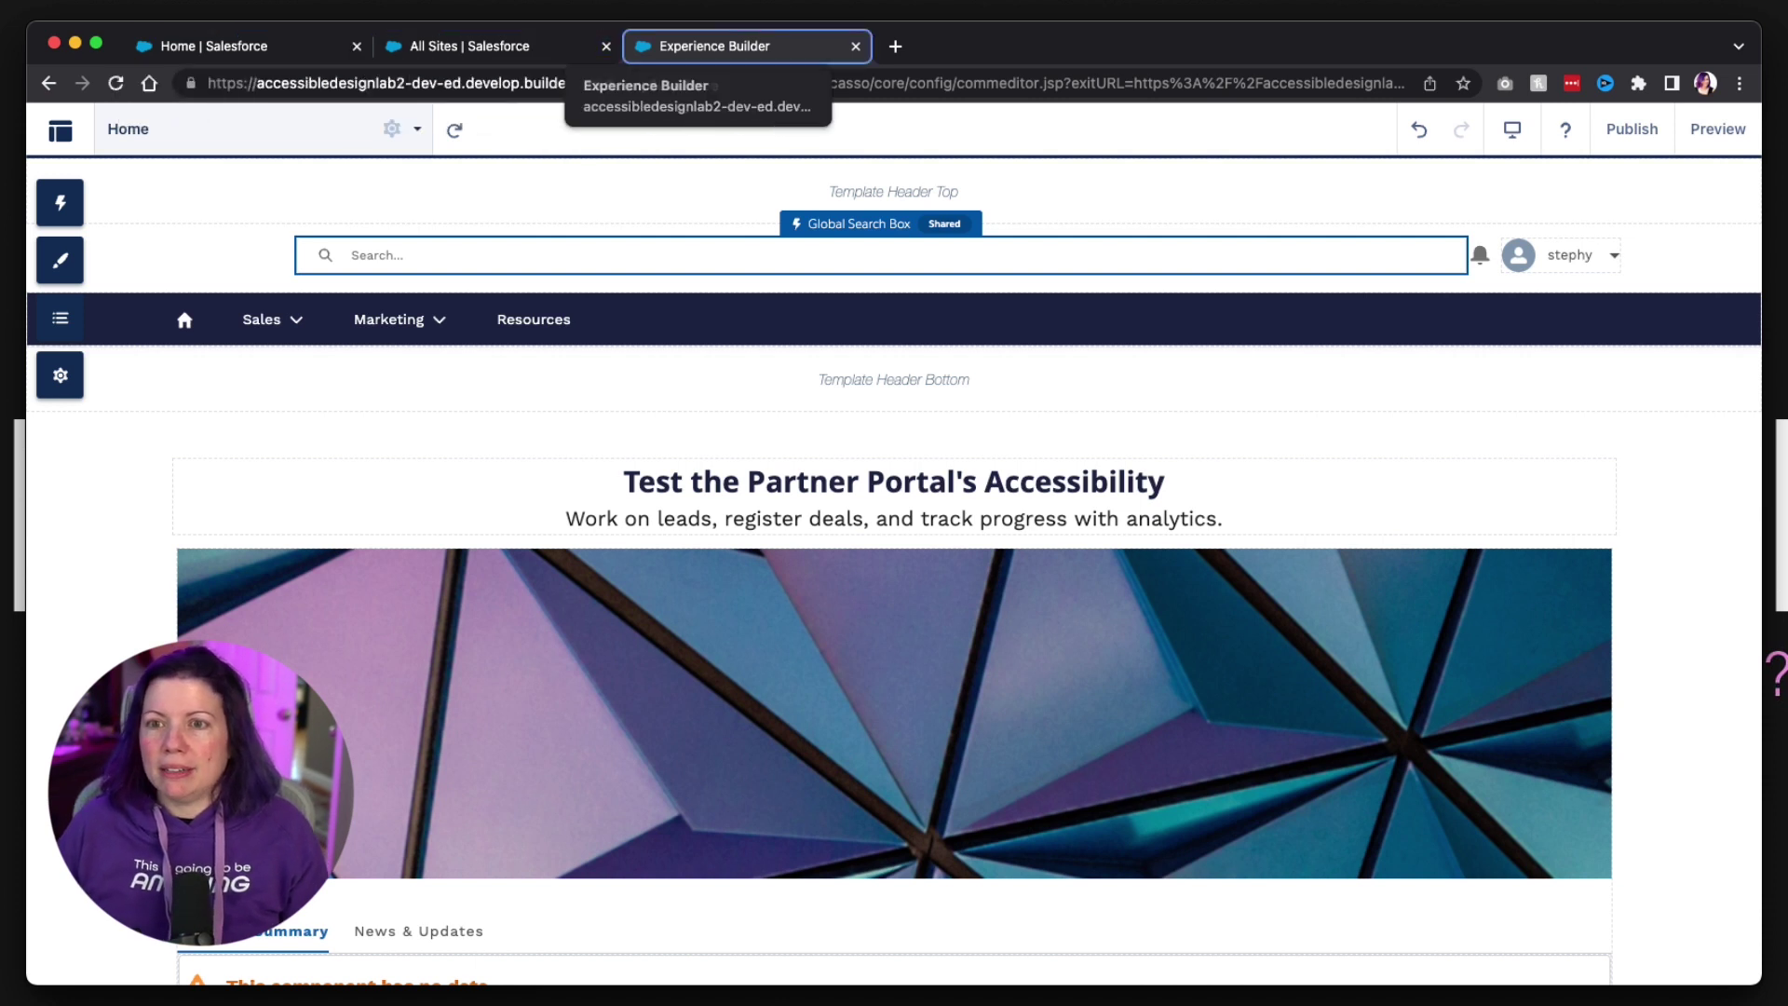
key("Right")
key("F6")
key("Tab")
key("Tab")
key("Tab")
key("Tab")
key("Tab")
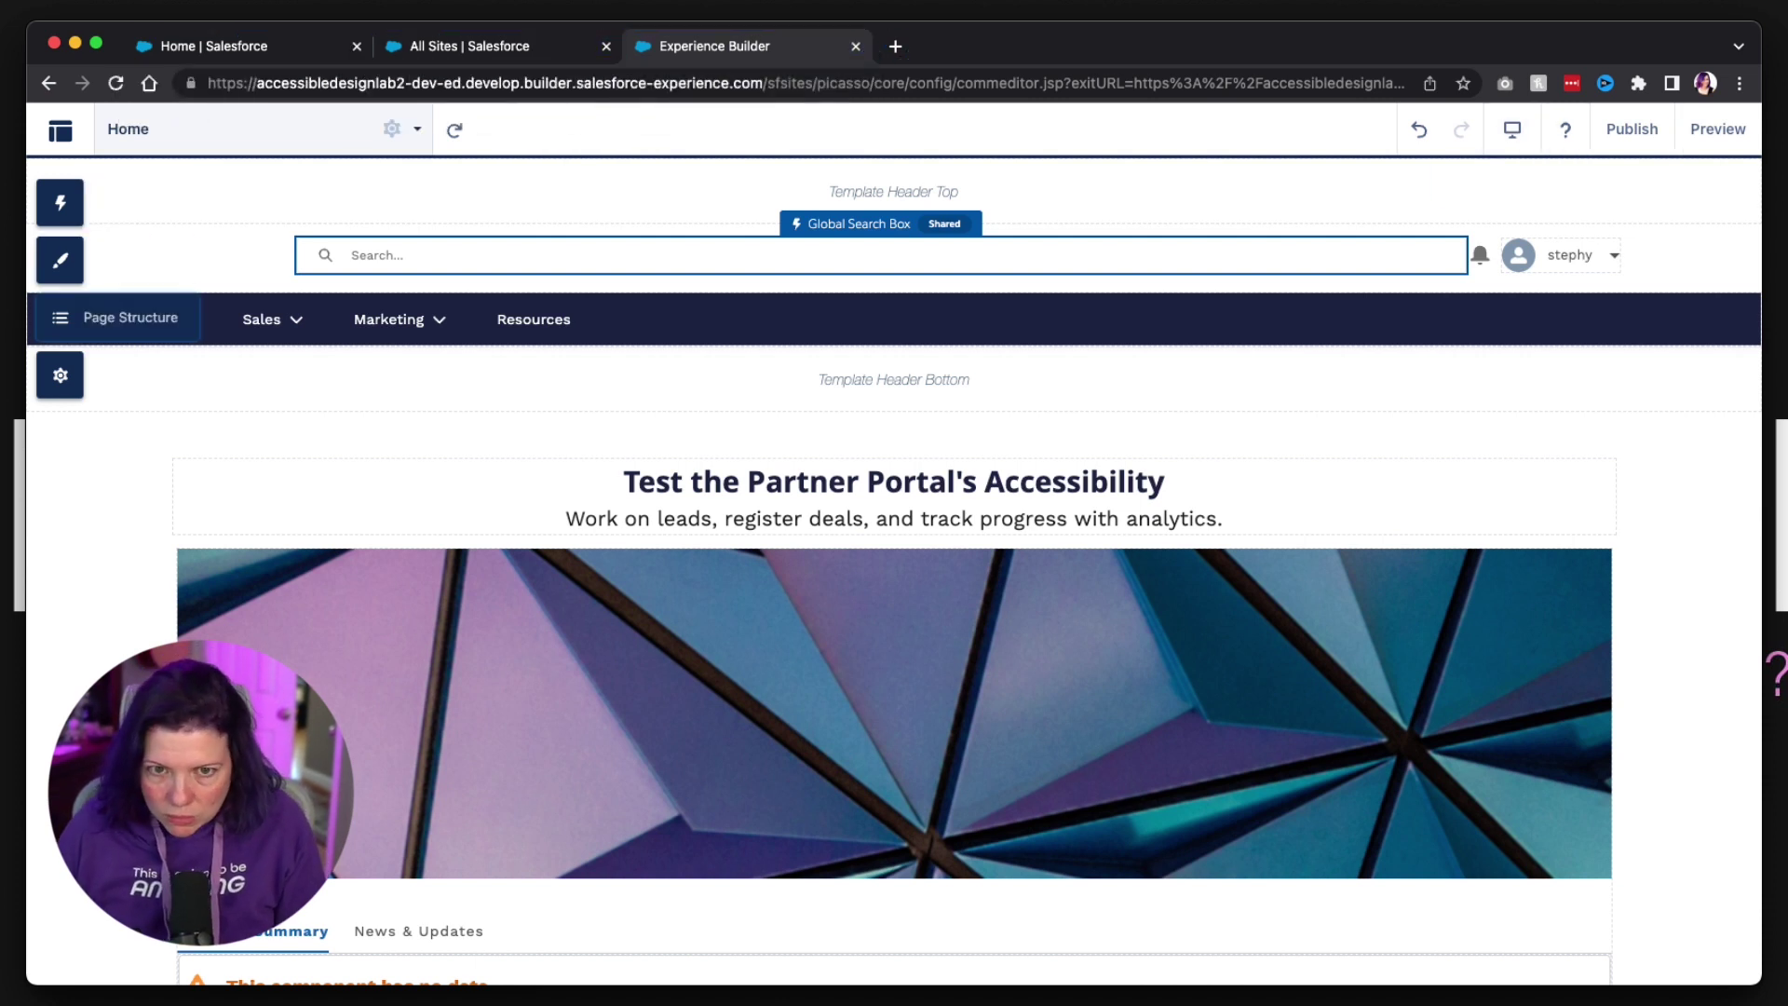
- Step keyboard focus from Page Structure through Notifications, the user profile menu and Navigation Menu to the My Accounts Record List
key("Tab")
key("Tab")
key("Tab")
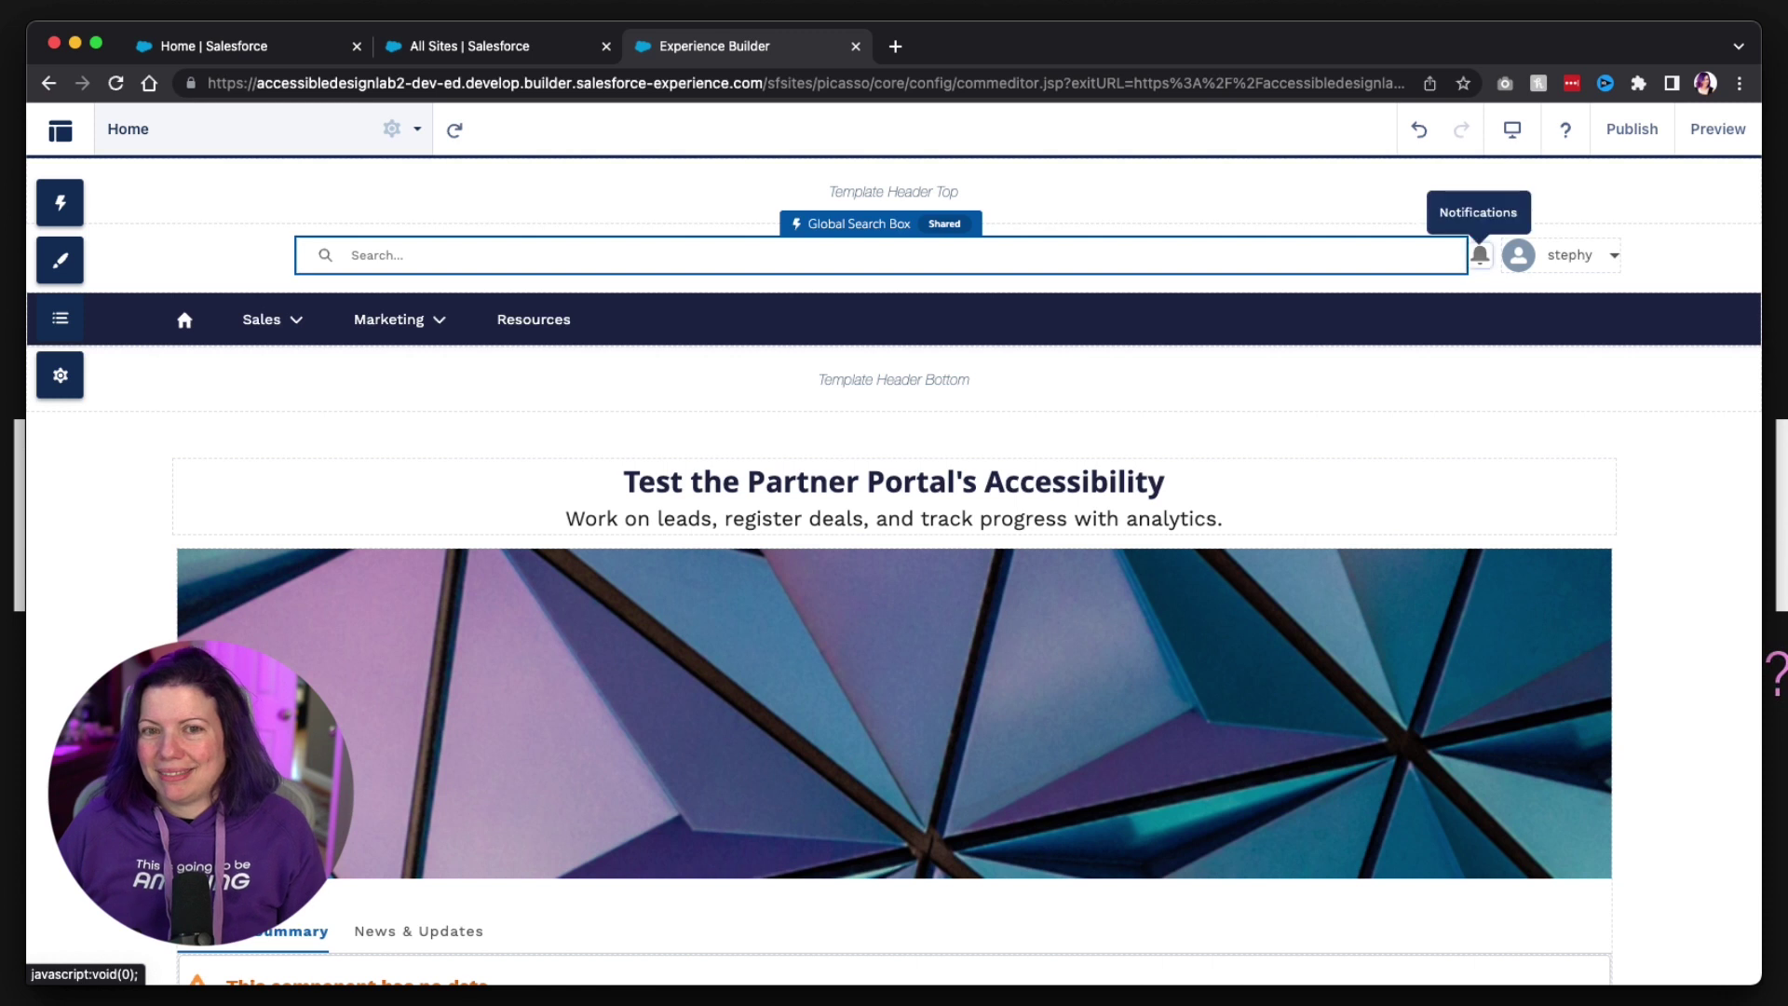
key("Tab")
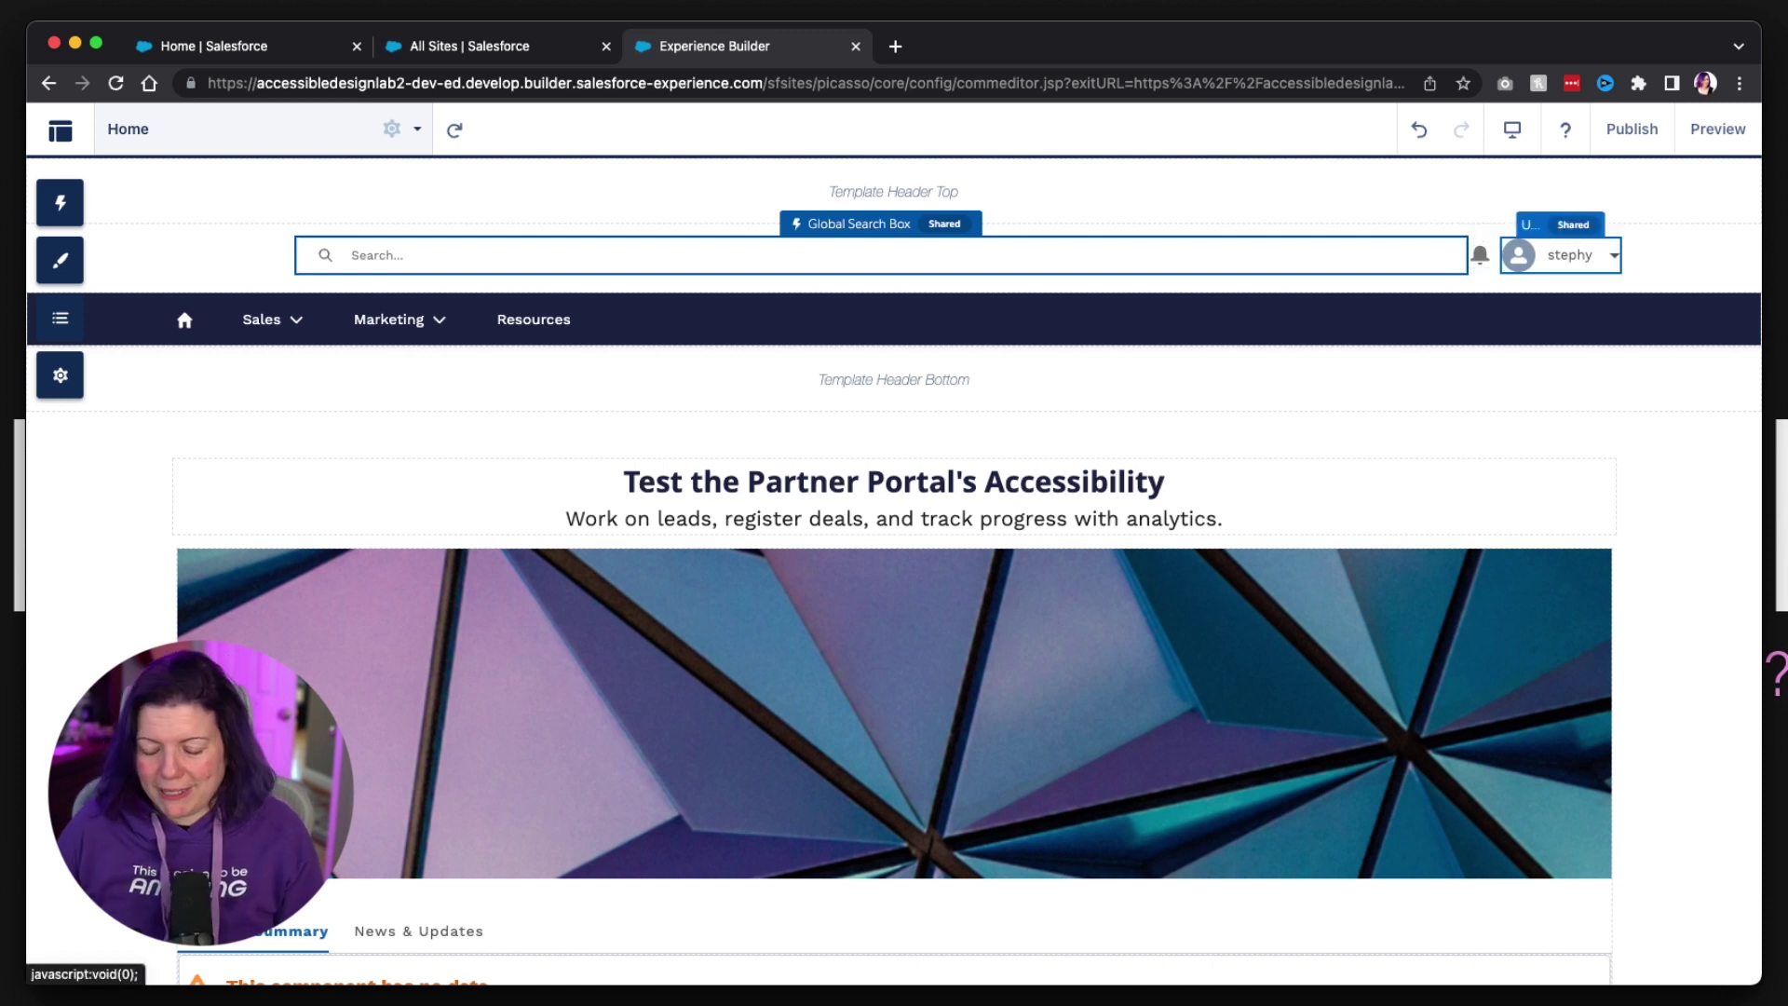
key("Tab")
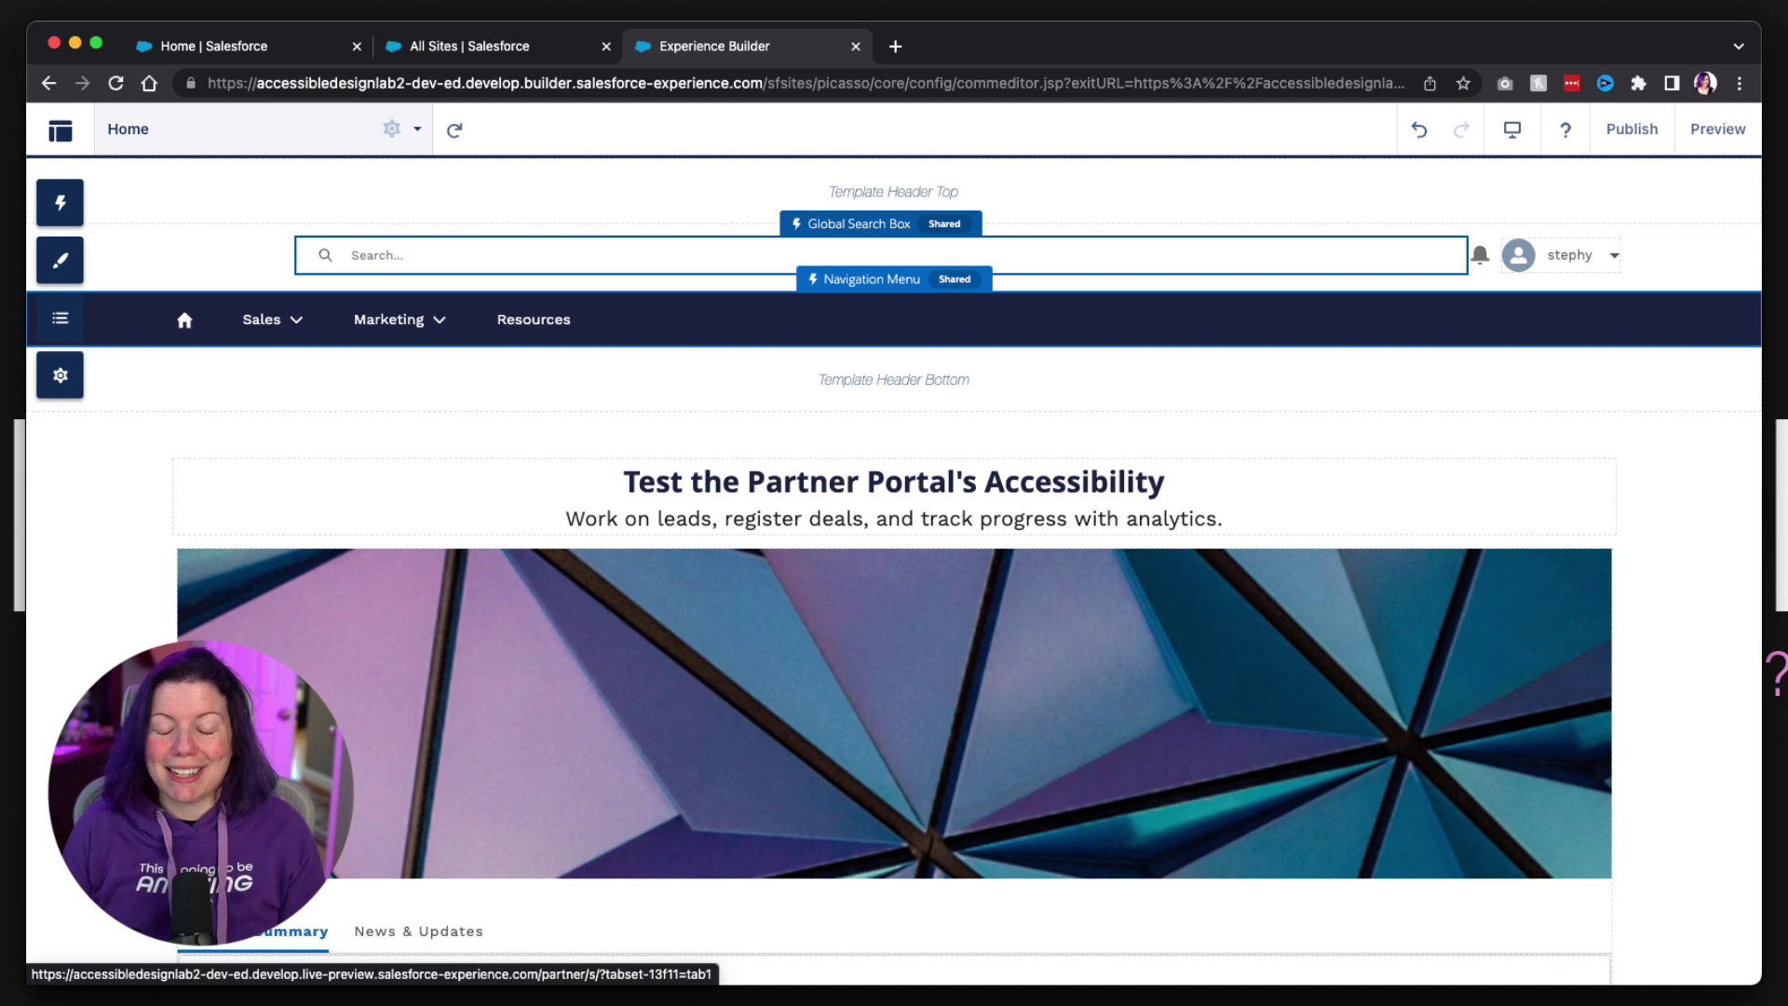
scroll(894, 558, "down", 5)
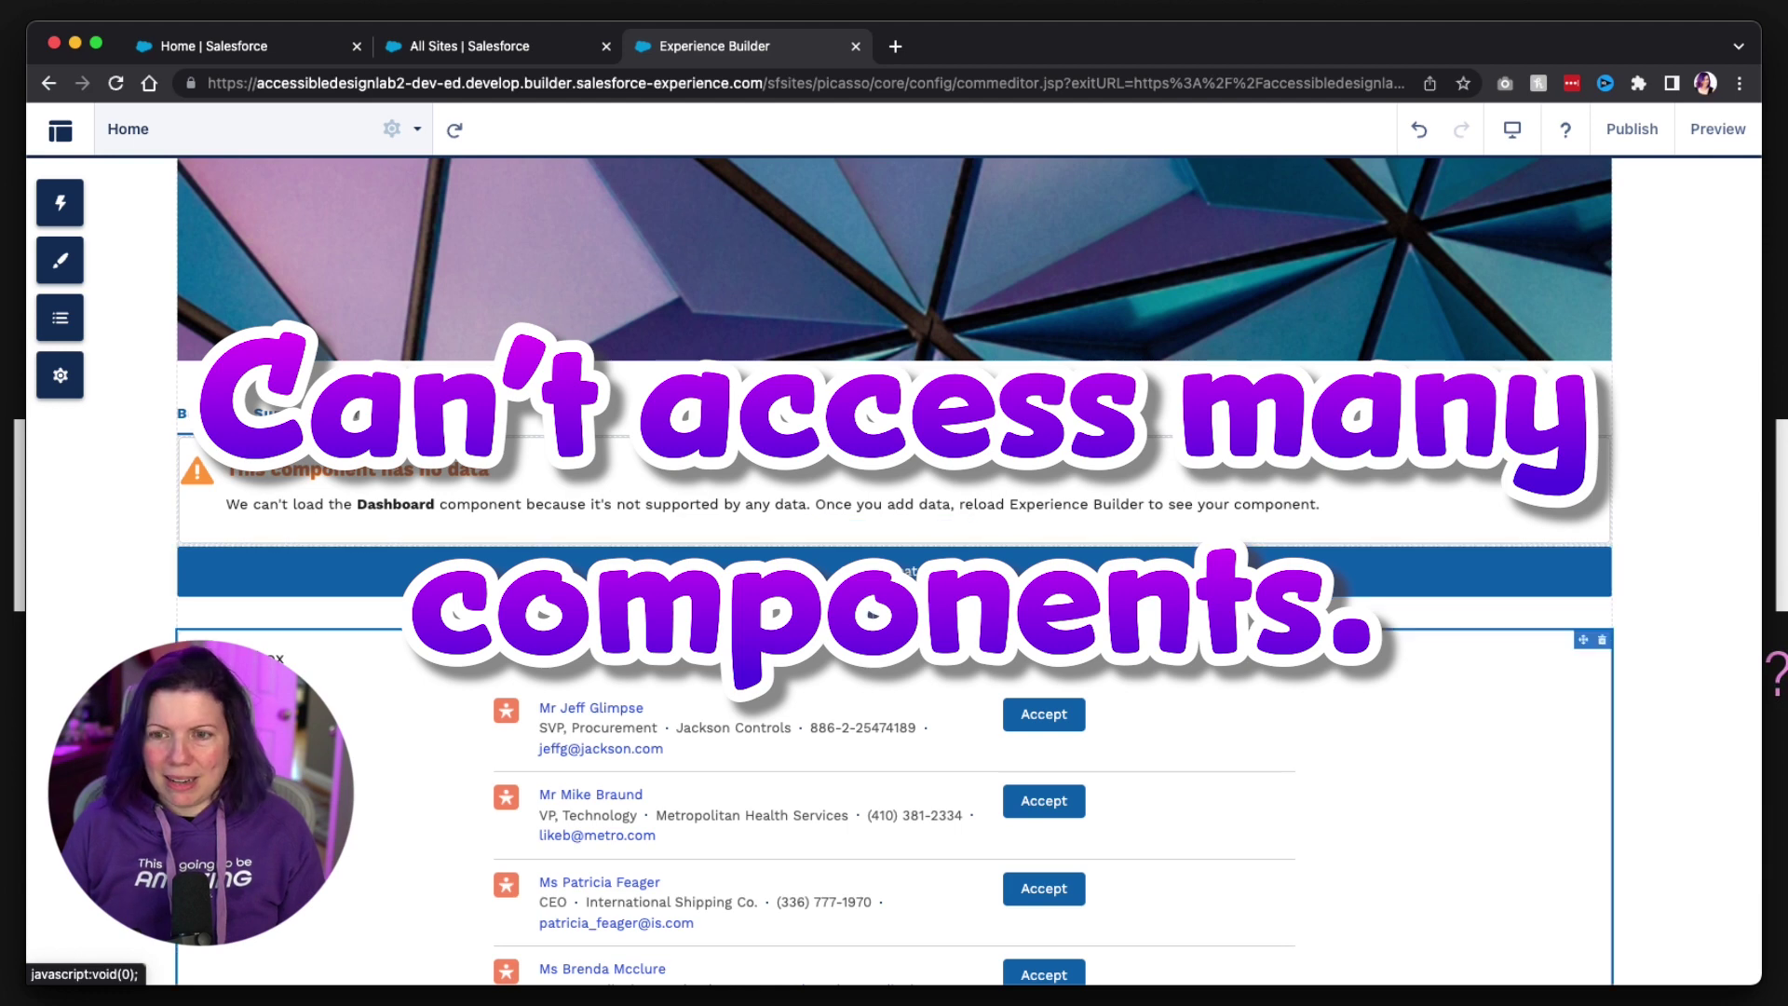
scroll(894, 559, "down", 7)
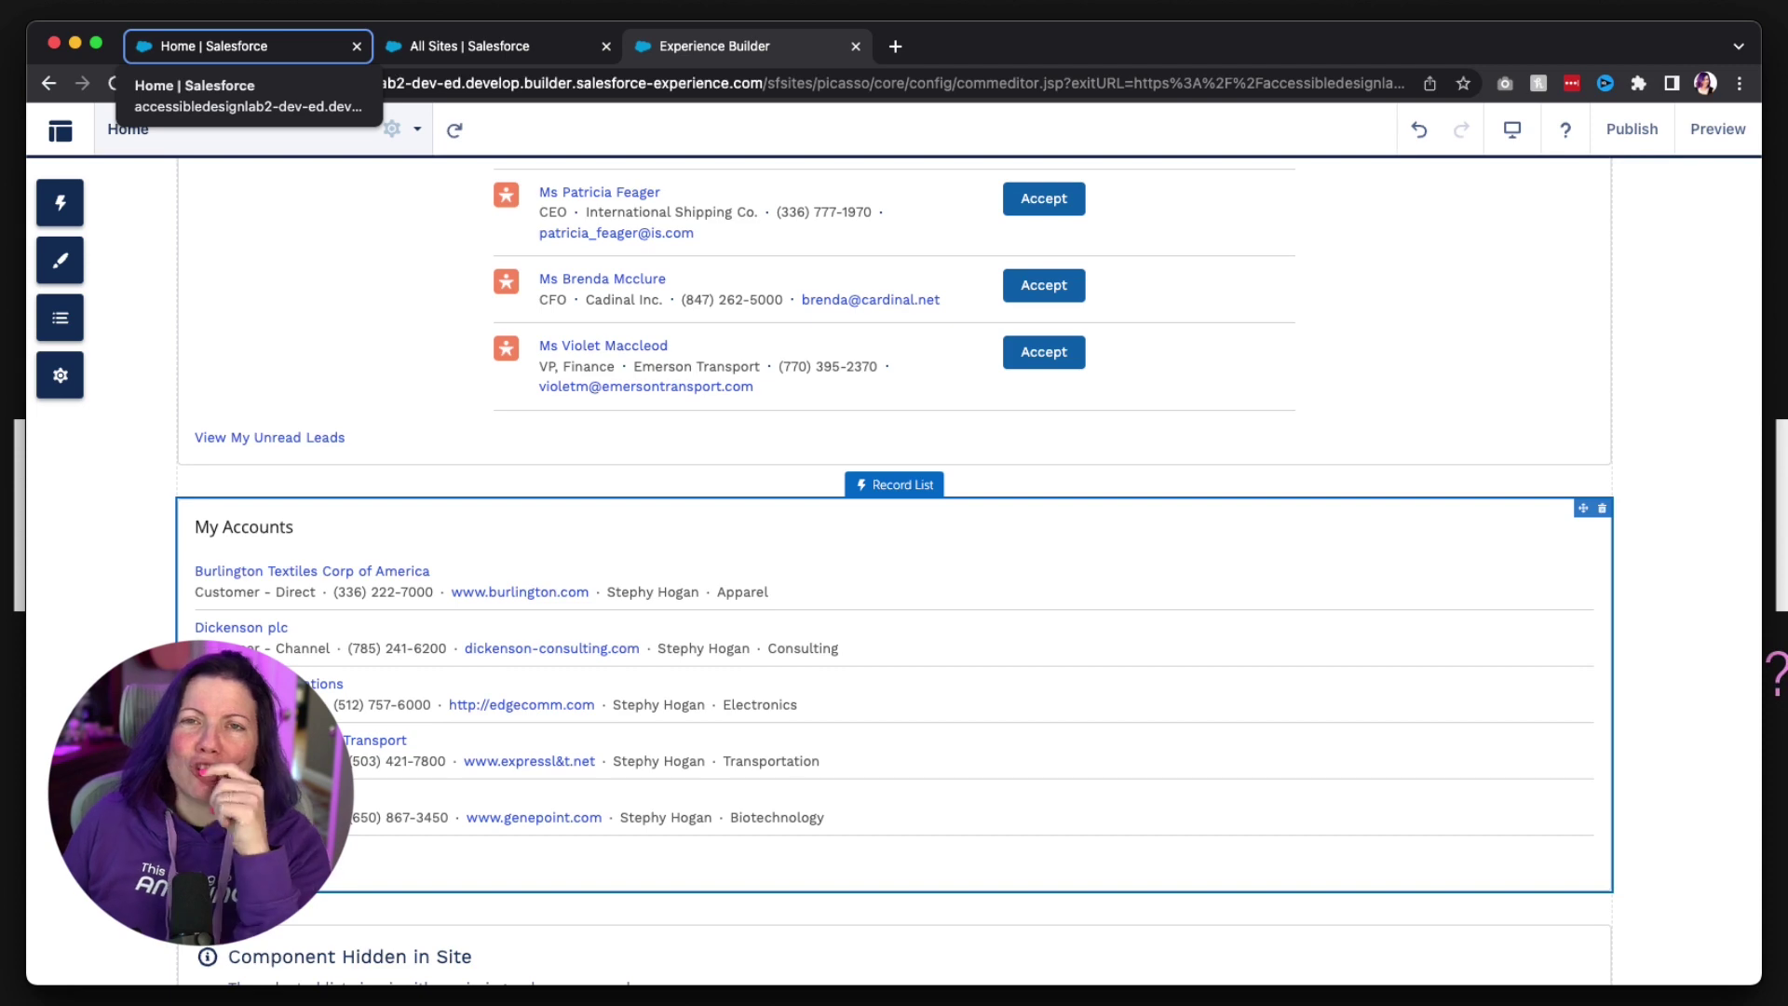
- Open the properties of the Rich Content Editor component that holds the banner image
scroll(1617, 375, "up", 15)
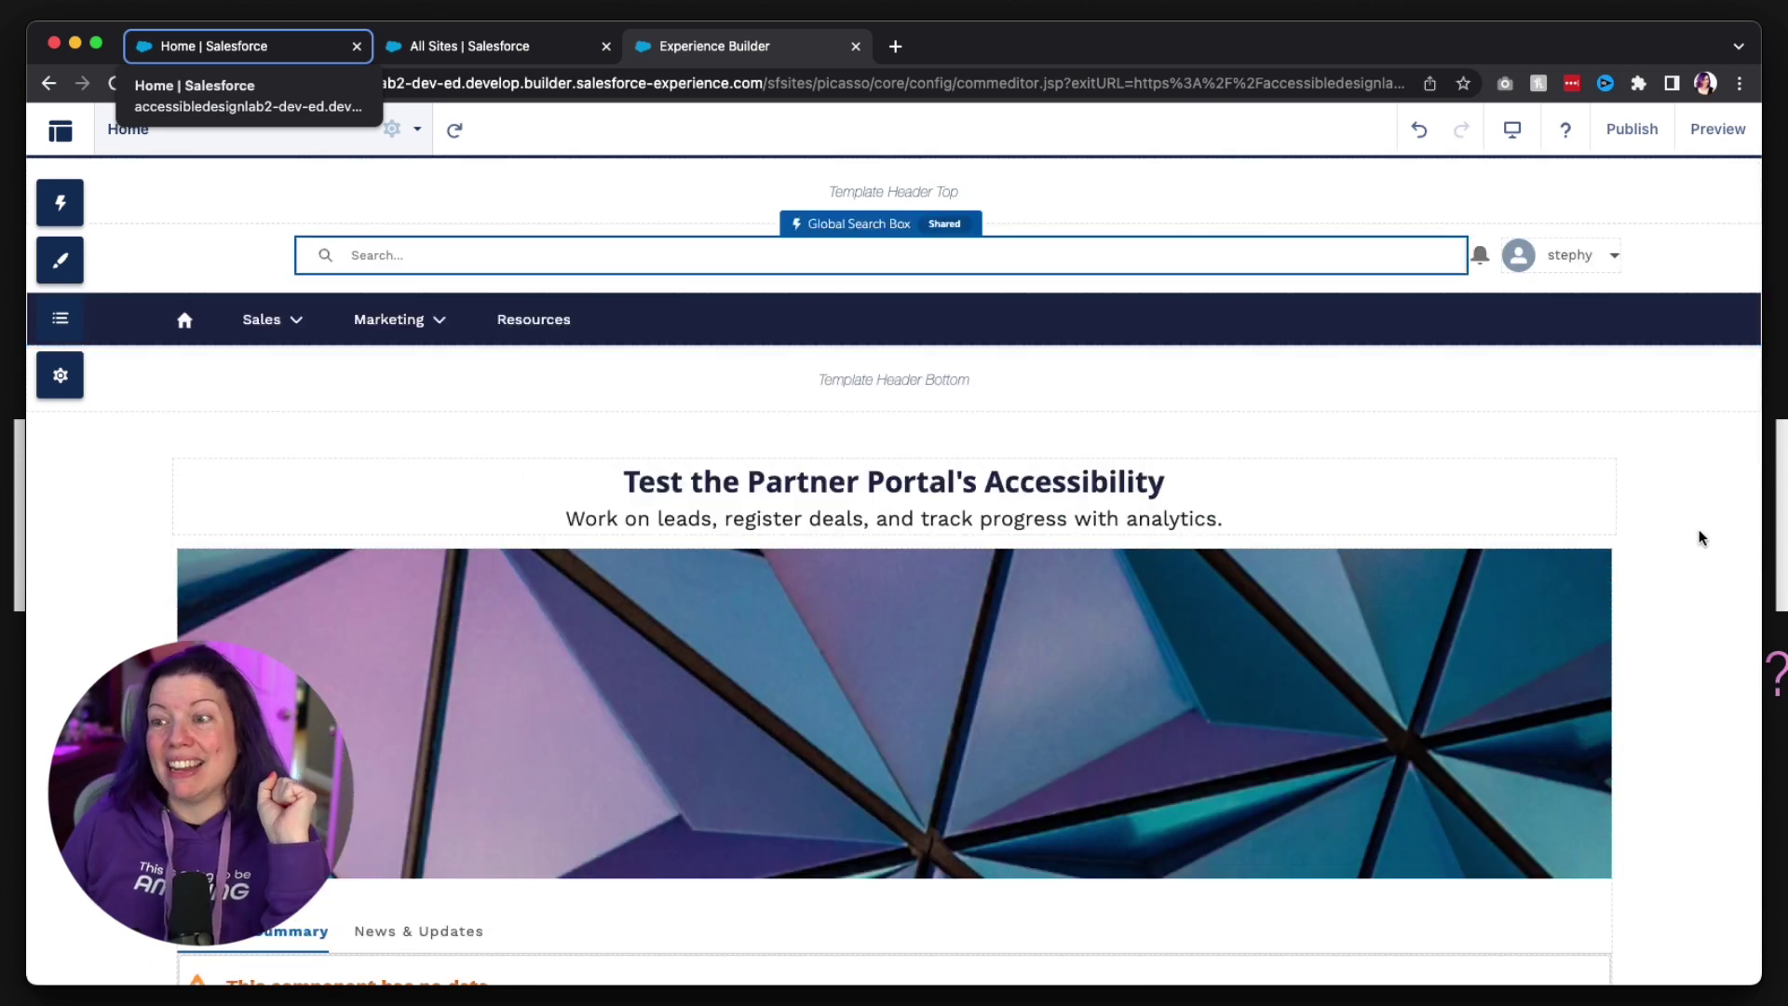
scroll(1698, 529, "down", 1)
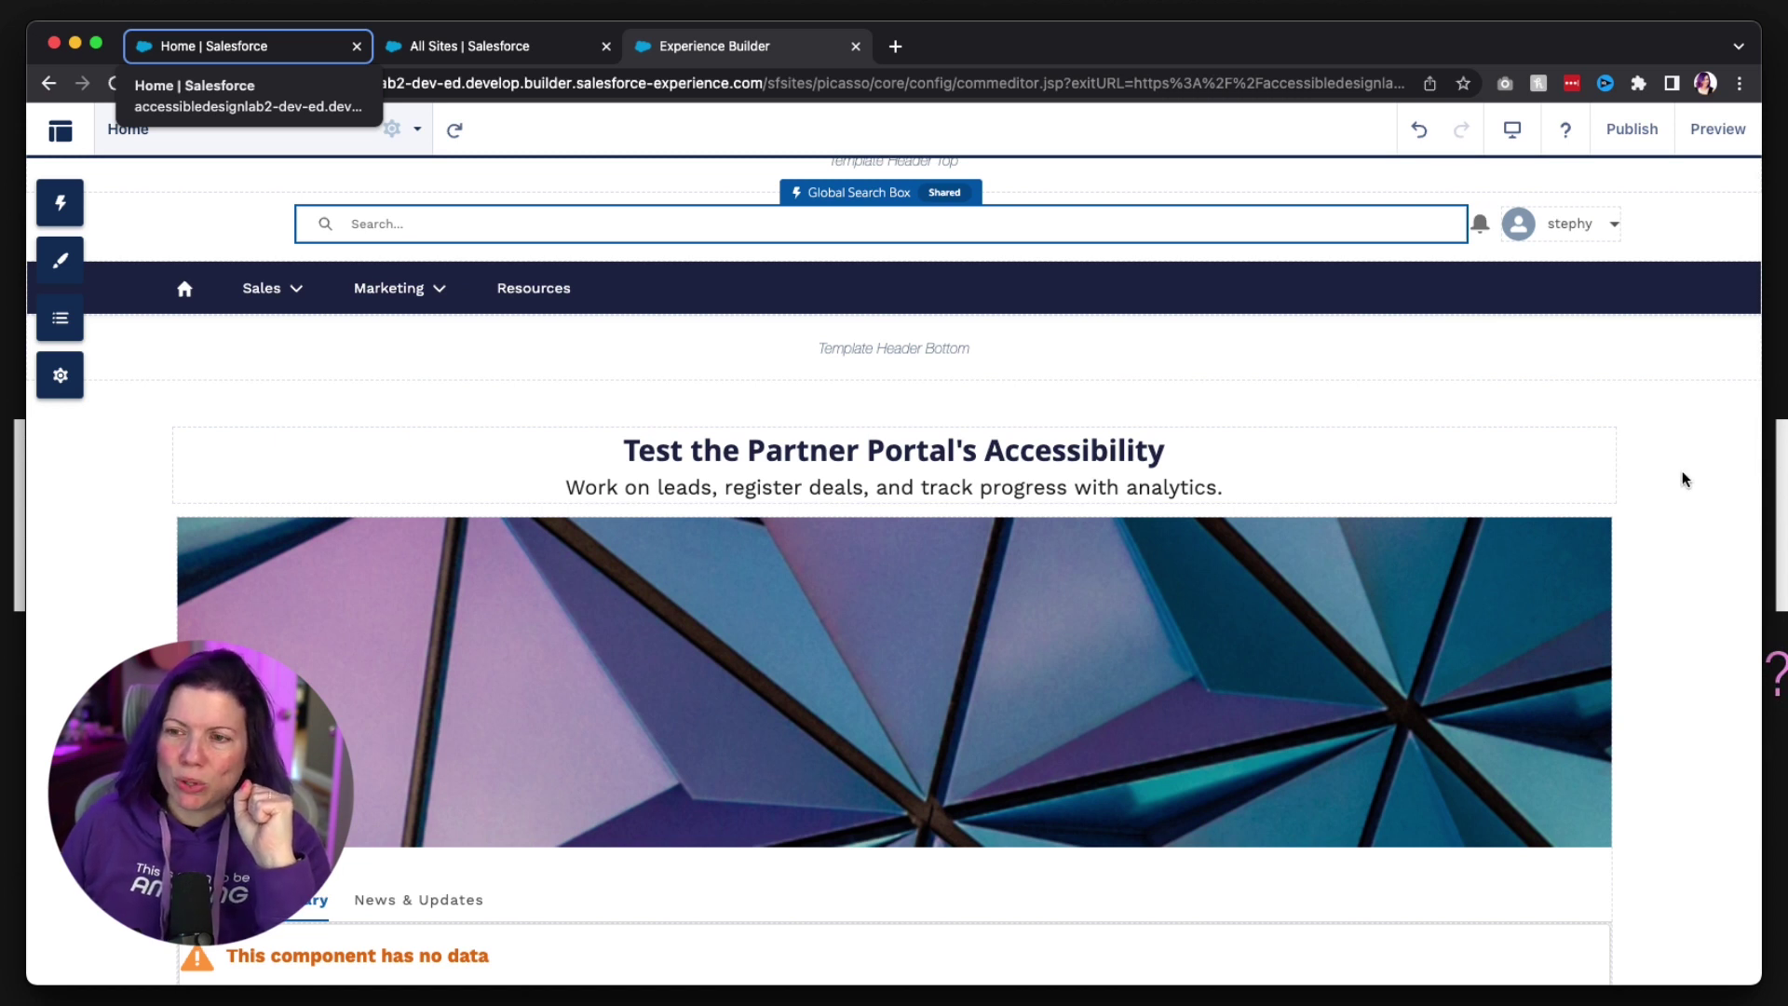
left_click(1327, 488)
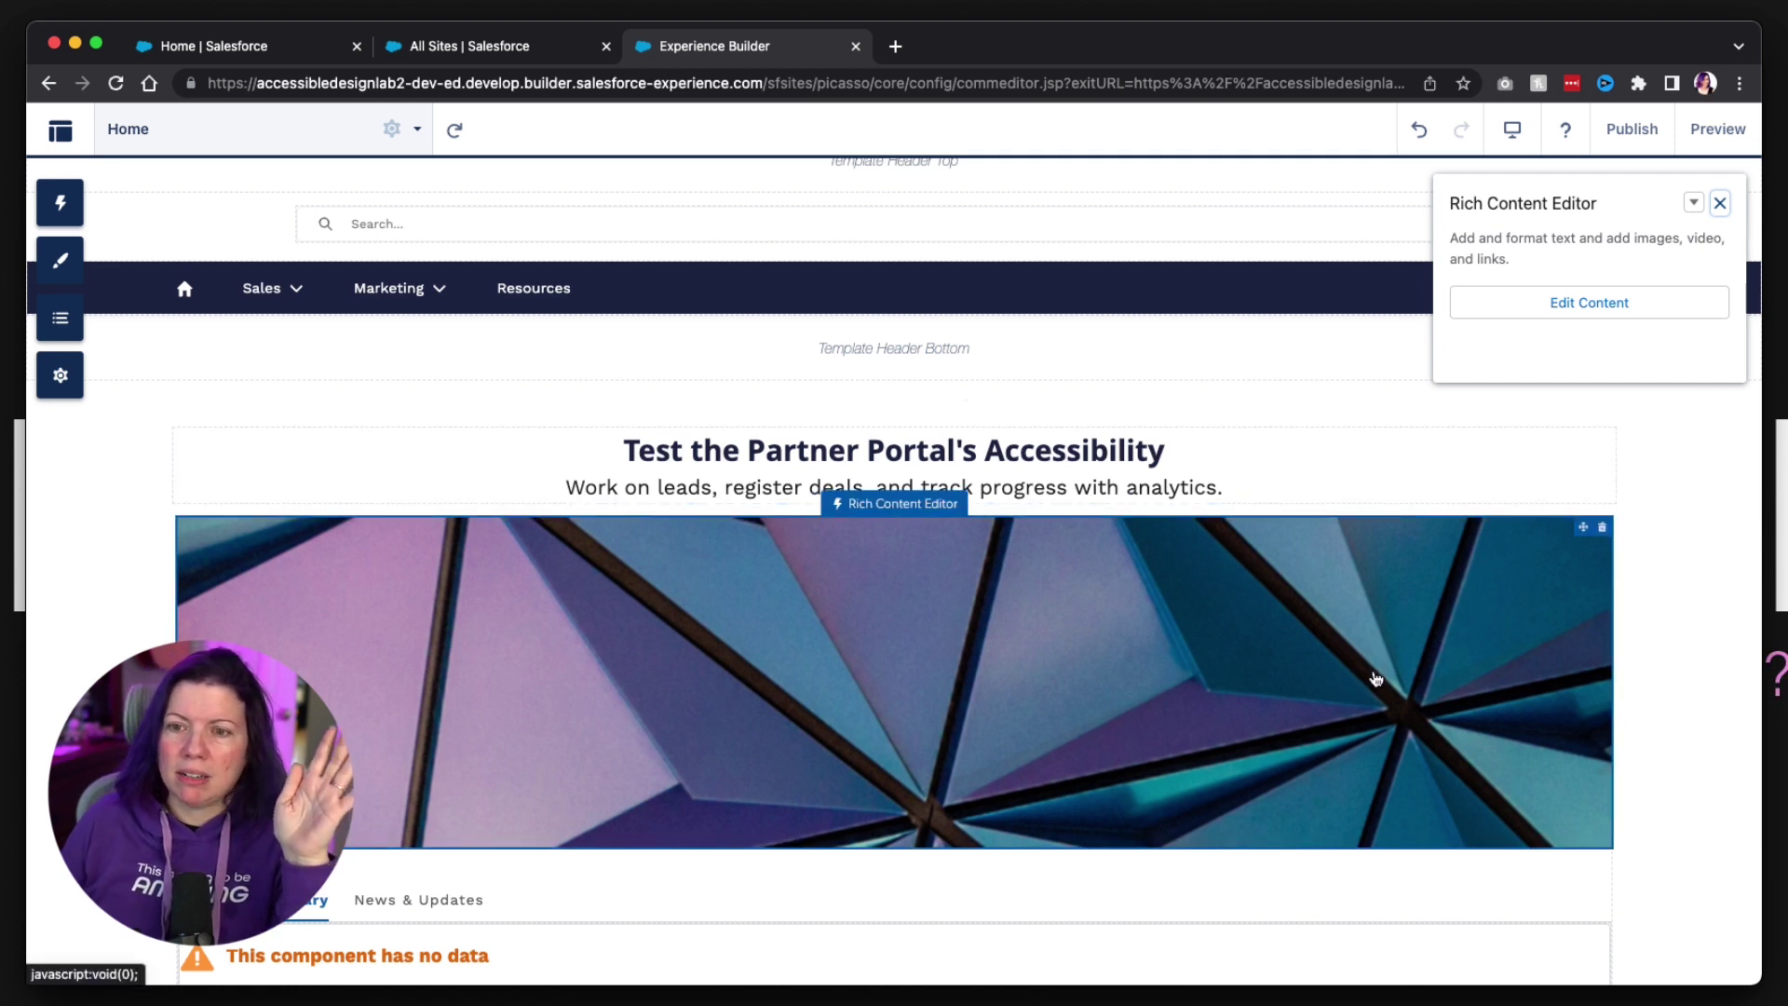
- Open the properties of the Tabs component and the Dashboard component inside it, and close the properties
scroll(1718, 663, "down", 1)
scroll(1718, 663, "down", 2)
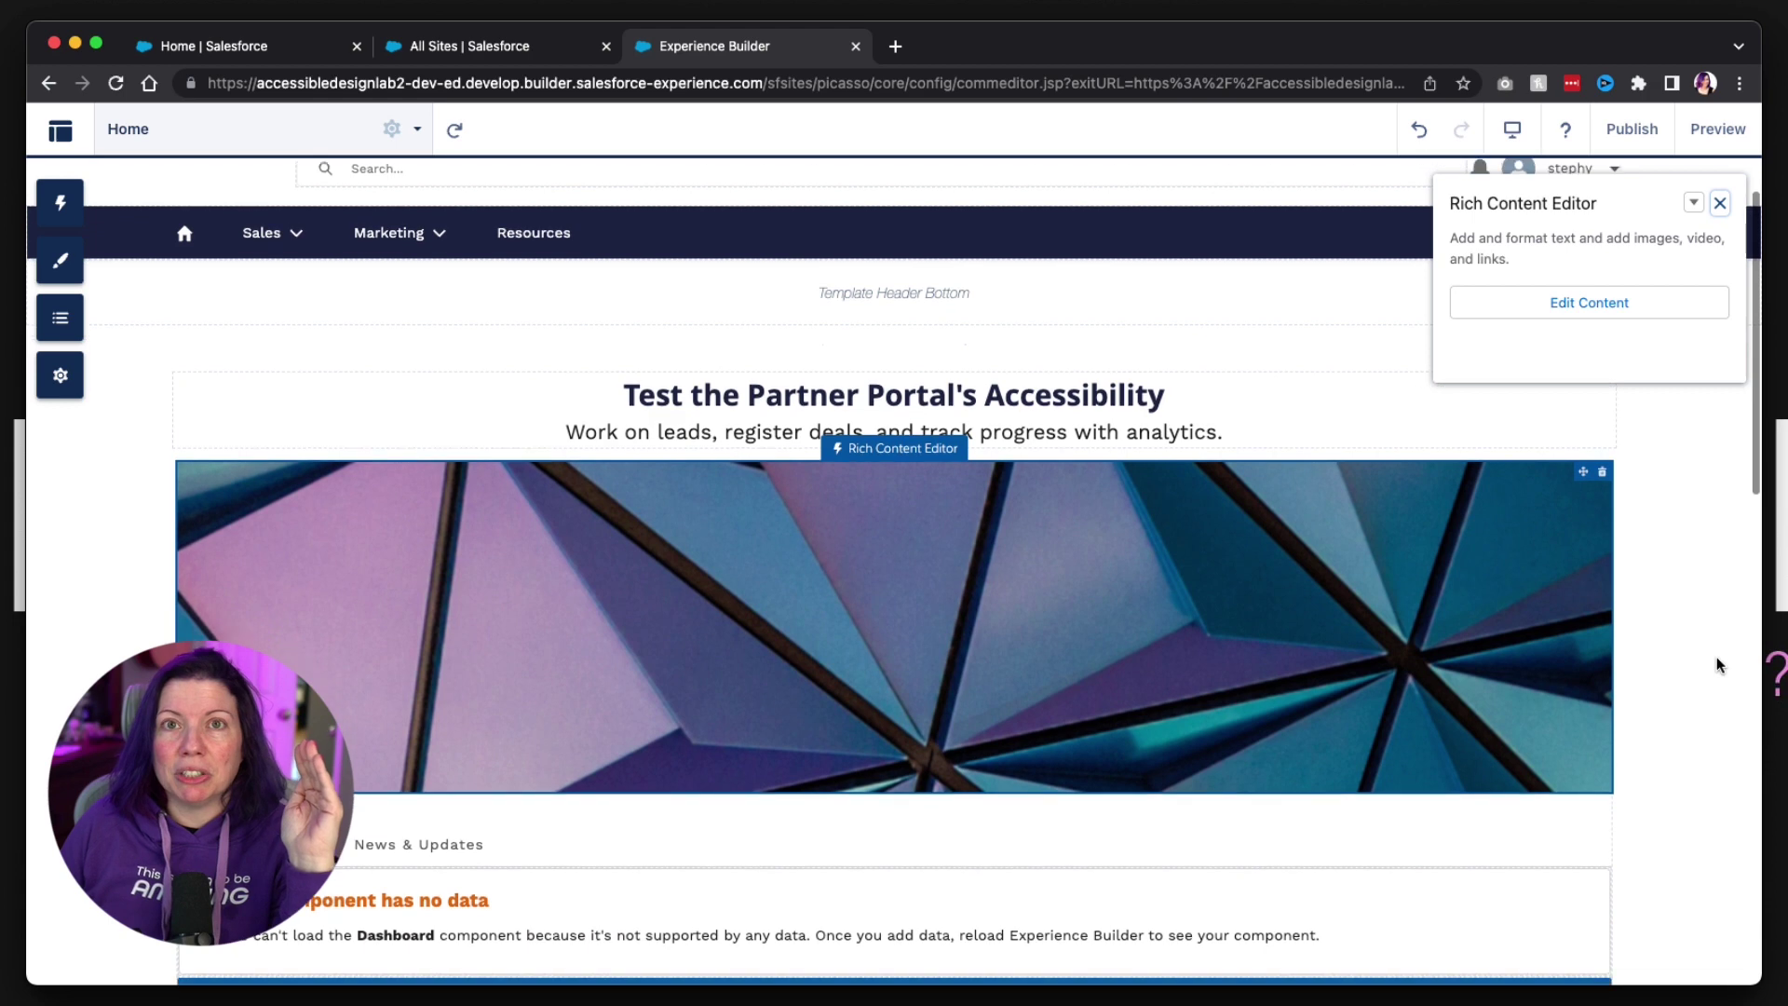
scroll(1718, 663, "down", 5)
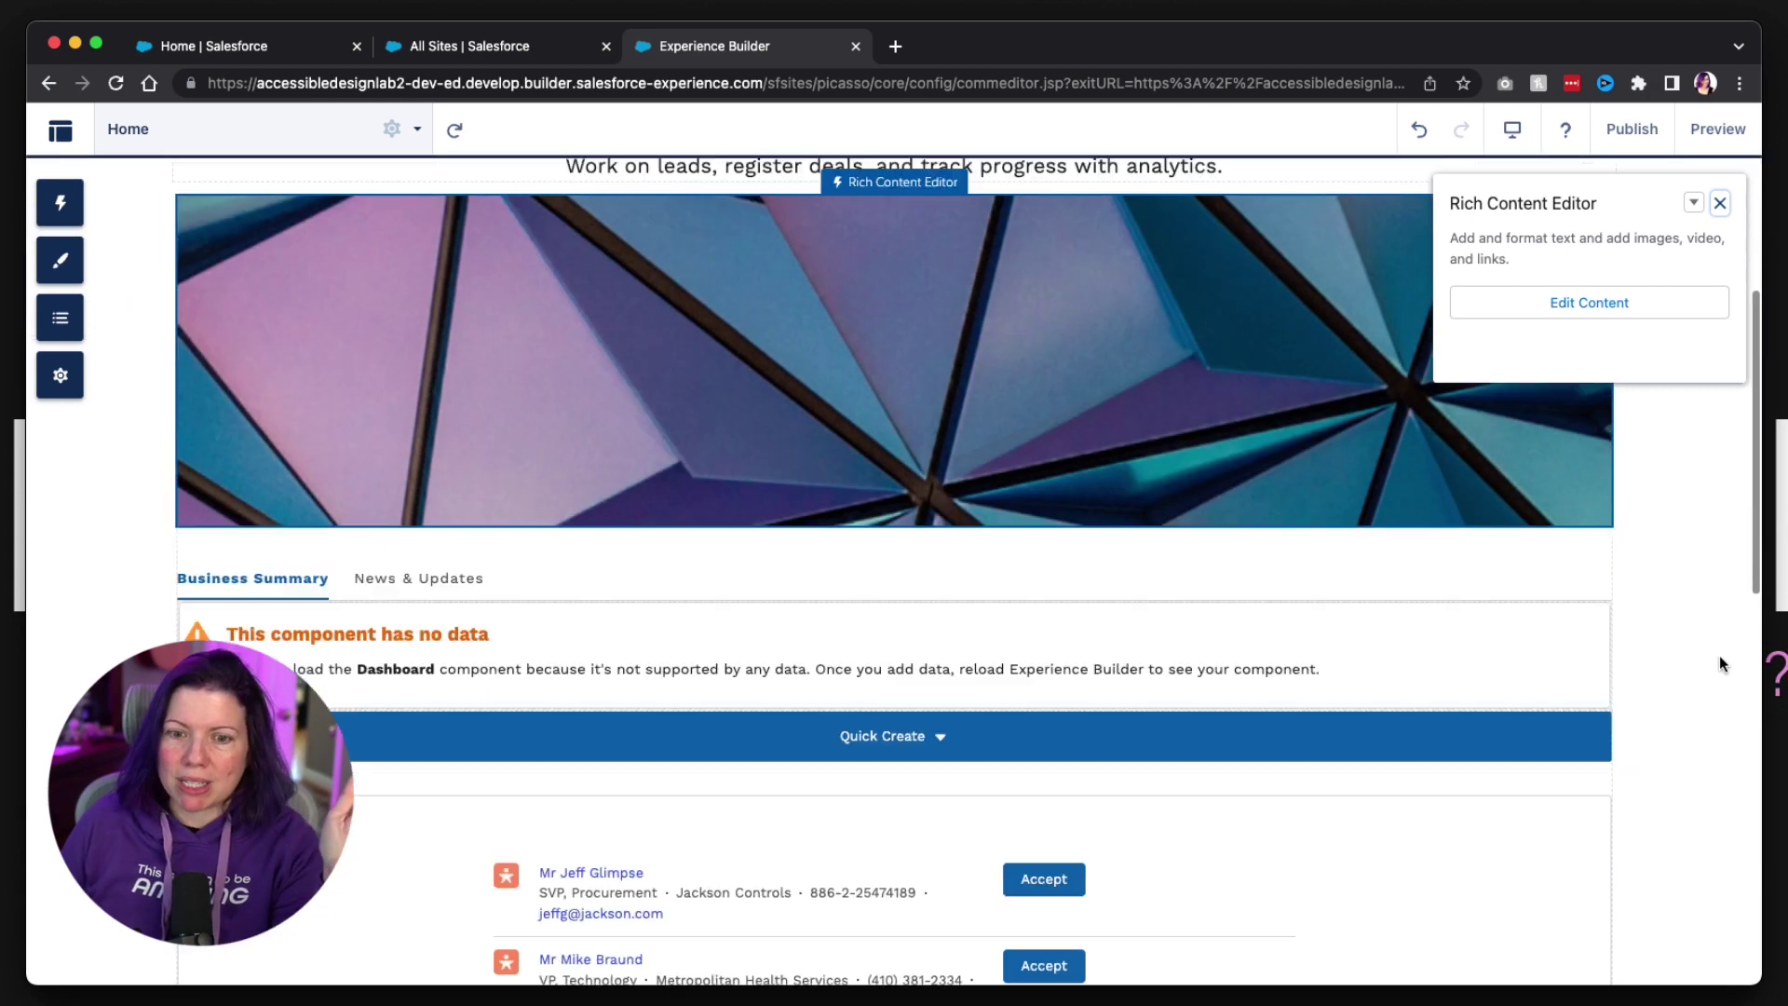
left_click(585, 556)
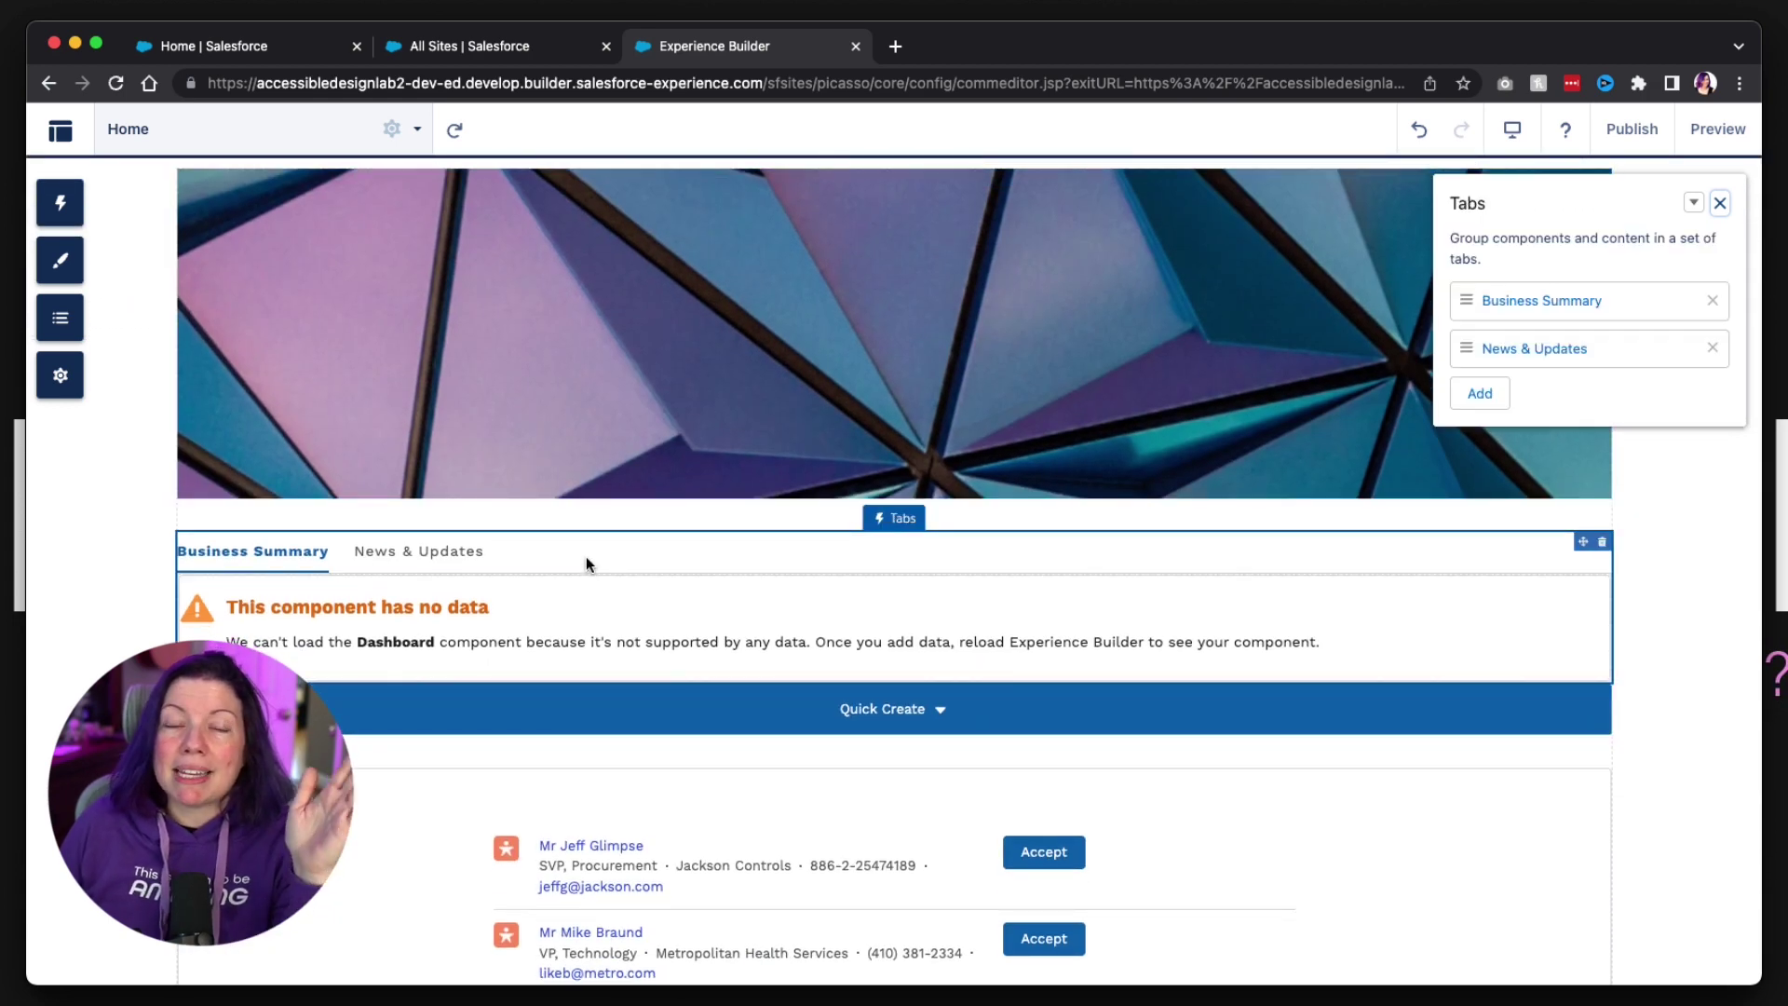
left_click(611, 622)
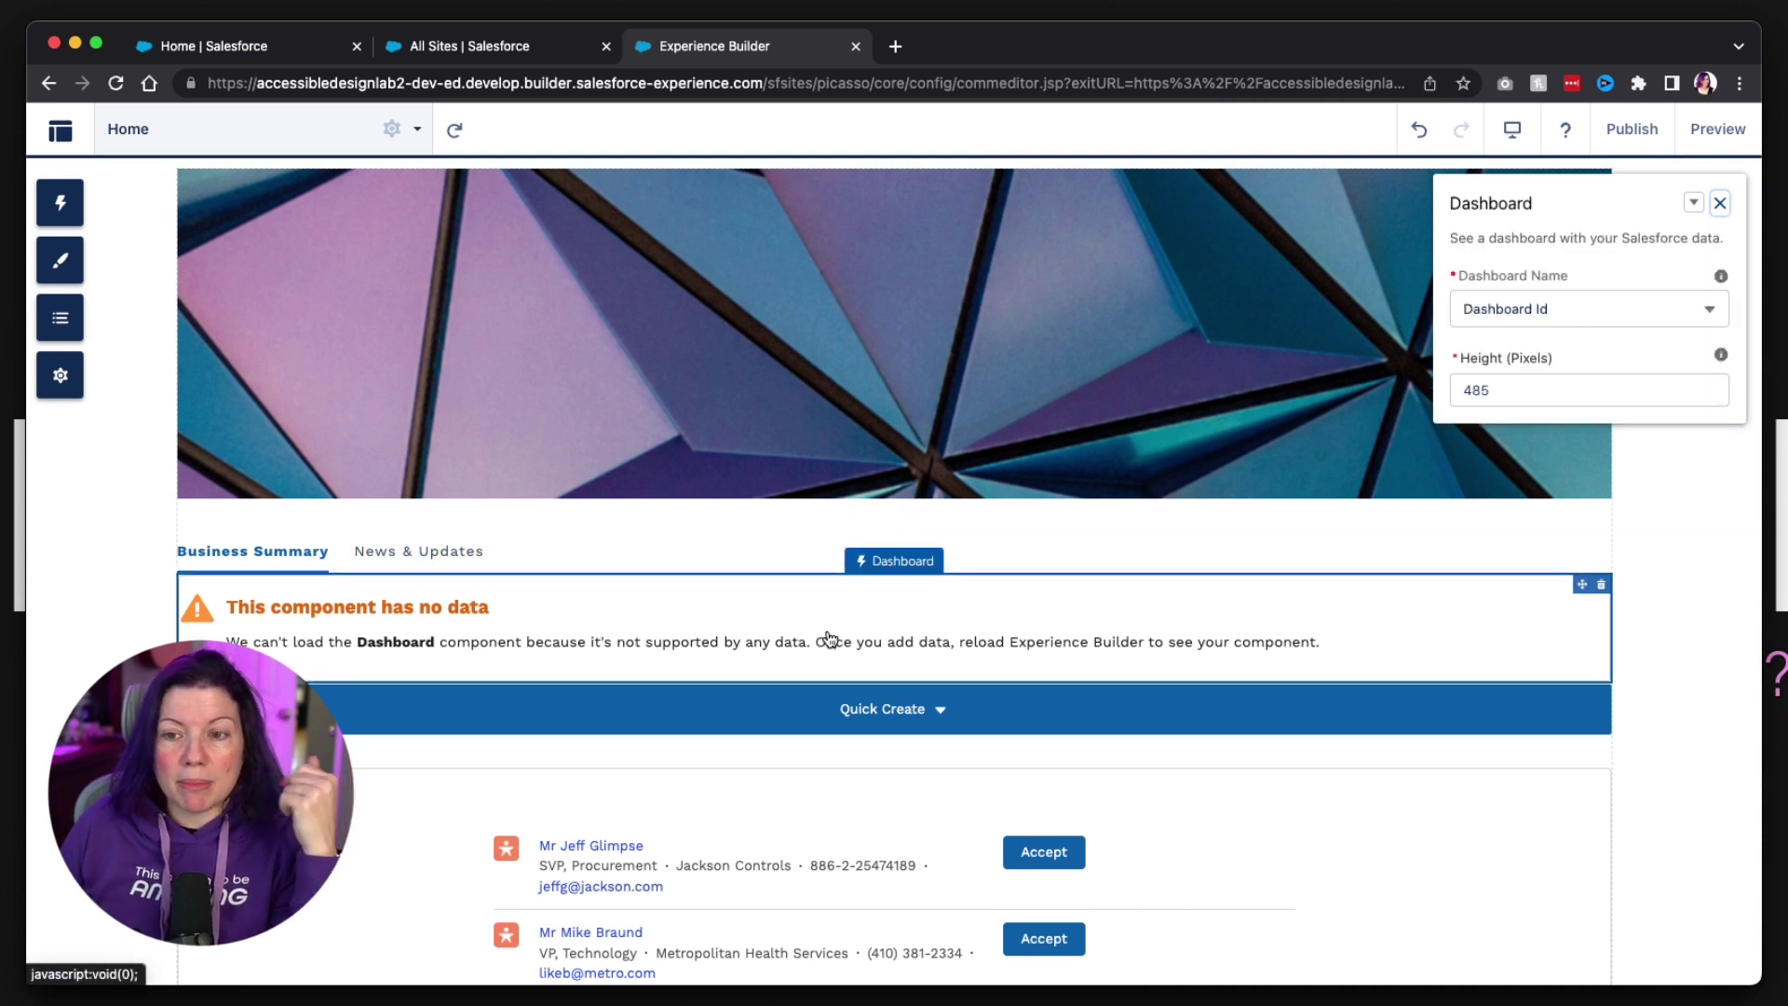
left_click(1660, 691)
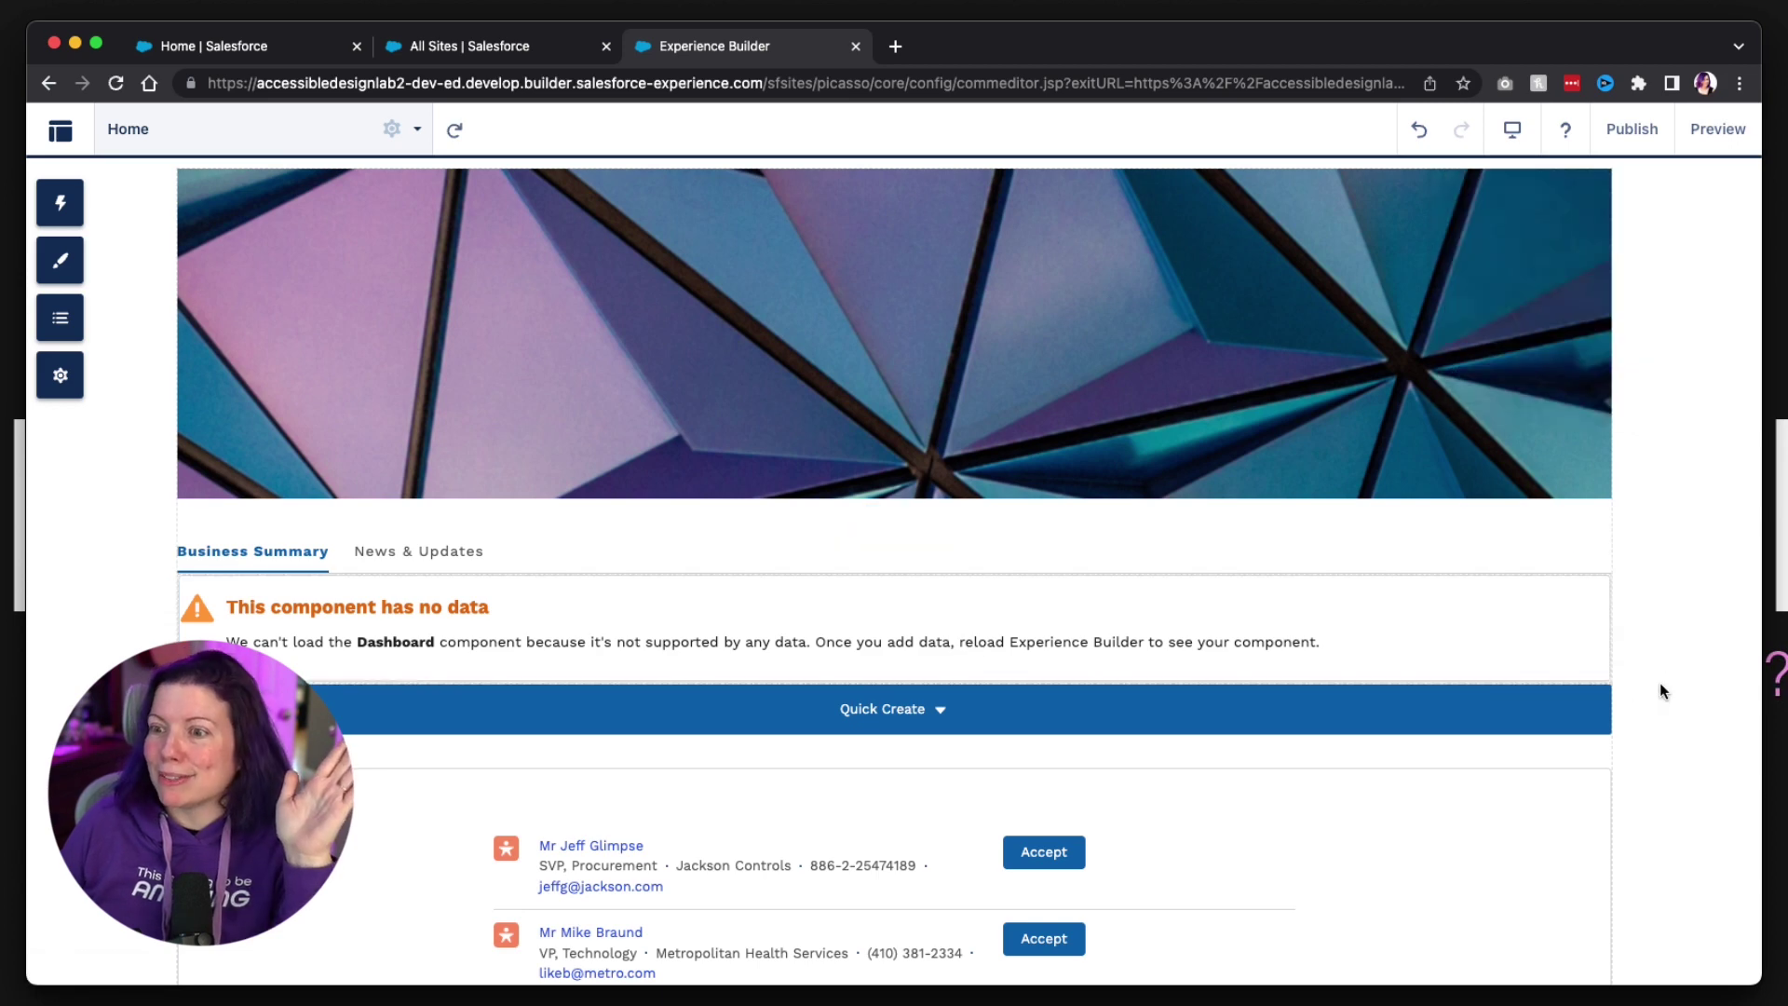
- Open the properties of the hidden Record List component above the Content Footer and close them
scroll(1659, 691, "down", 10)
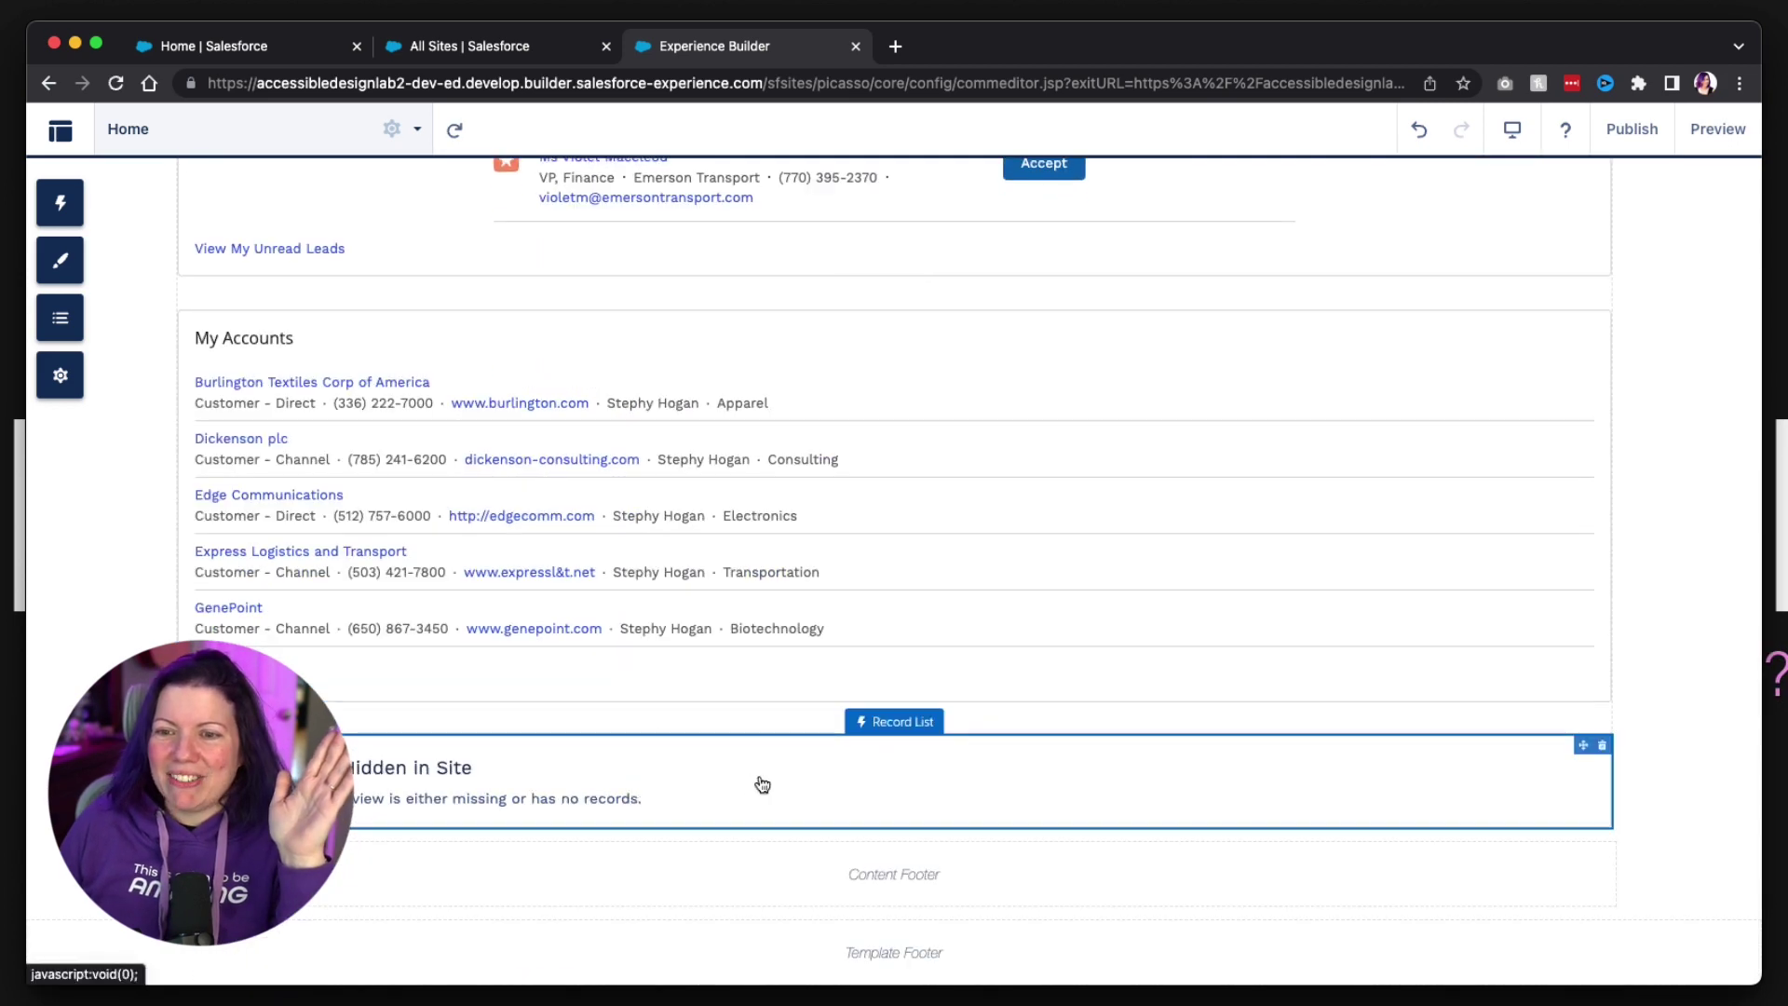
left_click(762, 784)
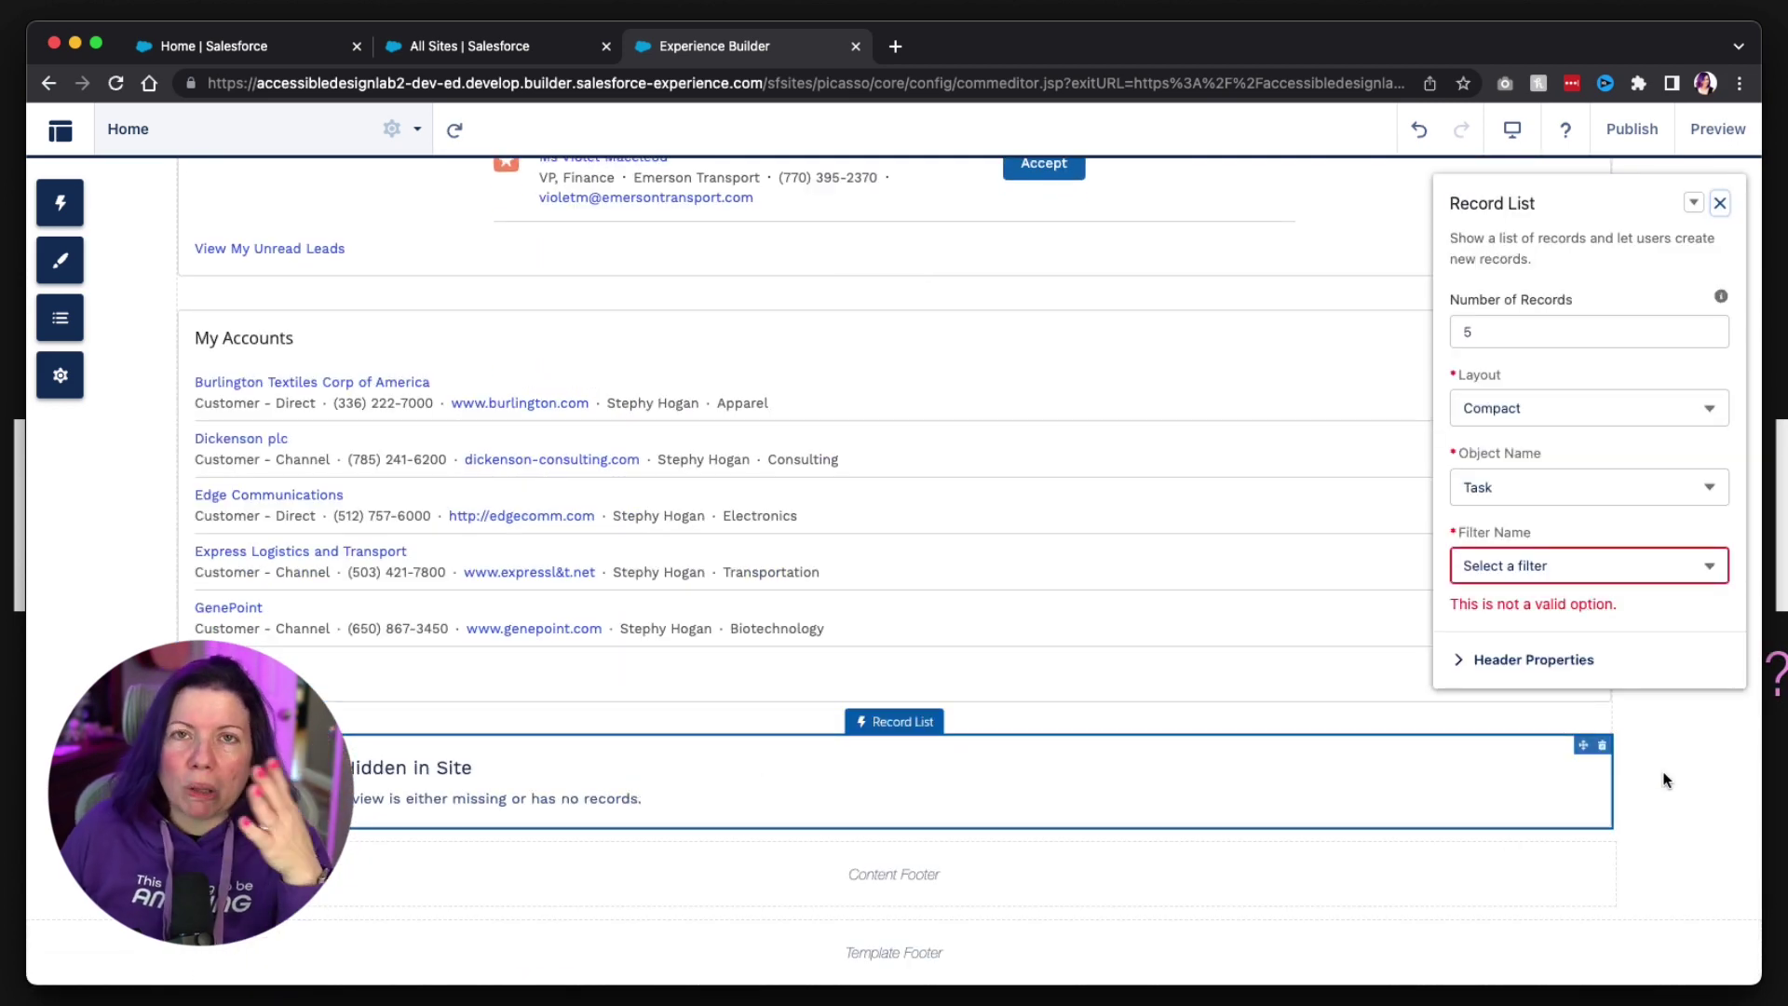
left_click(1672, 797)
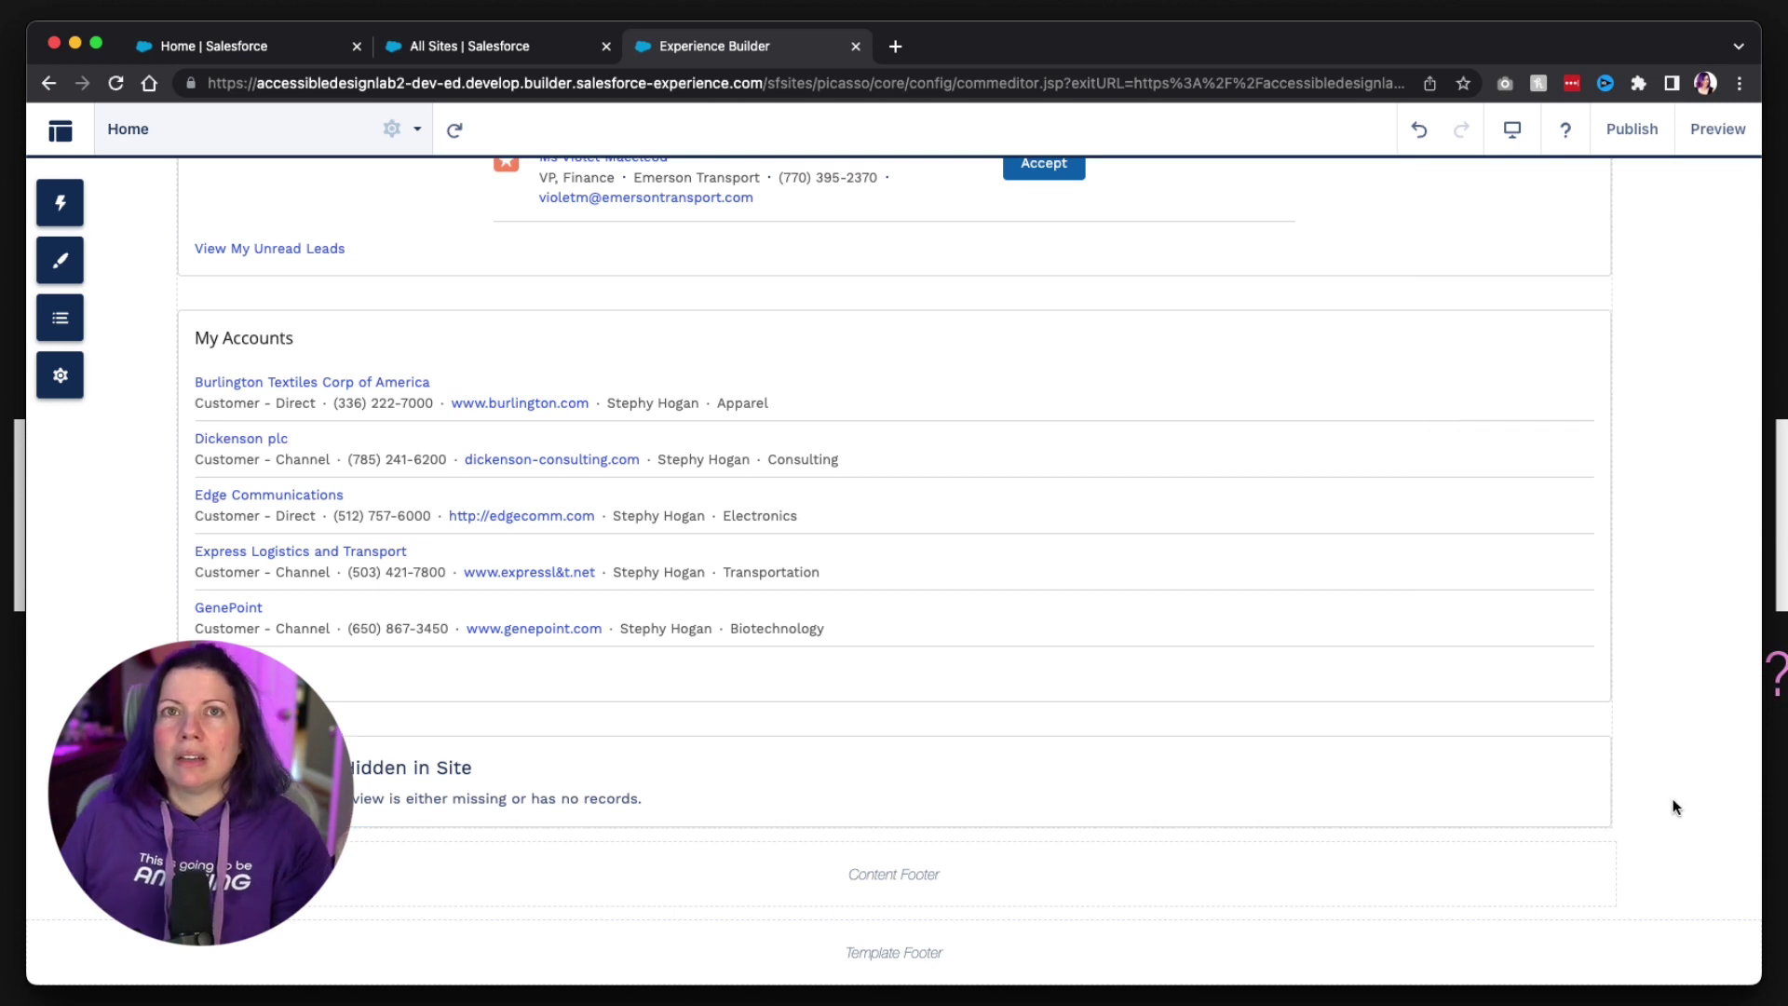